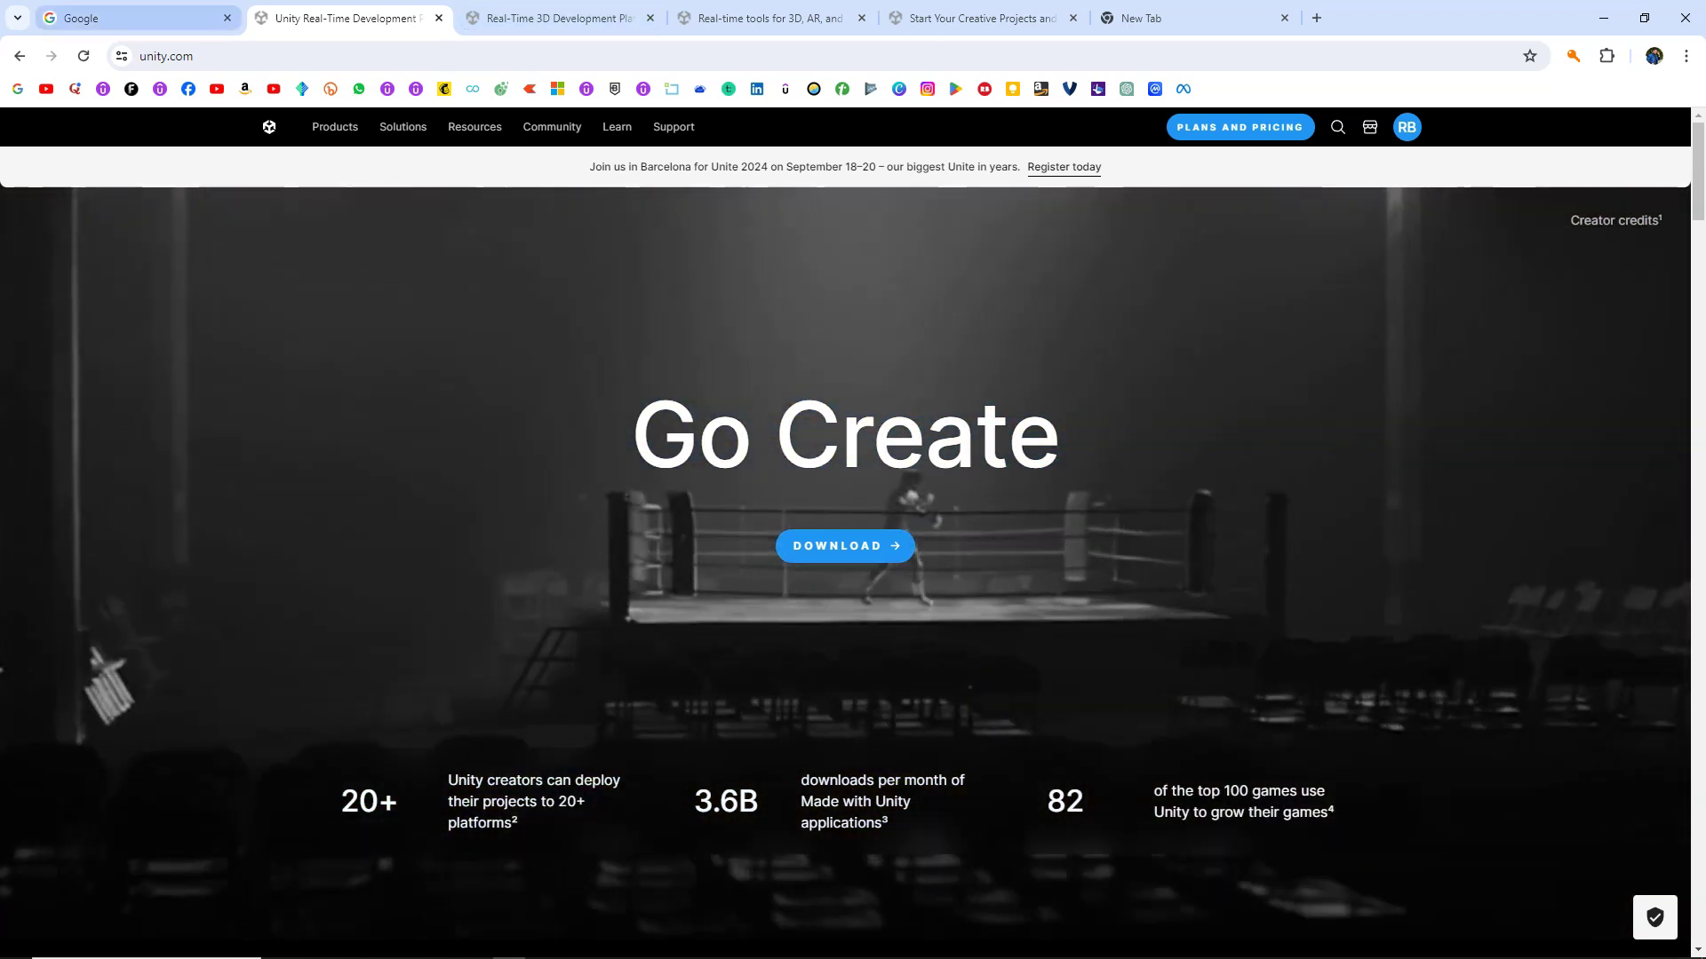
# Search Google for 'download unity' from the Google tab
pyautogui.hotkey('ctrl', '1')
pyautogui.click(812, 472)
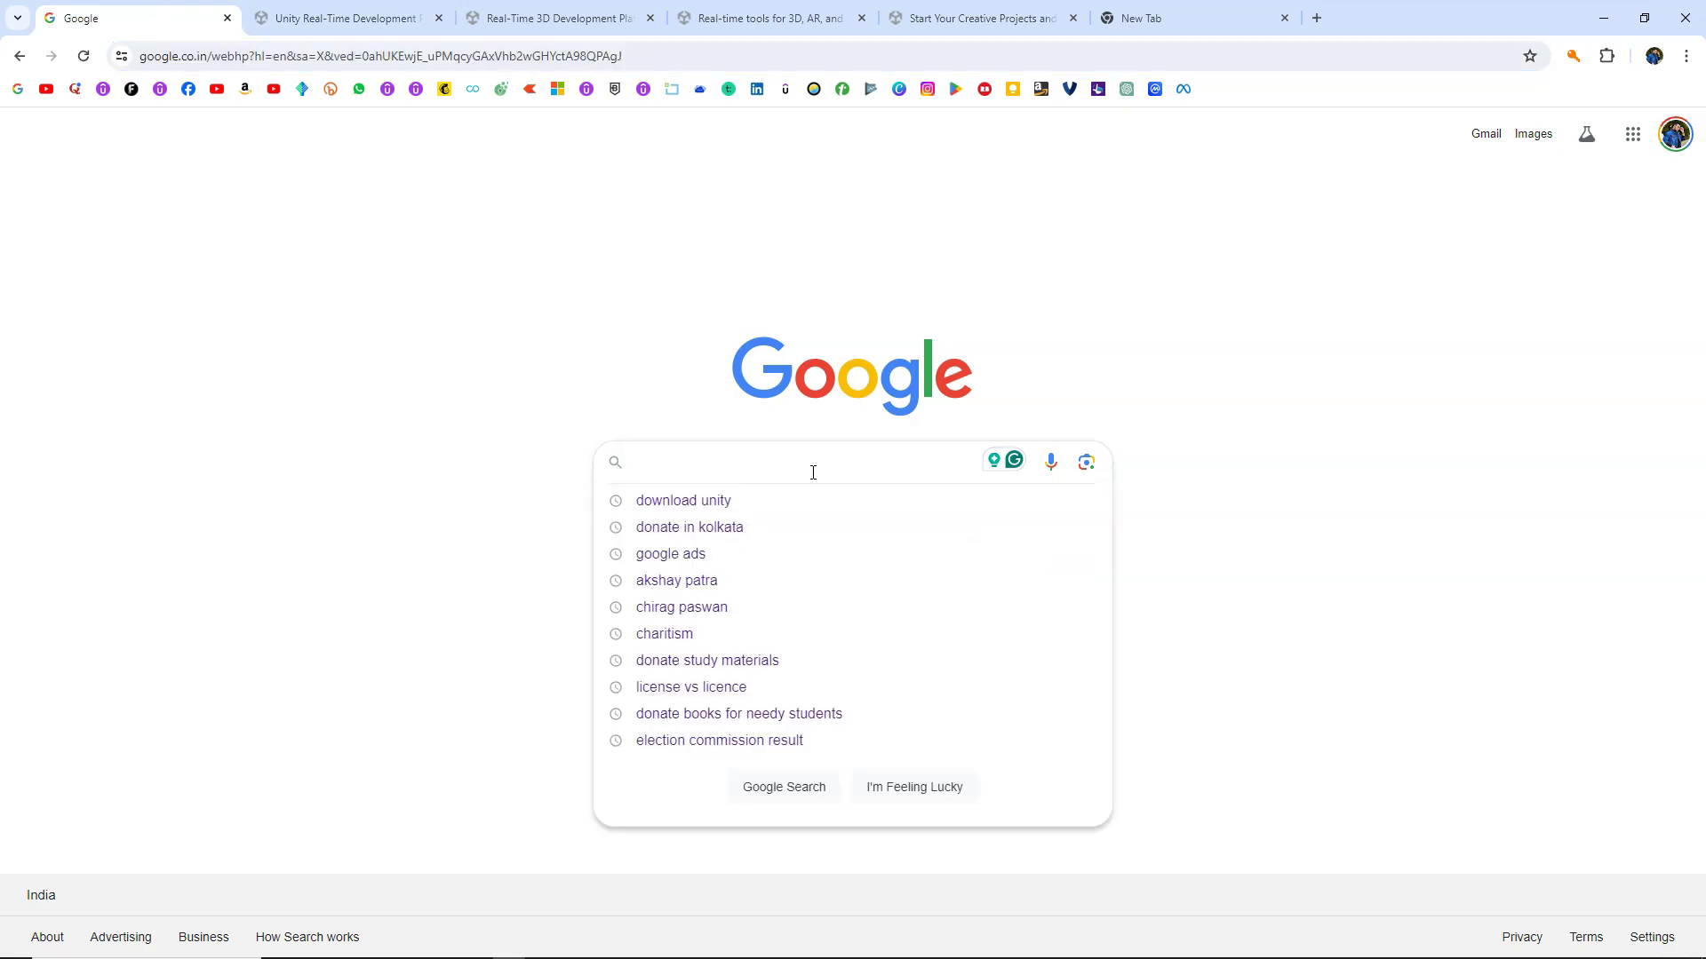
pyautogui.write('dowl')
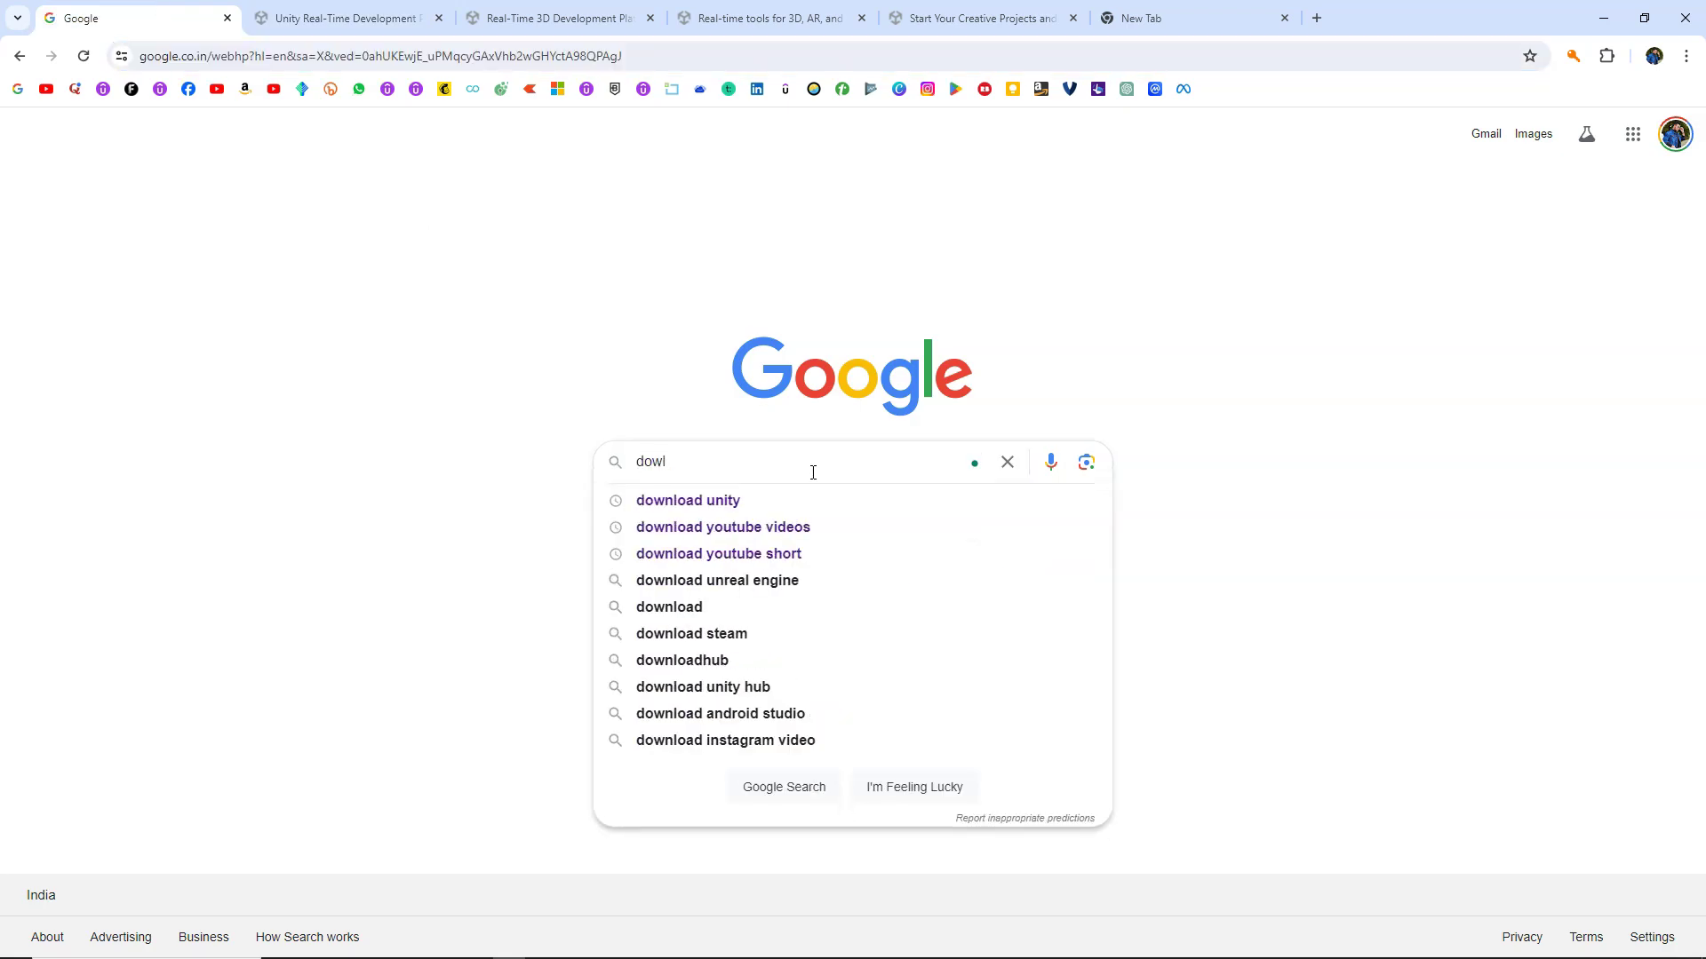
pyautogui.press('BackSpace')
pyautogui.write('nload unity')
pyautogui.press('Return')
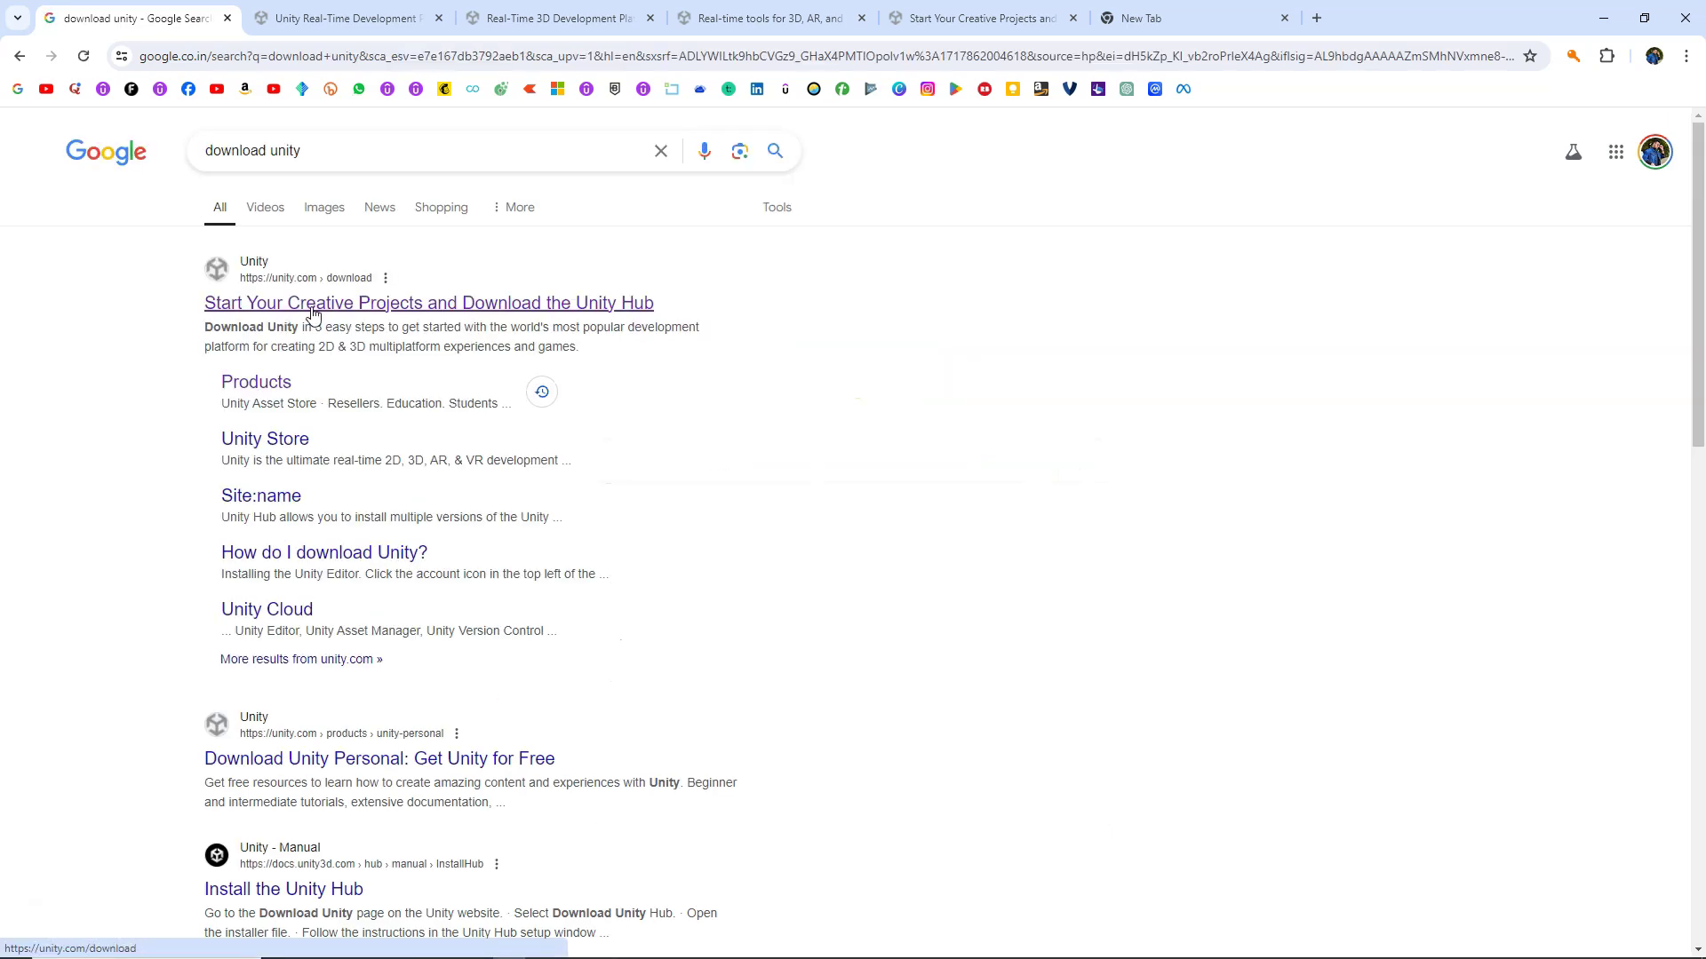
# Open the unity.com/download result, look over the home, Engine and pricing tabs, then return to it
pyautogui.keyDown('ctrl'); pyautogui.keyDown('shift'); pyautogui.click(313, 307); pyautogui.keyUp('shift'); pyautogui.keyUp('ctrl')
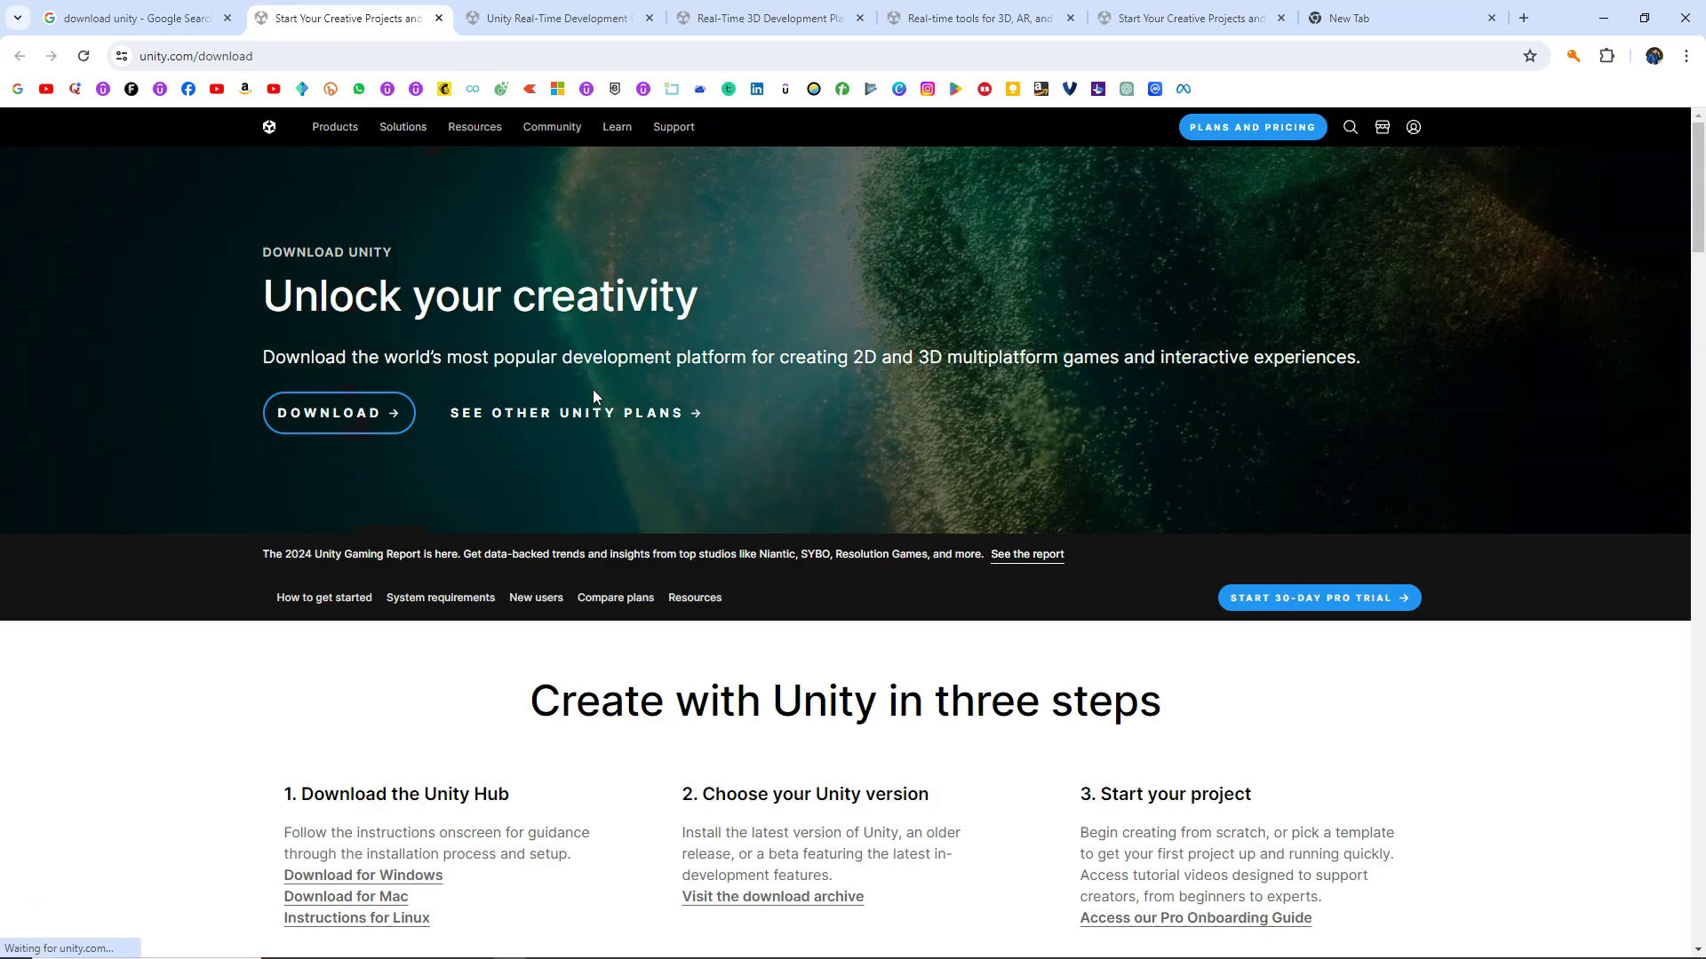
pyautogui.click(555, 18)
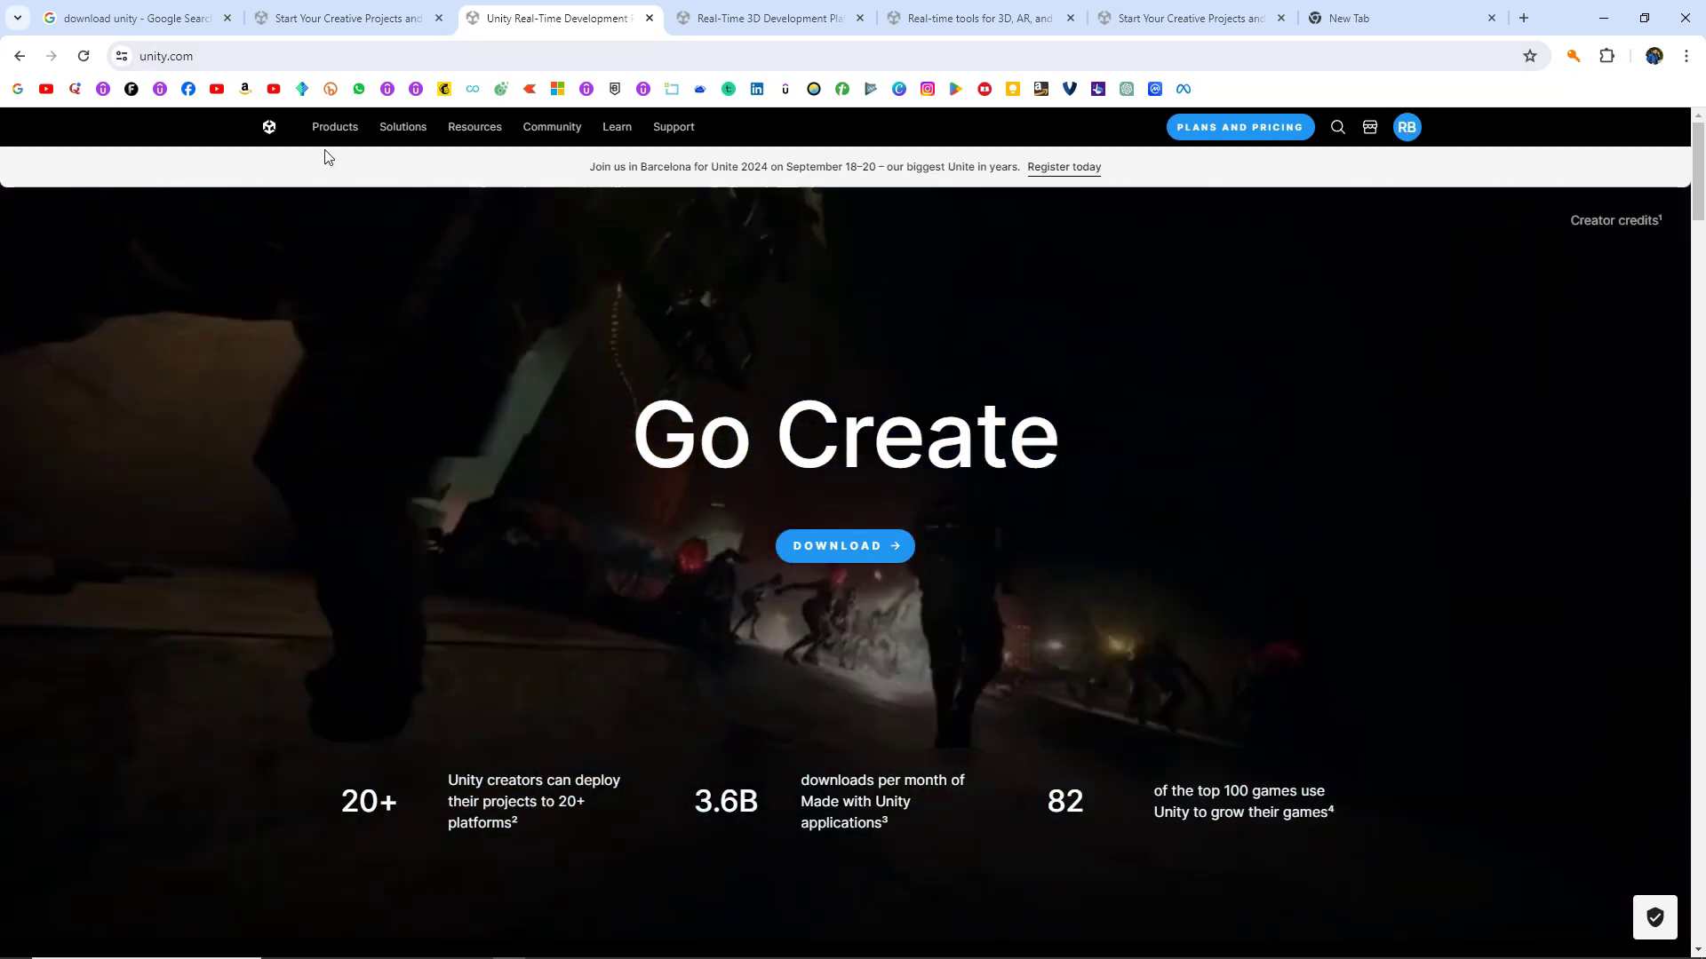
pyautogui.moveTo(327, 125)
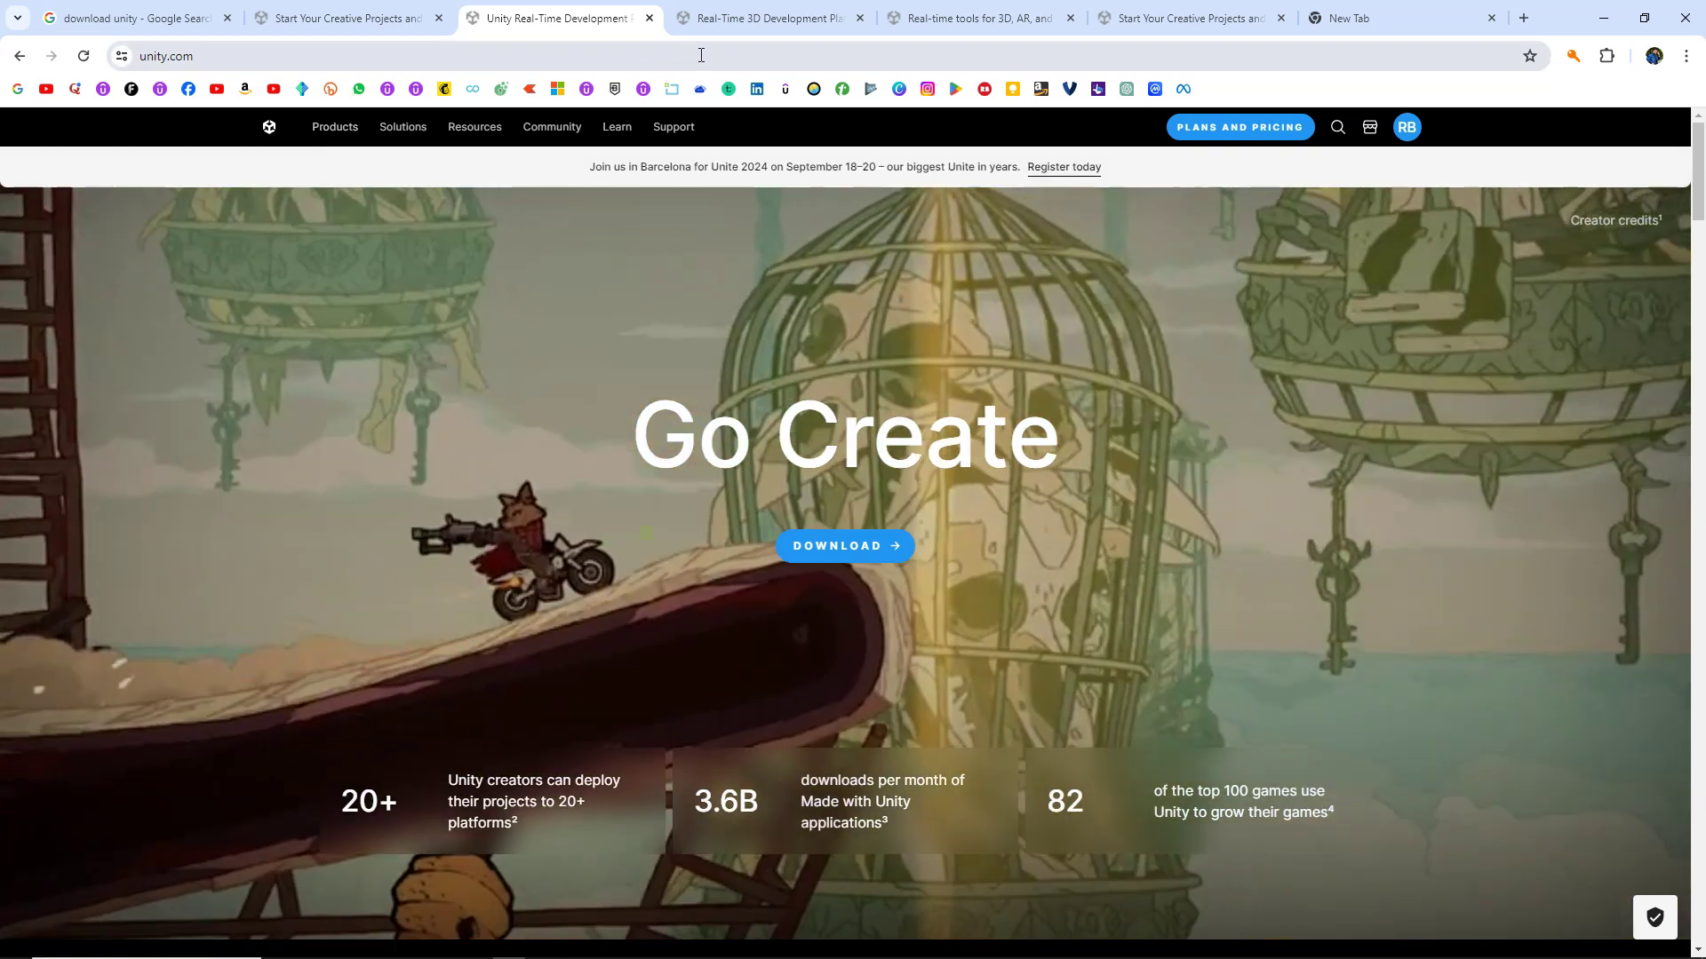
pyautogui.click(710, 17)
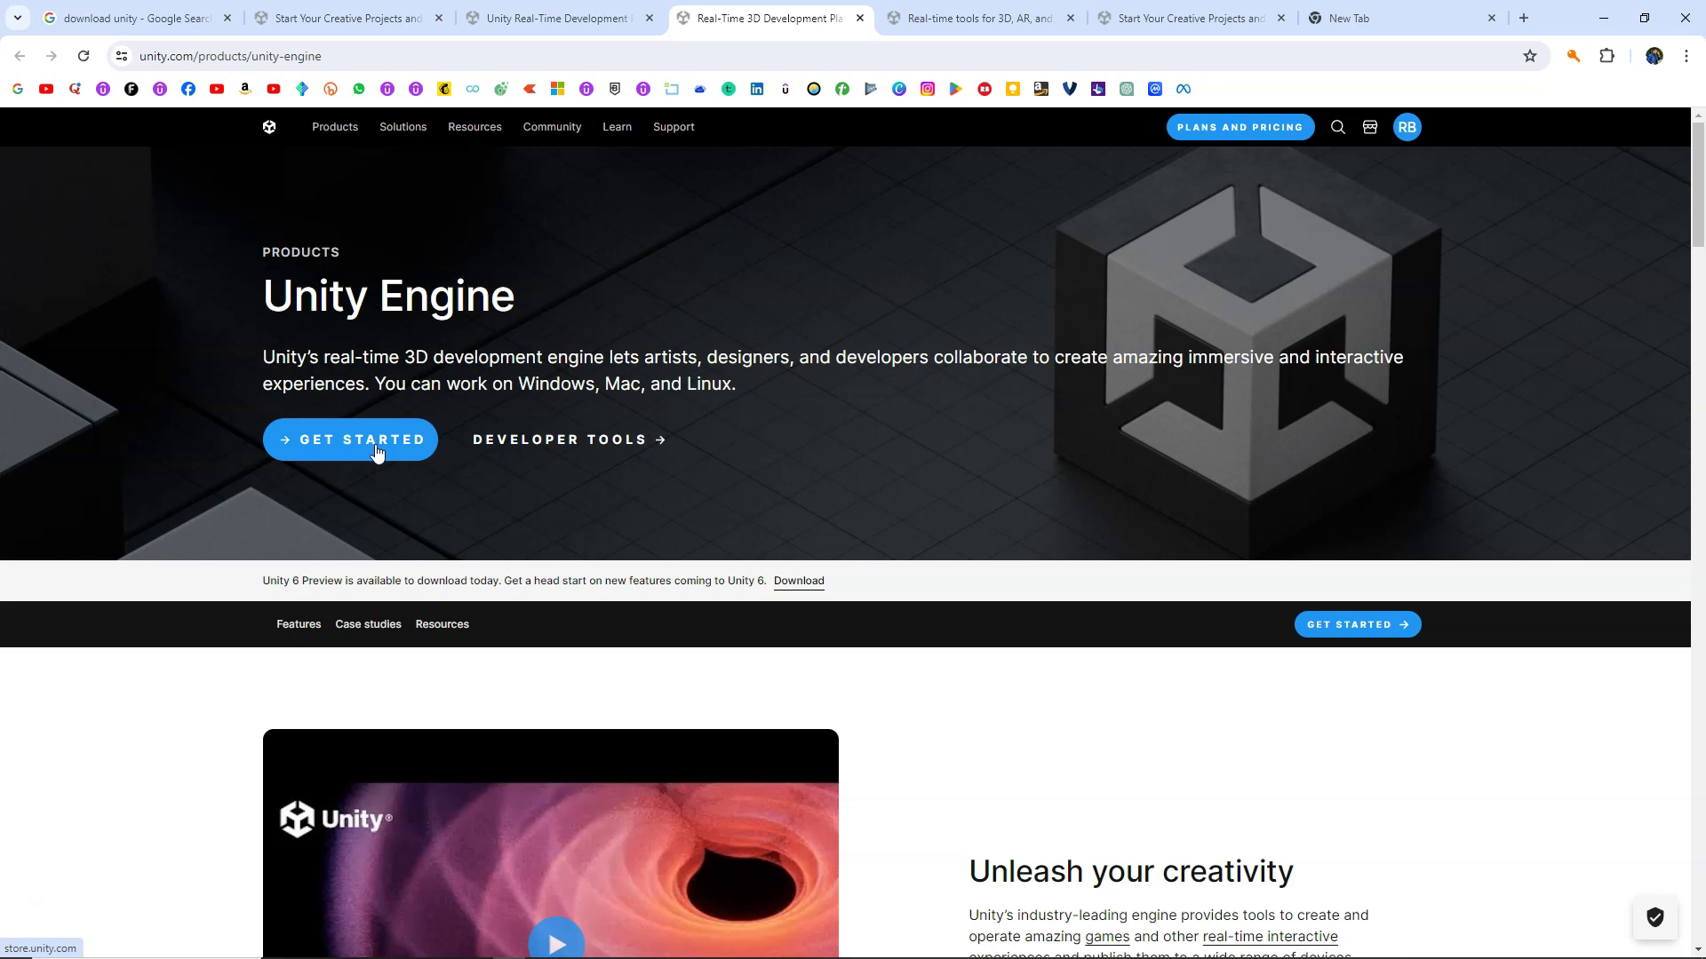
pyautogui.click(964, 17)
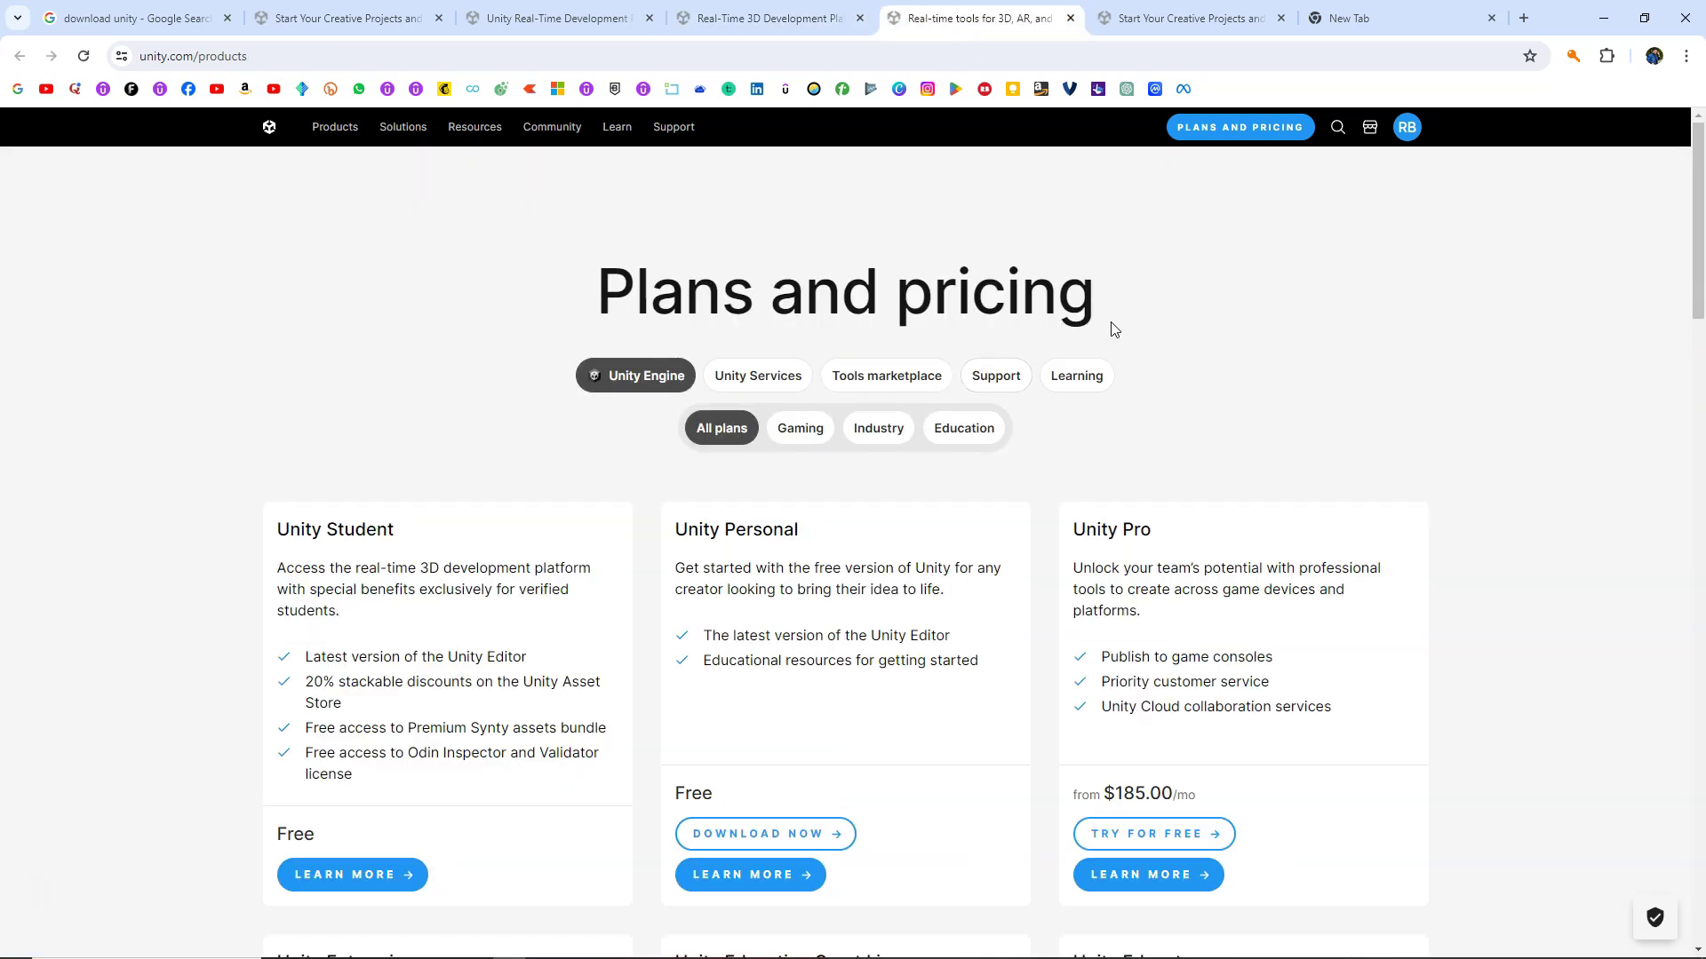
pyautogui.scroll(-2, 1177, 329)
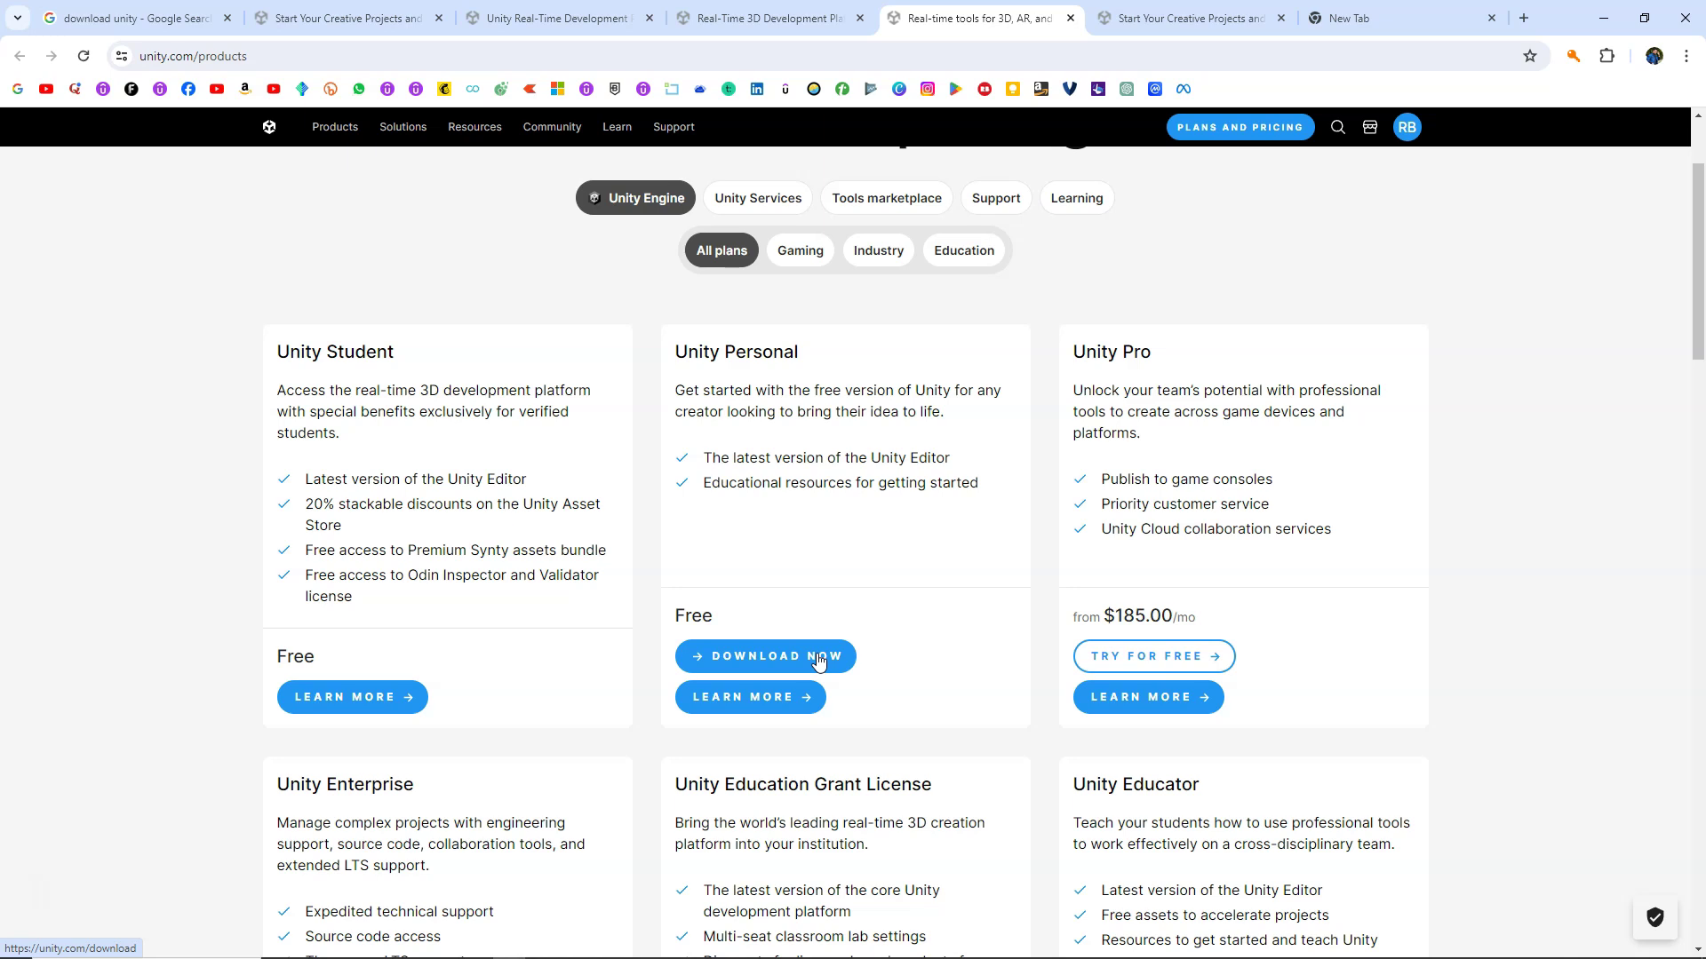
pyautogui.click(1230, 14)
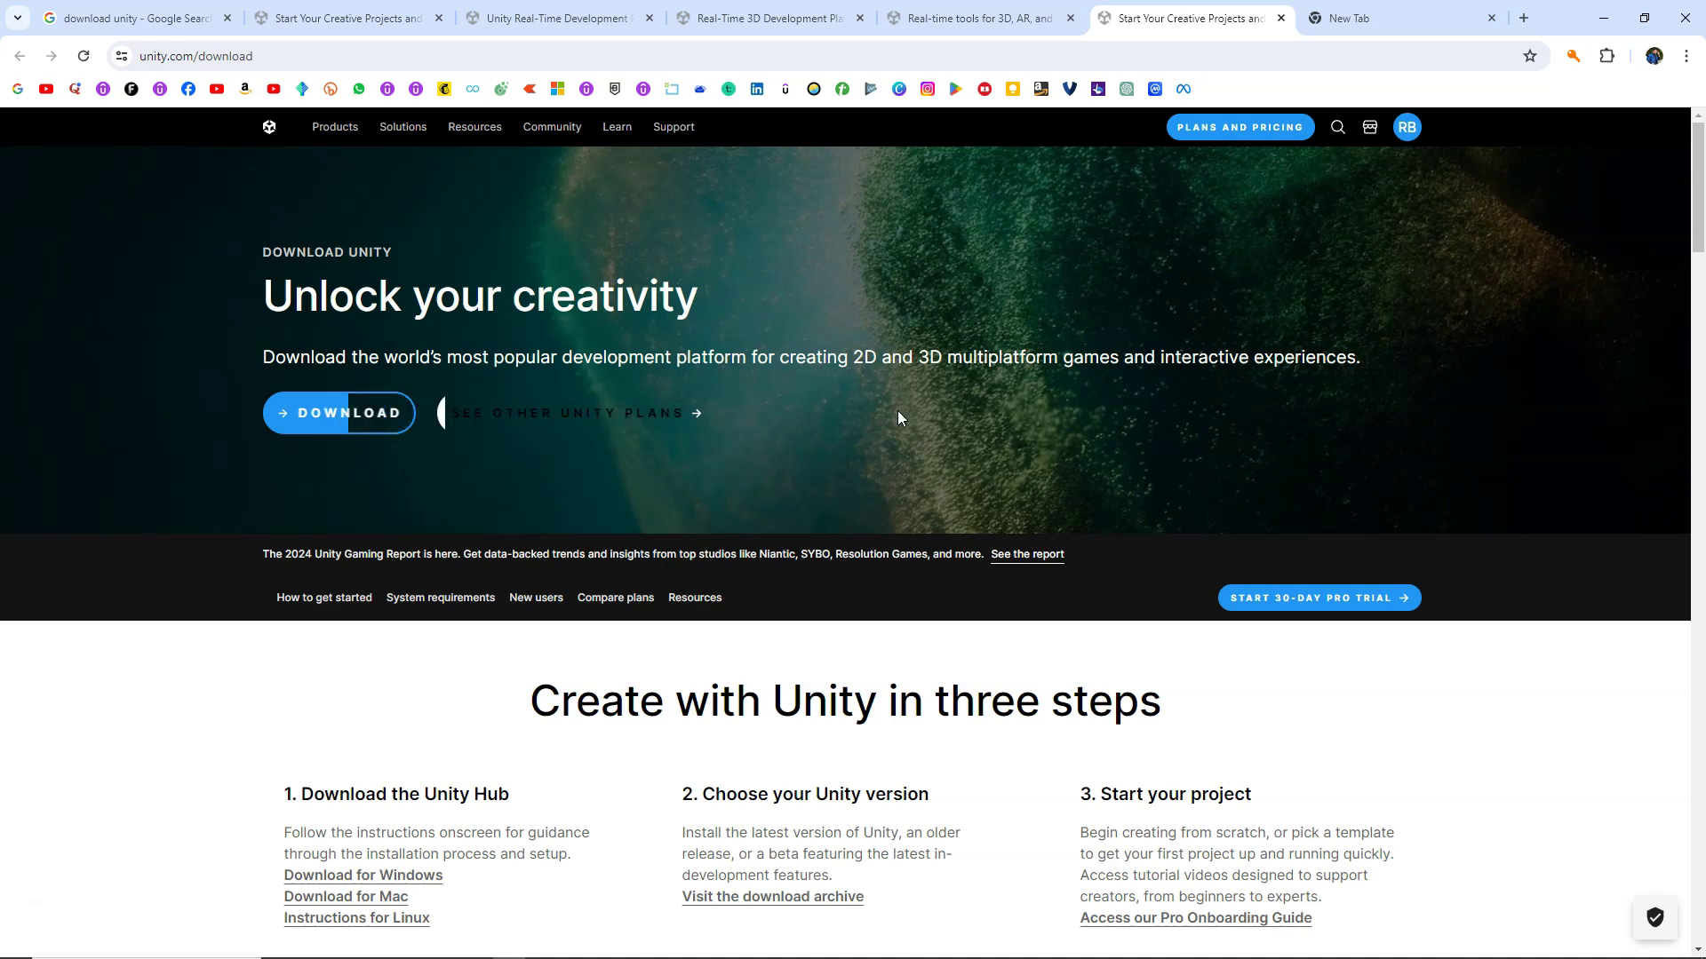
pyautogui.scroll(-2, 1149, 416)
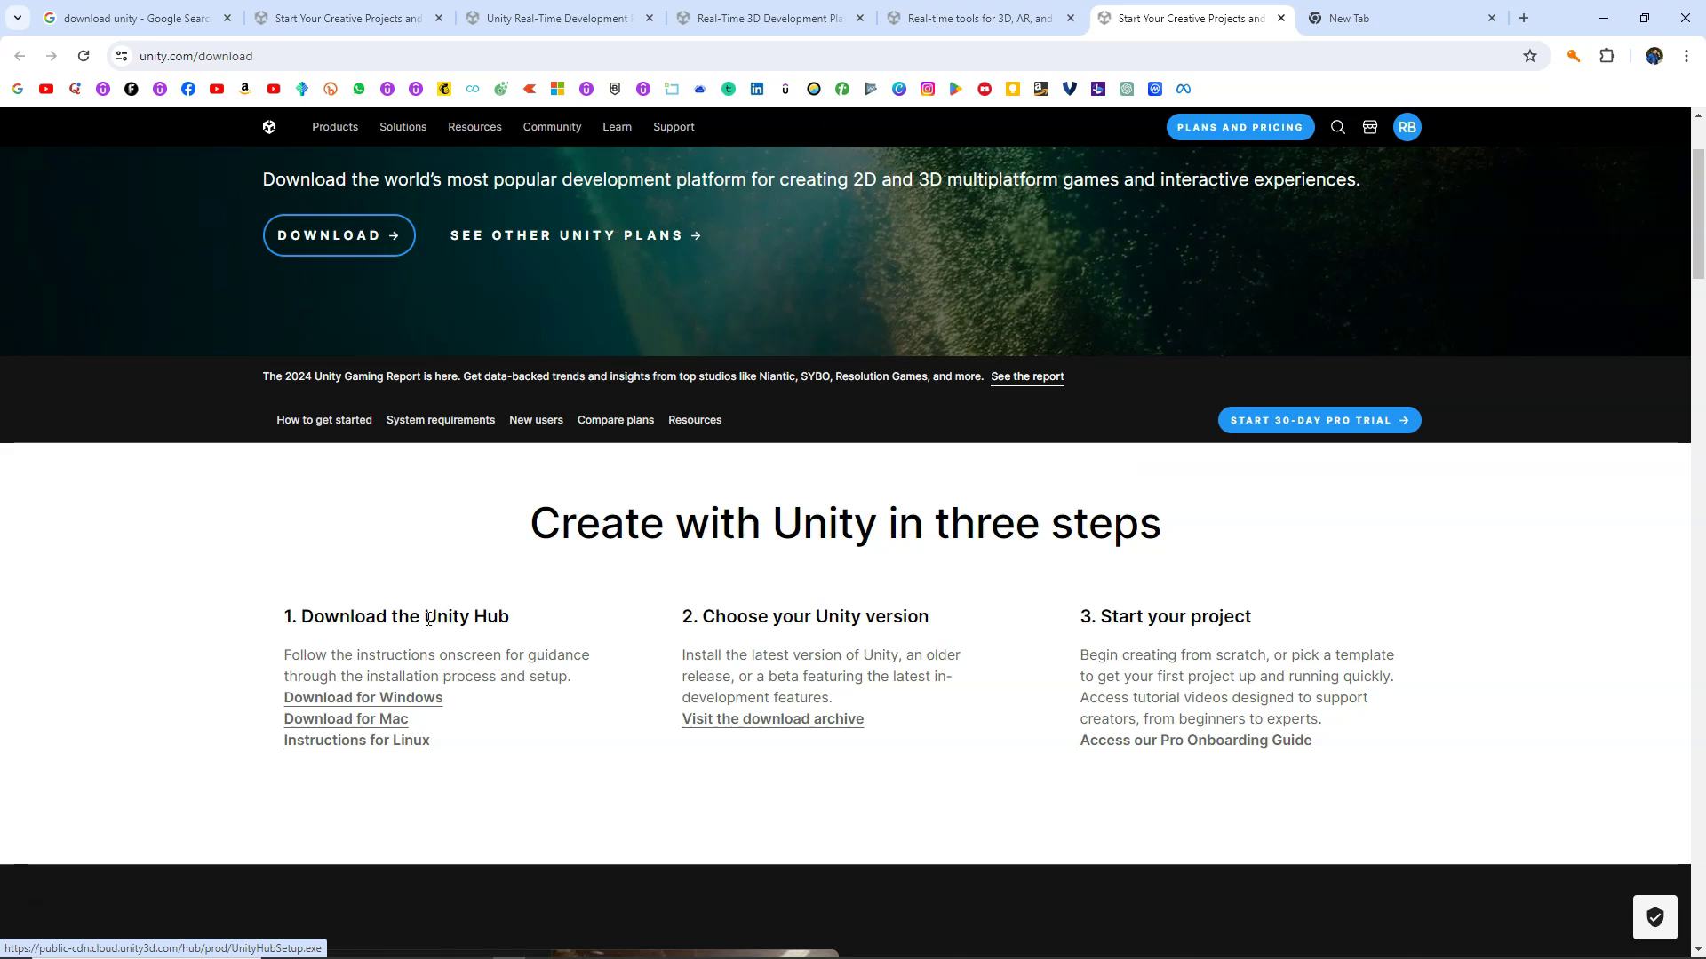
pyautogui.moveTo(425, 617); pyautogui.dragTo(521, 618)
pyautogui.click(500, 617)
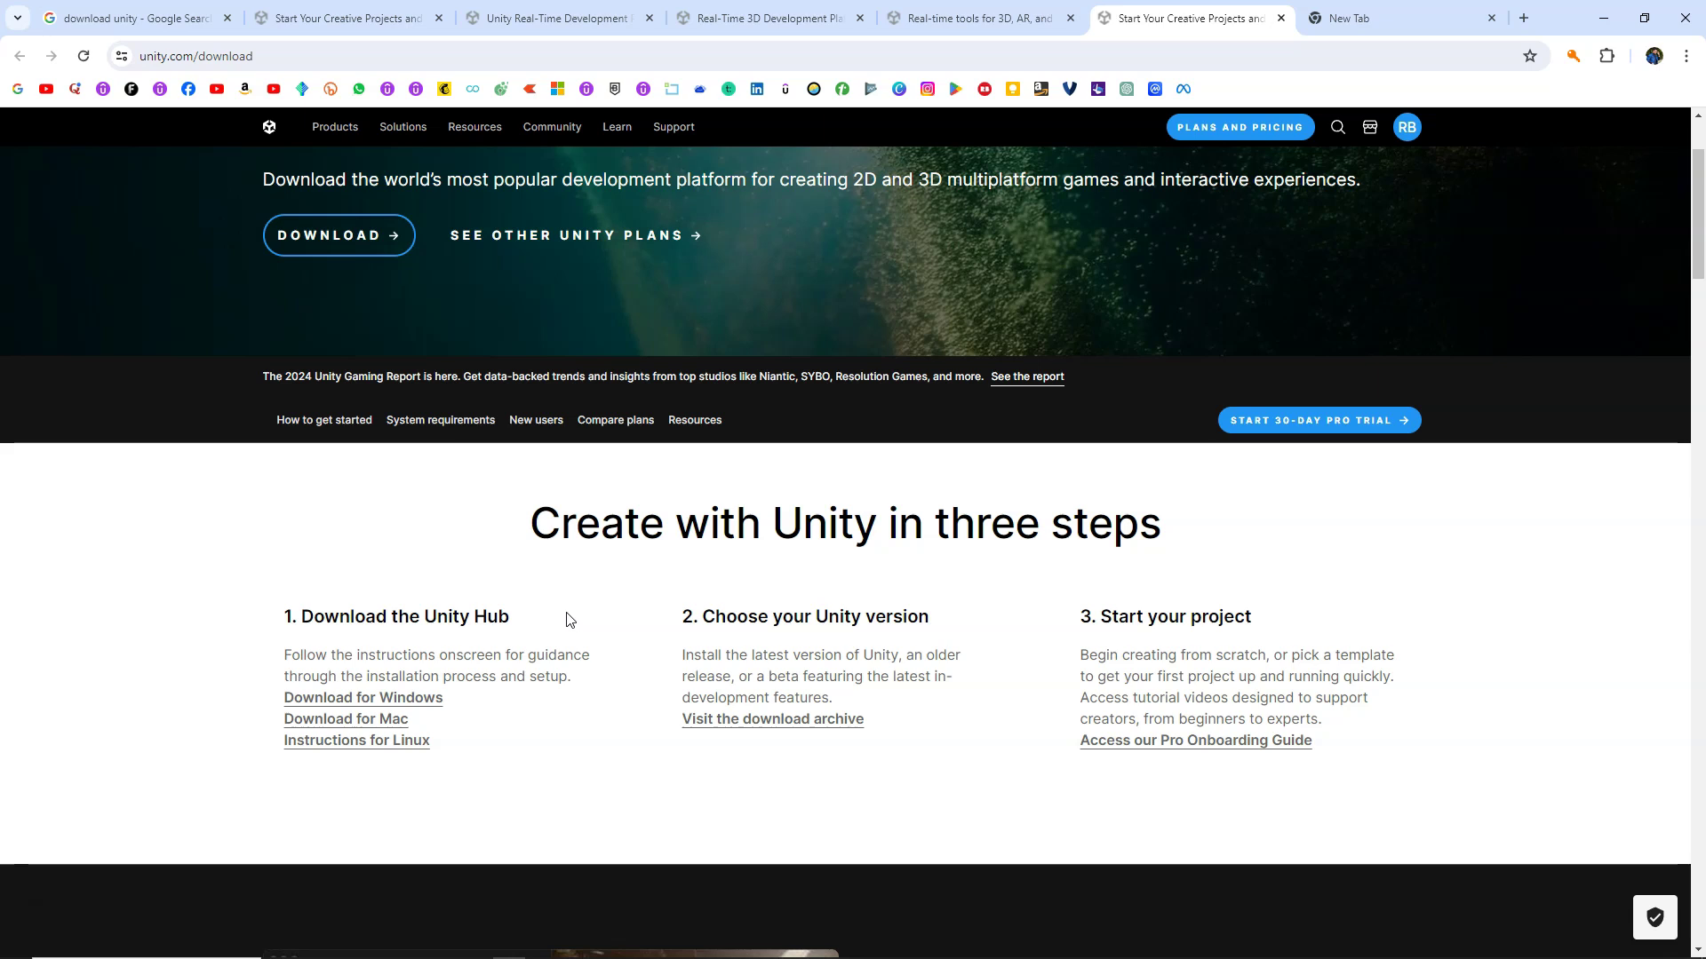
pyautogui.scroll(2, 563, 619)
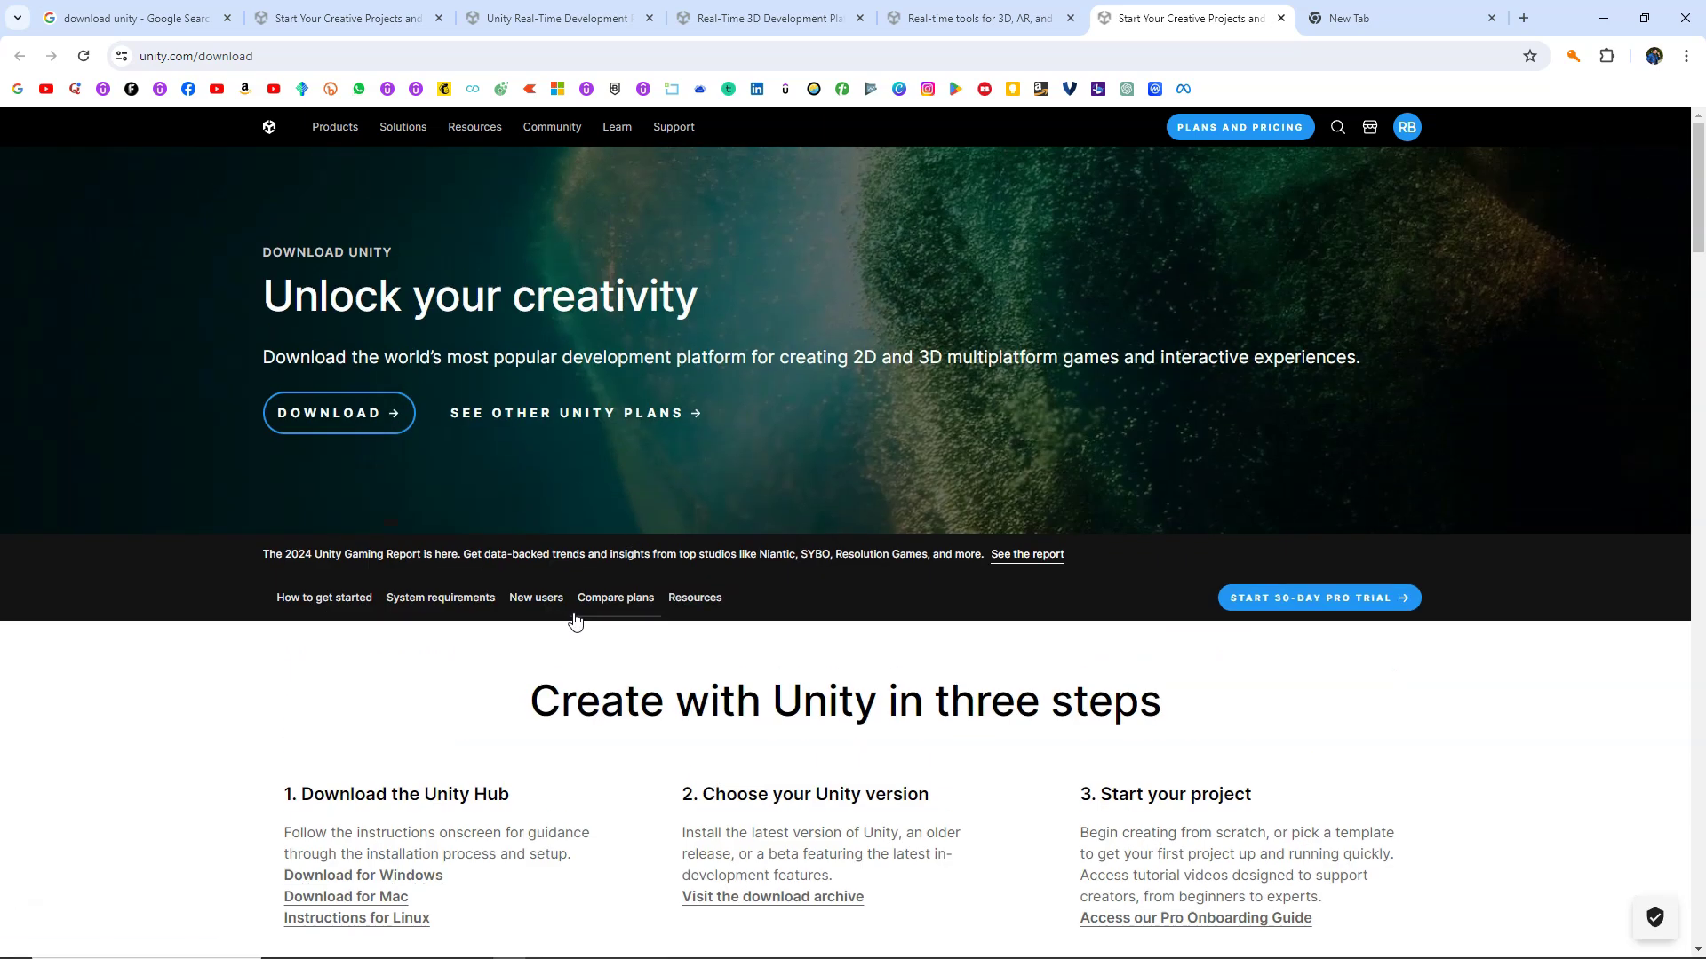
pyautogui.click(351, 417)
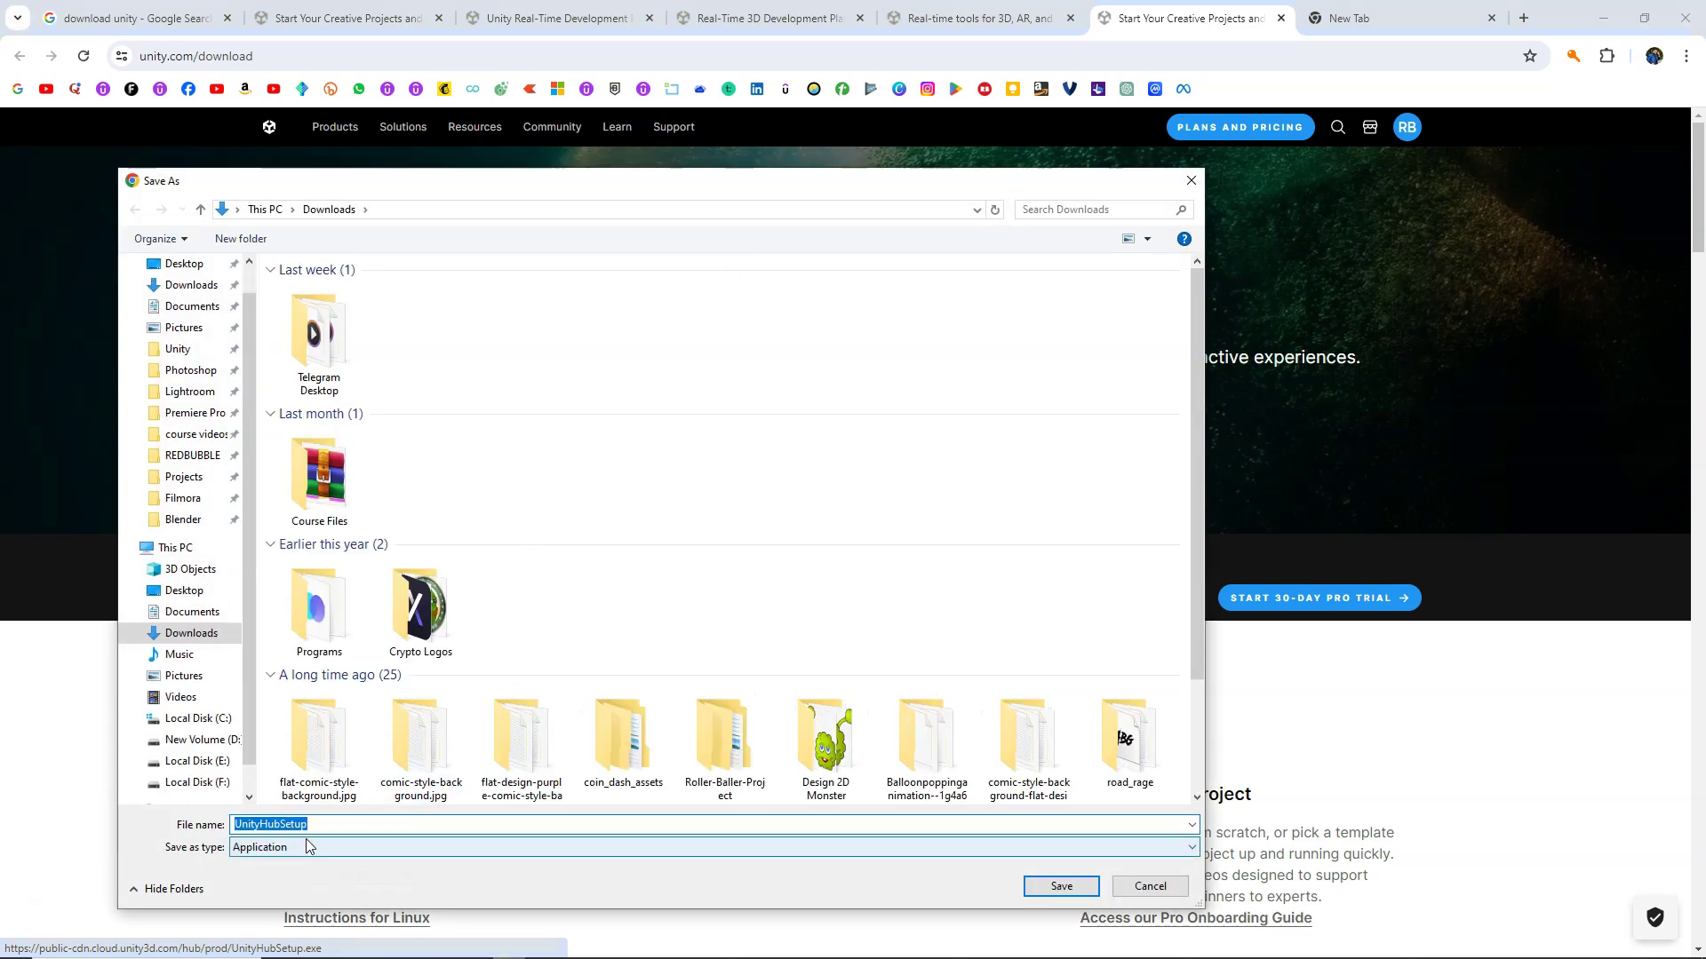
pyautogui.click(1149, 886)
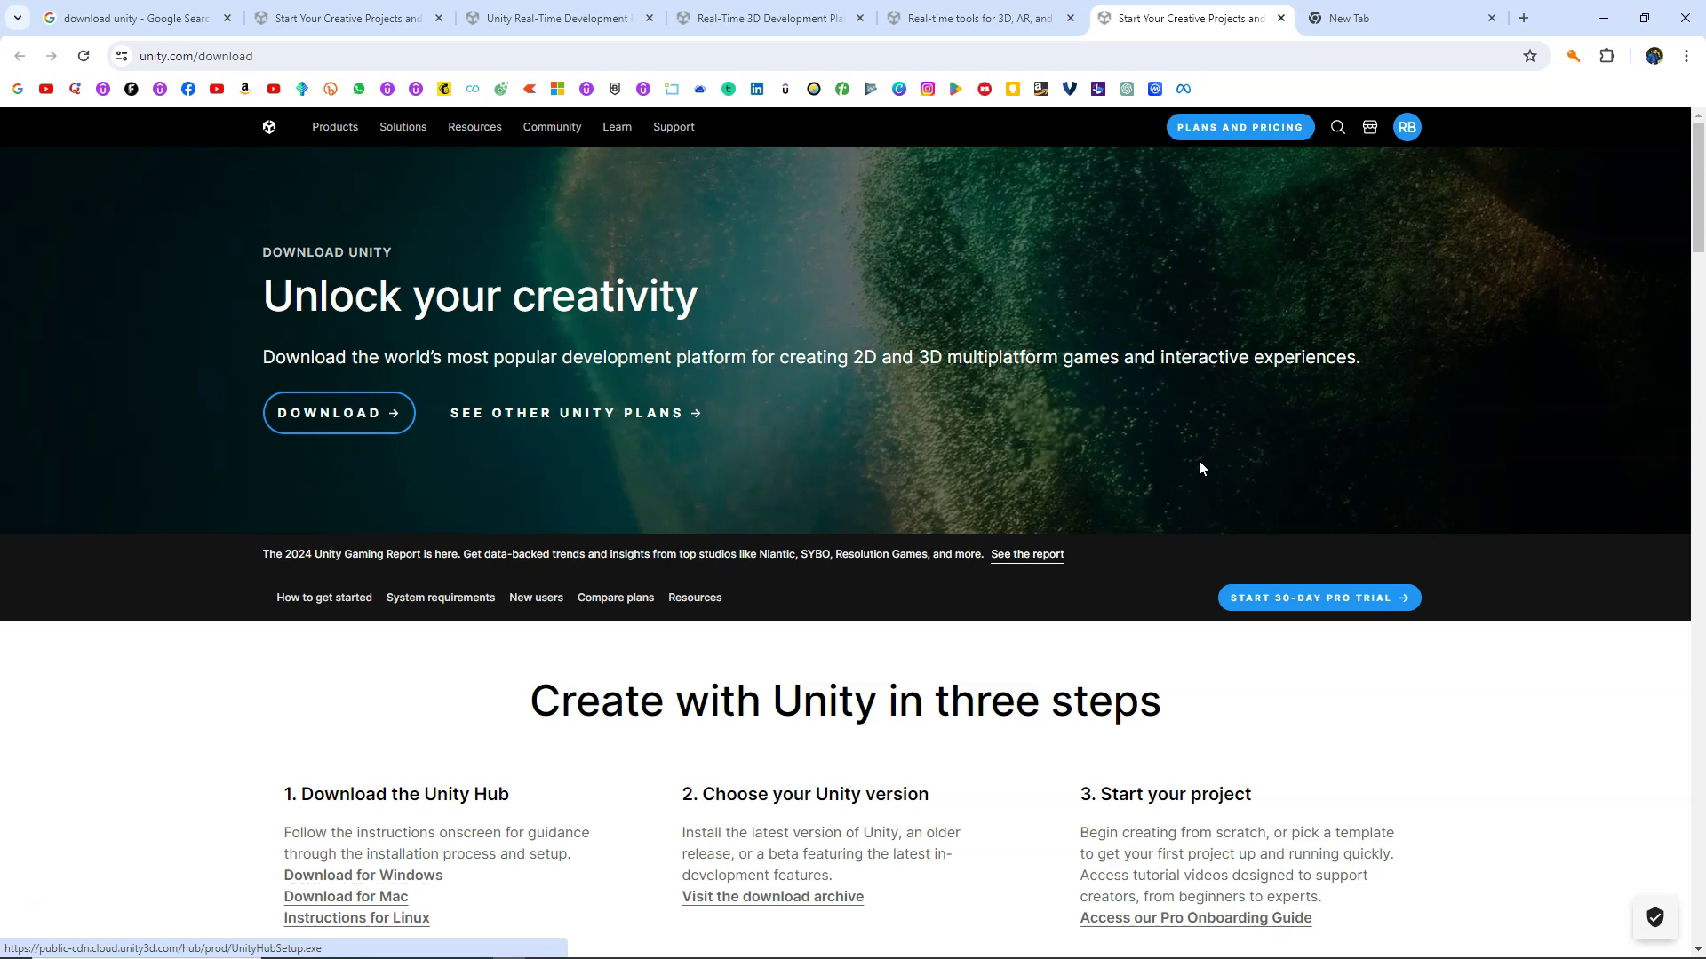
# Launch Unity Hub, reposition its window, and check installed editors before returning to Projects
pyautogui.click(706, 947)
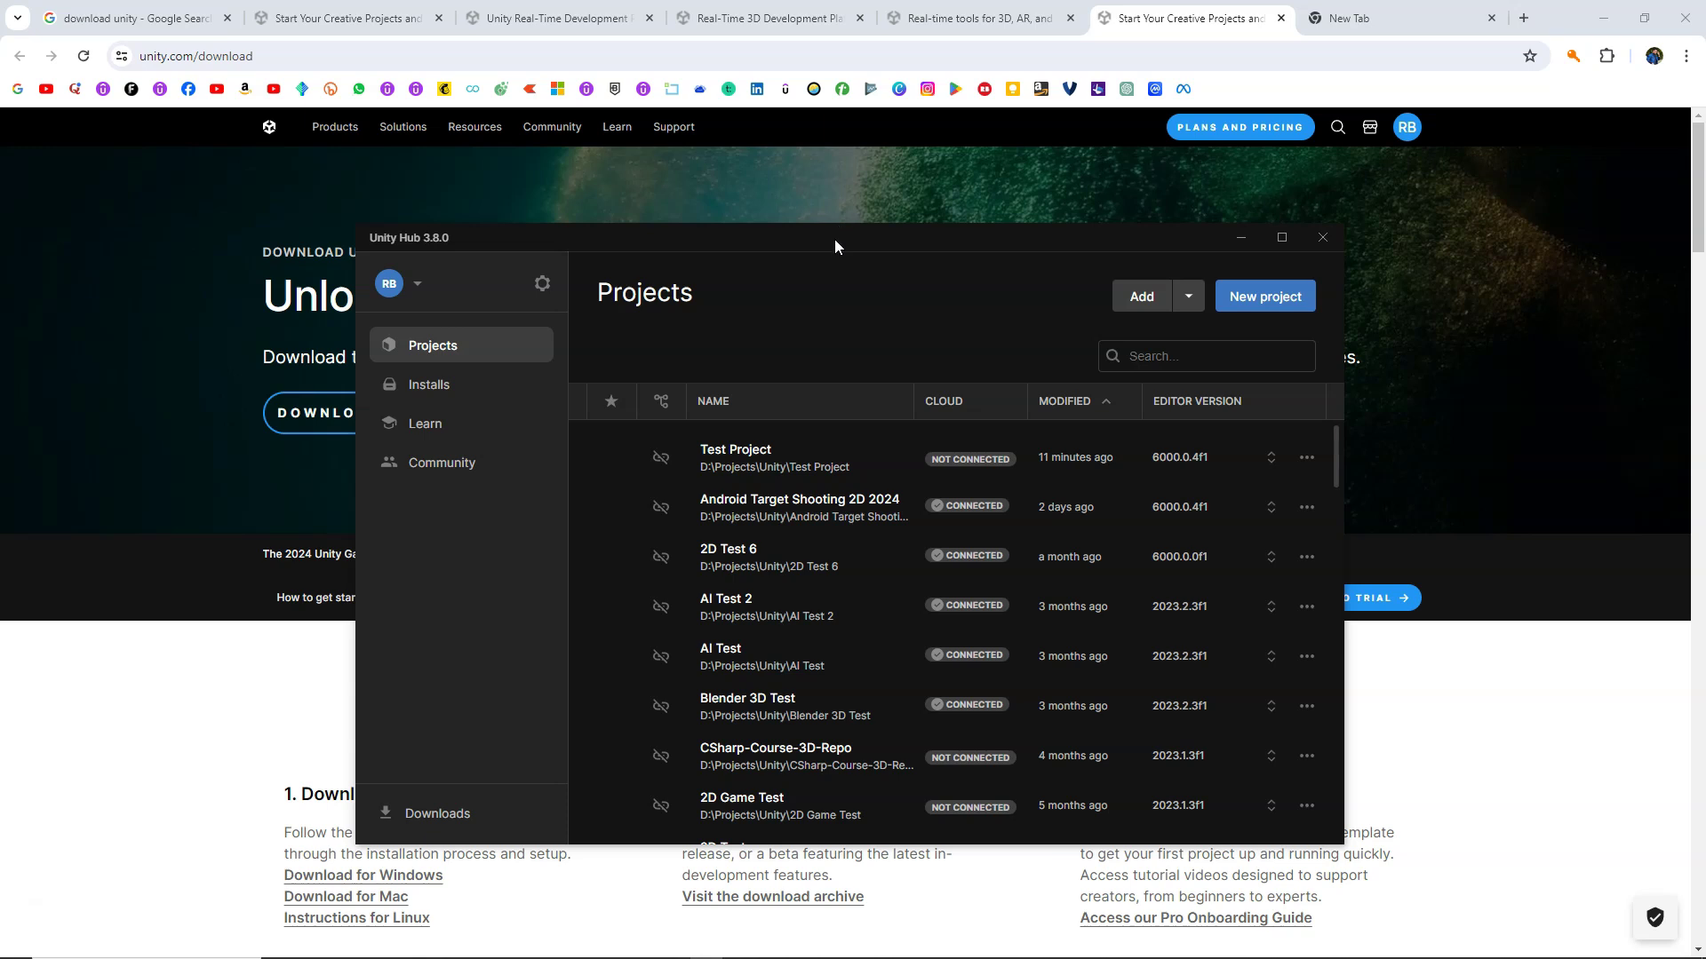
pyautogui.click(1272, 244)
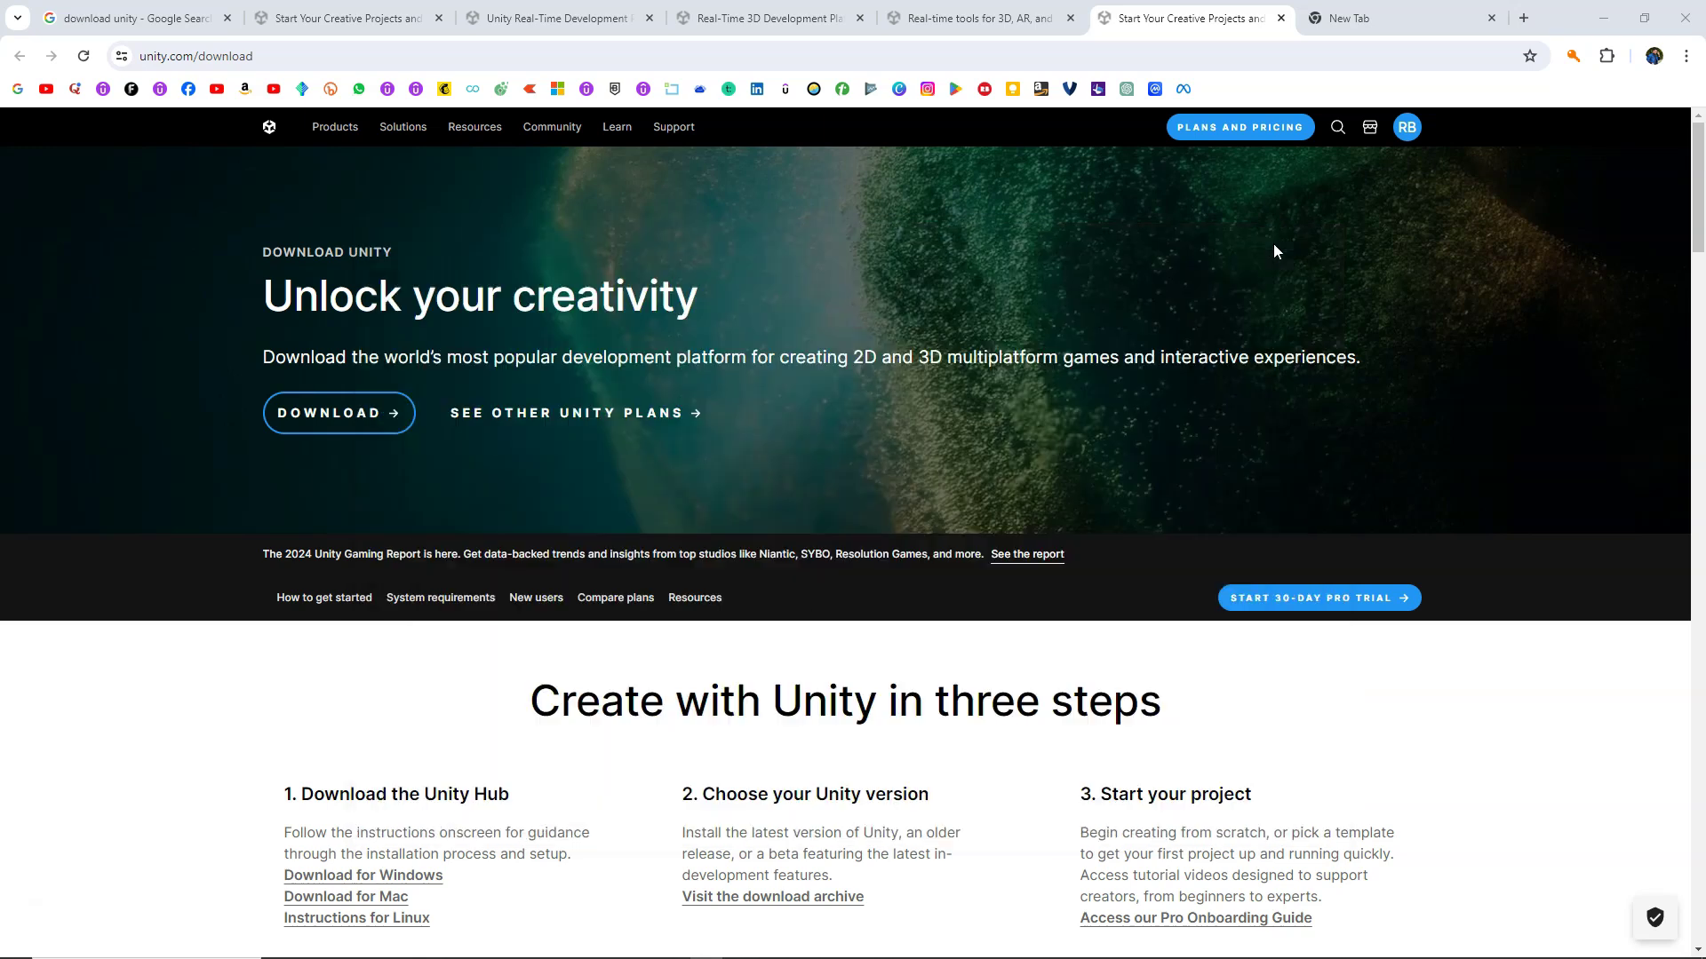
pyautogui.click(1641, 16)
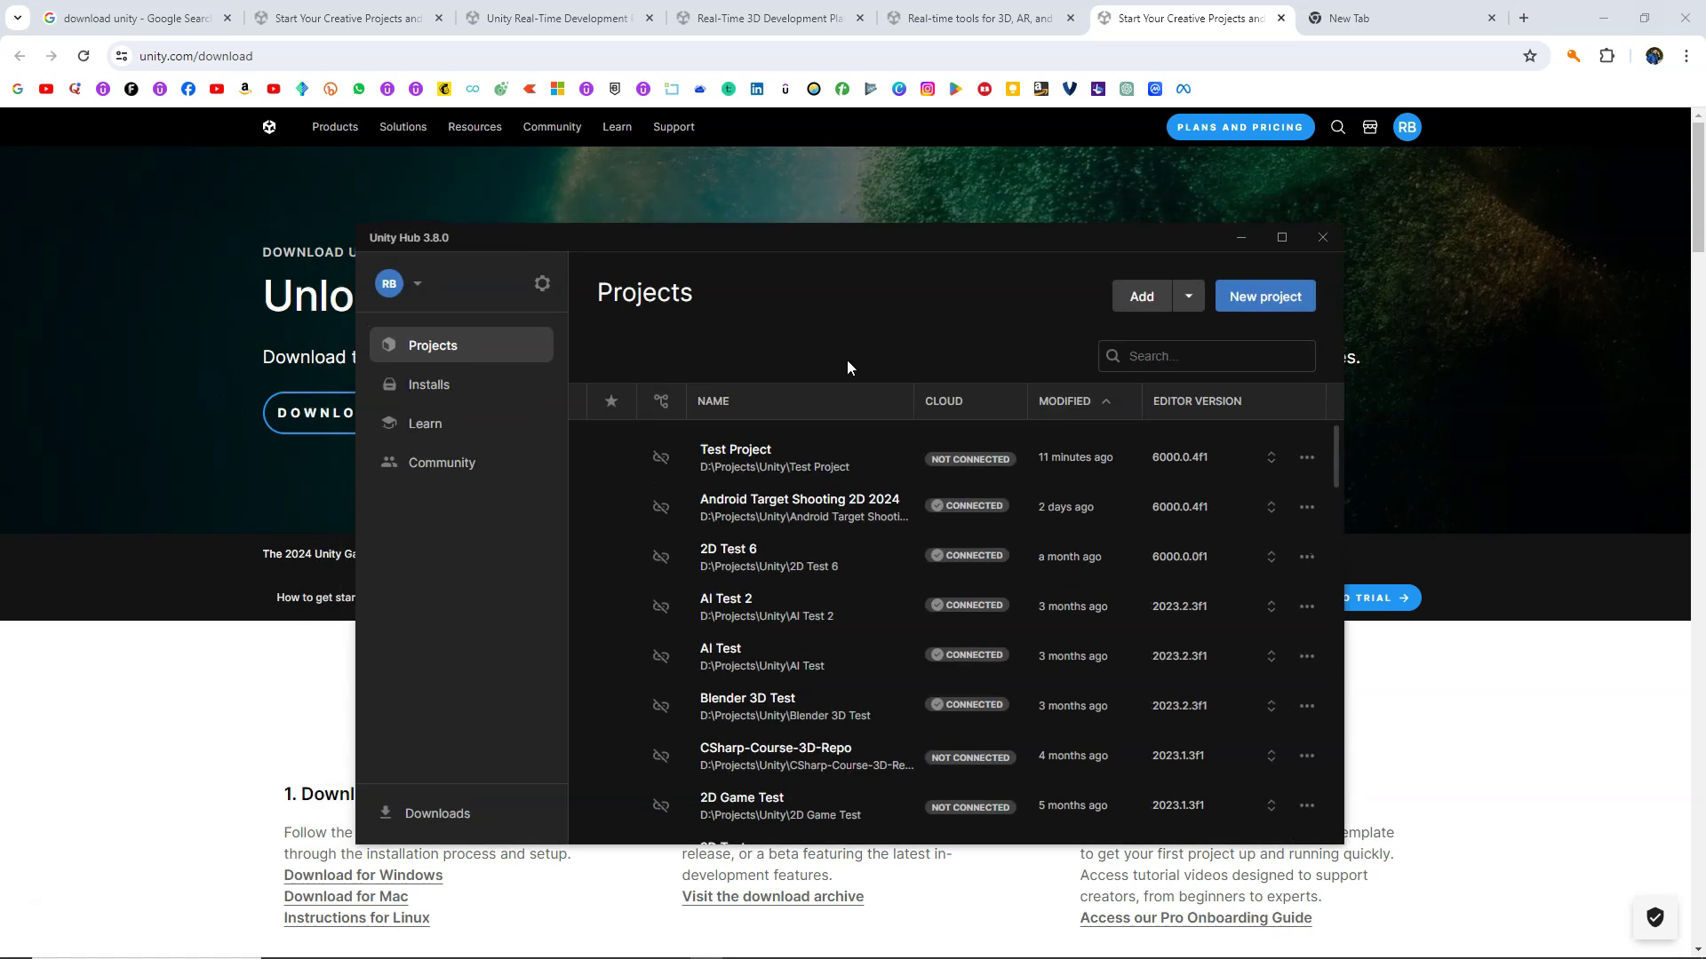
pyautogui.moveTo(759, 243); pyautogui.dragTo(743, 244)
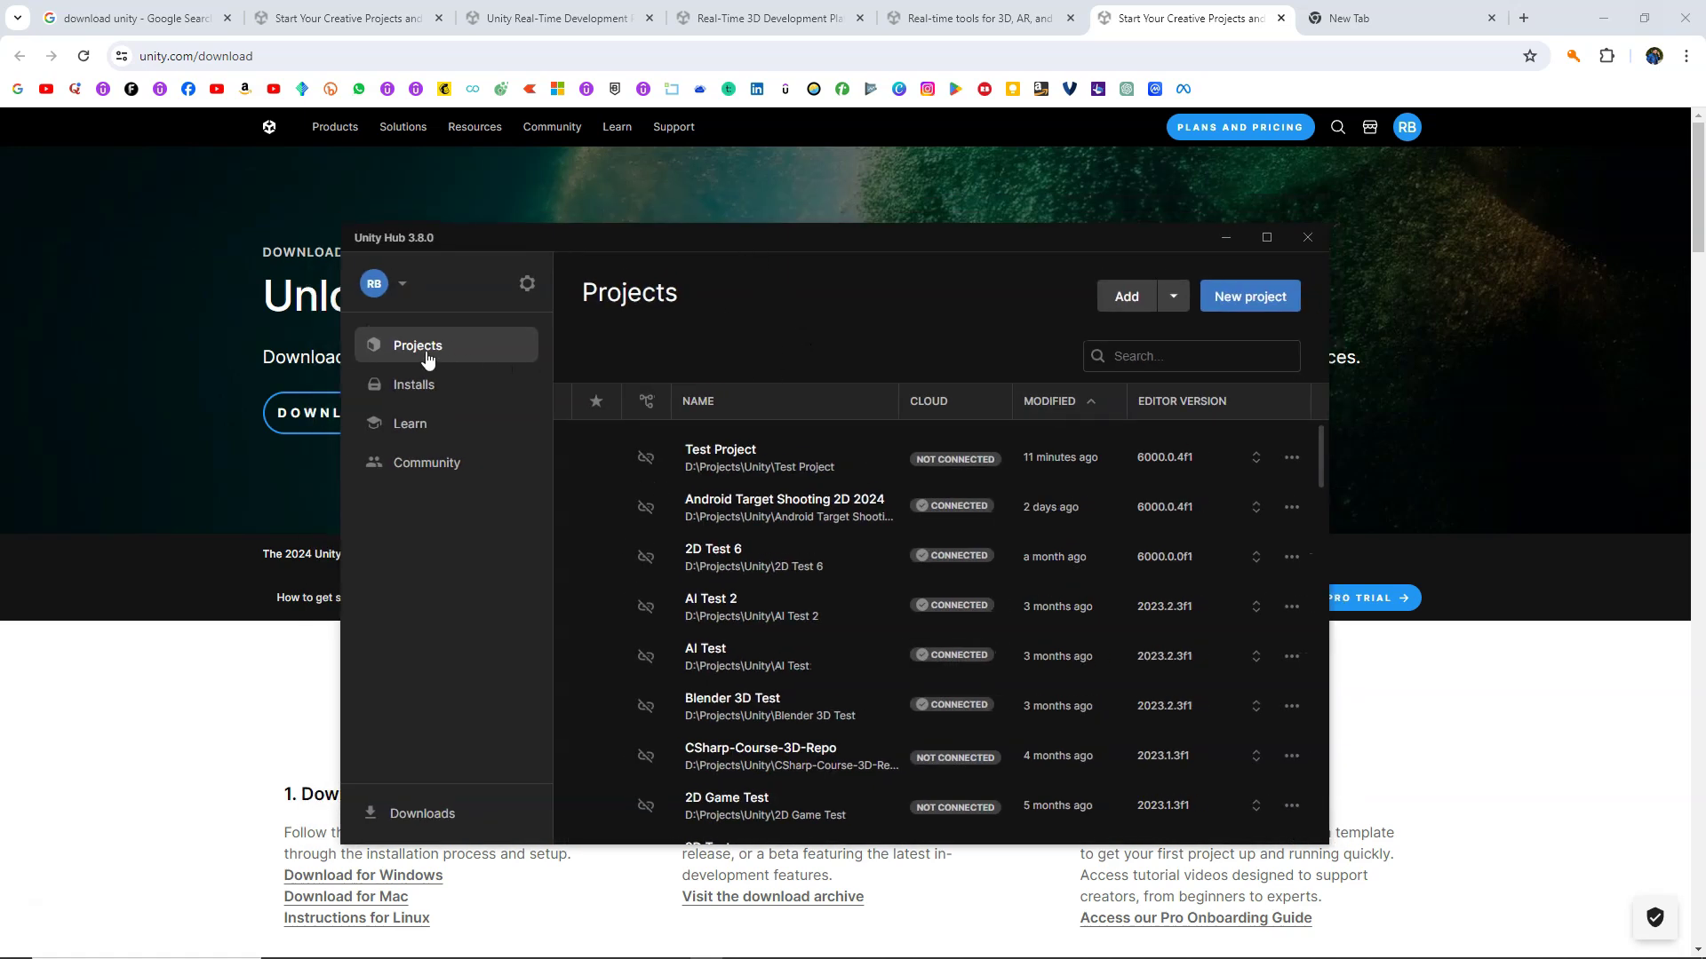
pyautogui.click(431, 386)
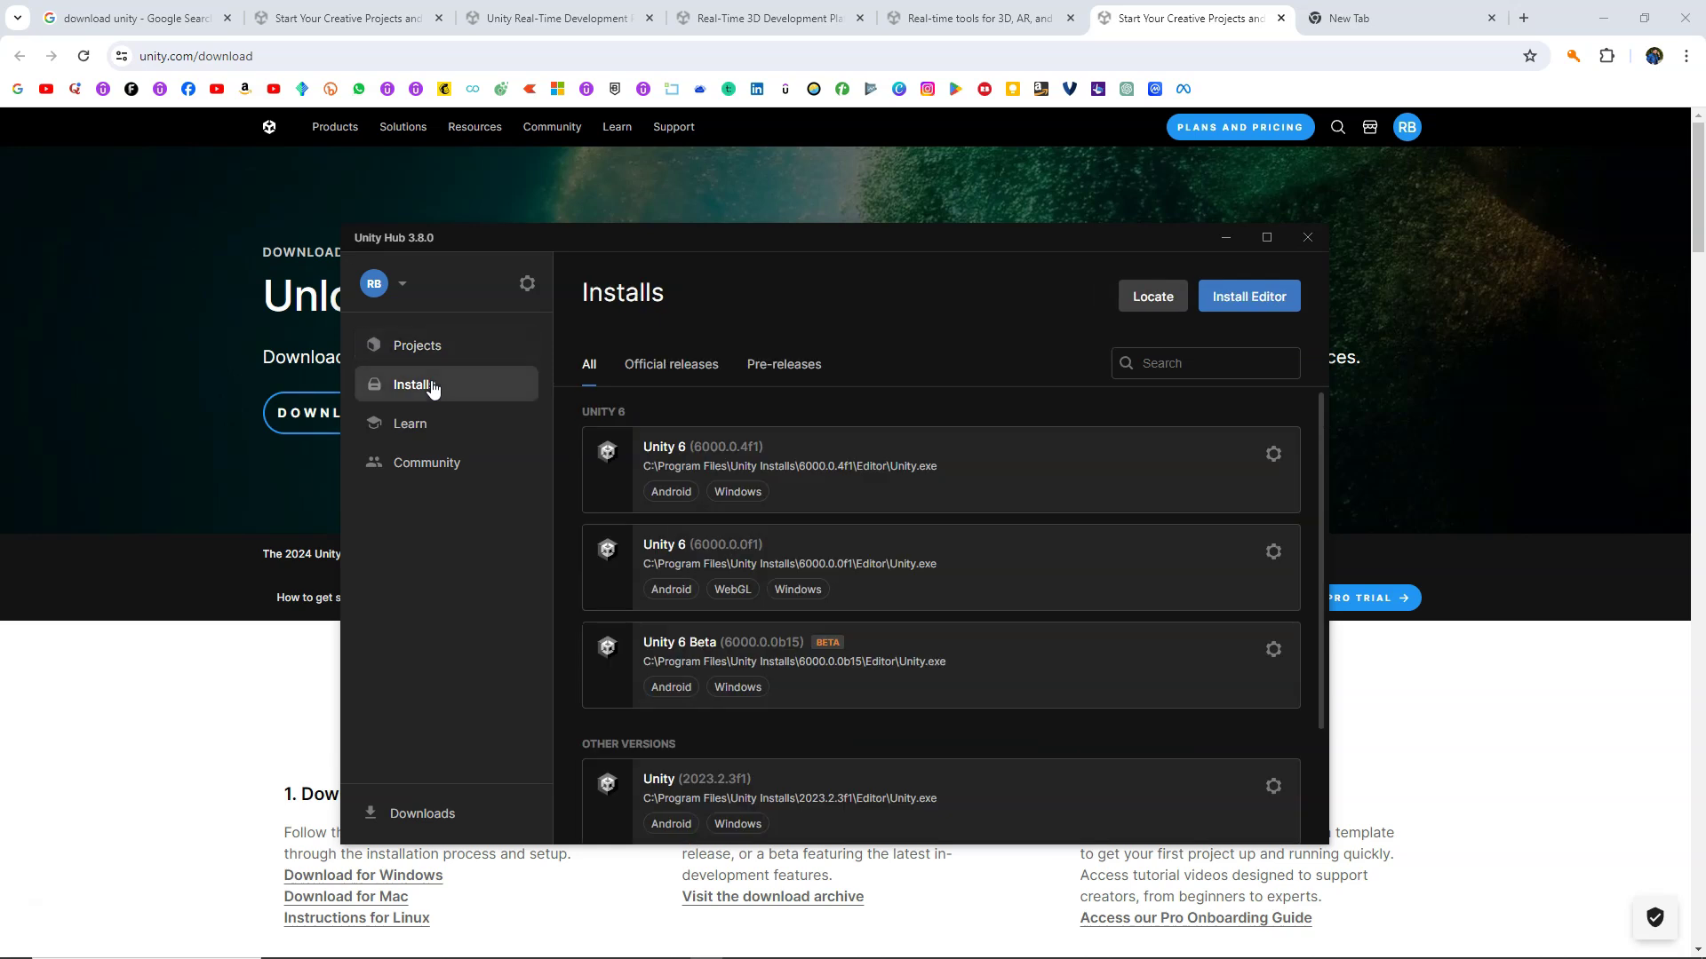
pyautogui.click(436, 353)
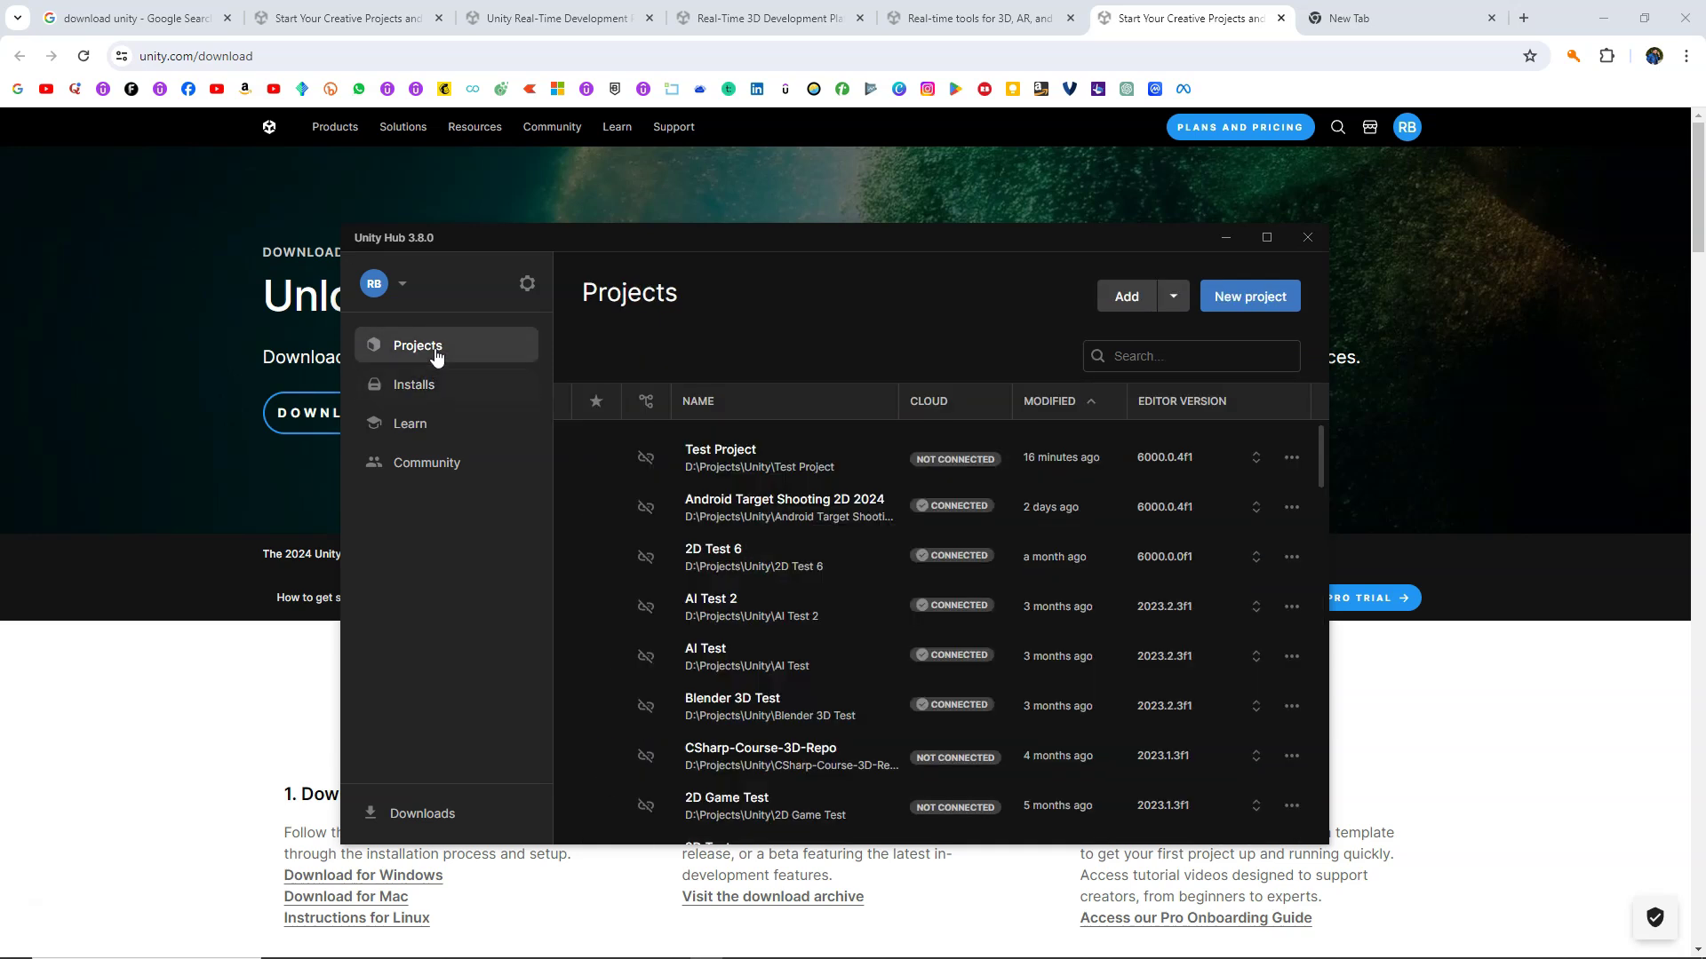
# Browse Hub Preferences (locations, theme kept dark) to confirm the Personal license, then close them
pyautogui.click(528, 286)
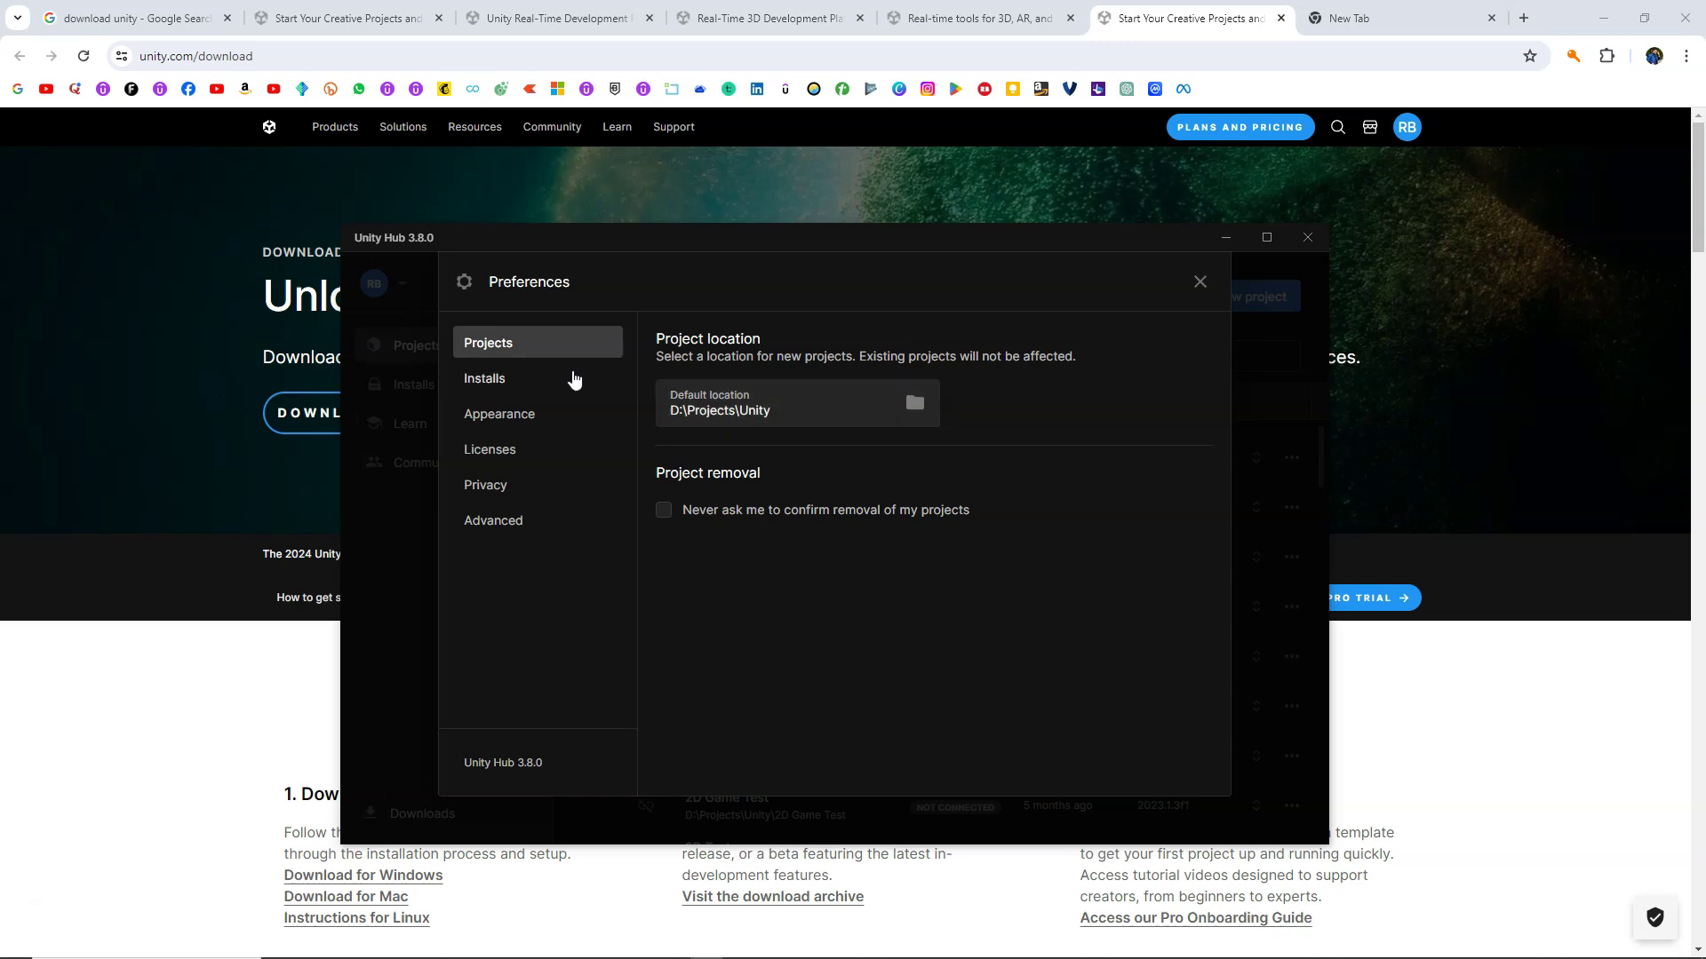
pyautogui.click(530, 382)
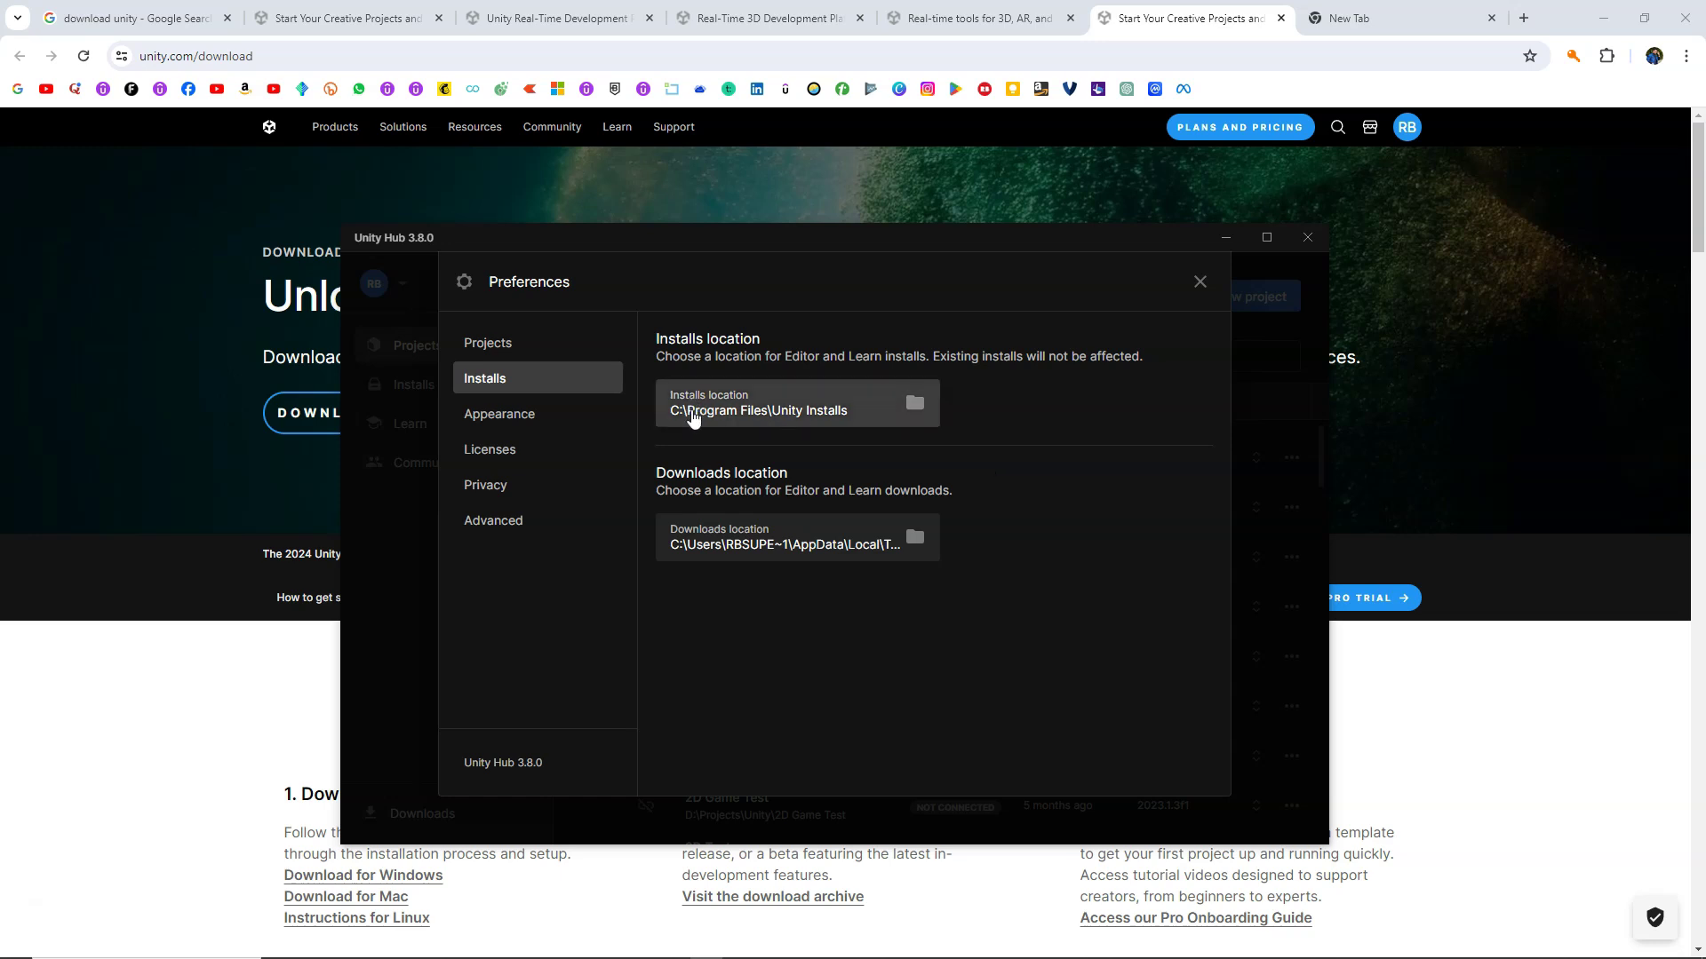
pyautogui.click(508, 414)
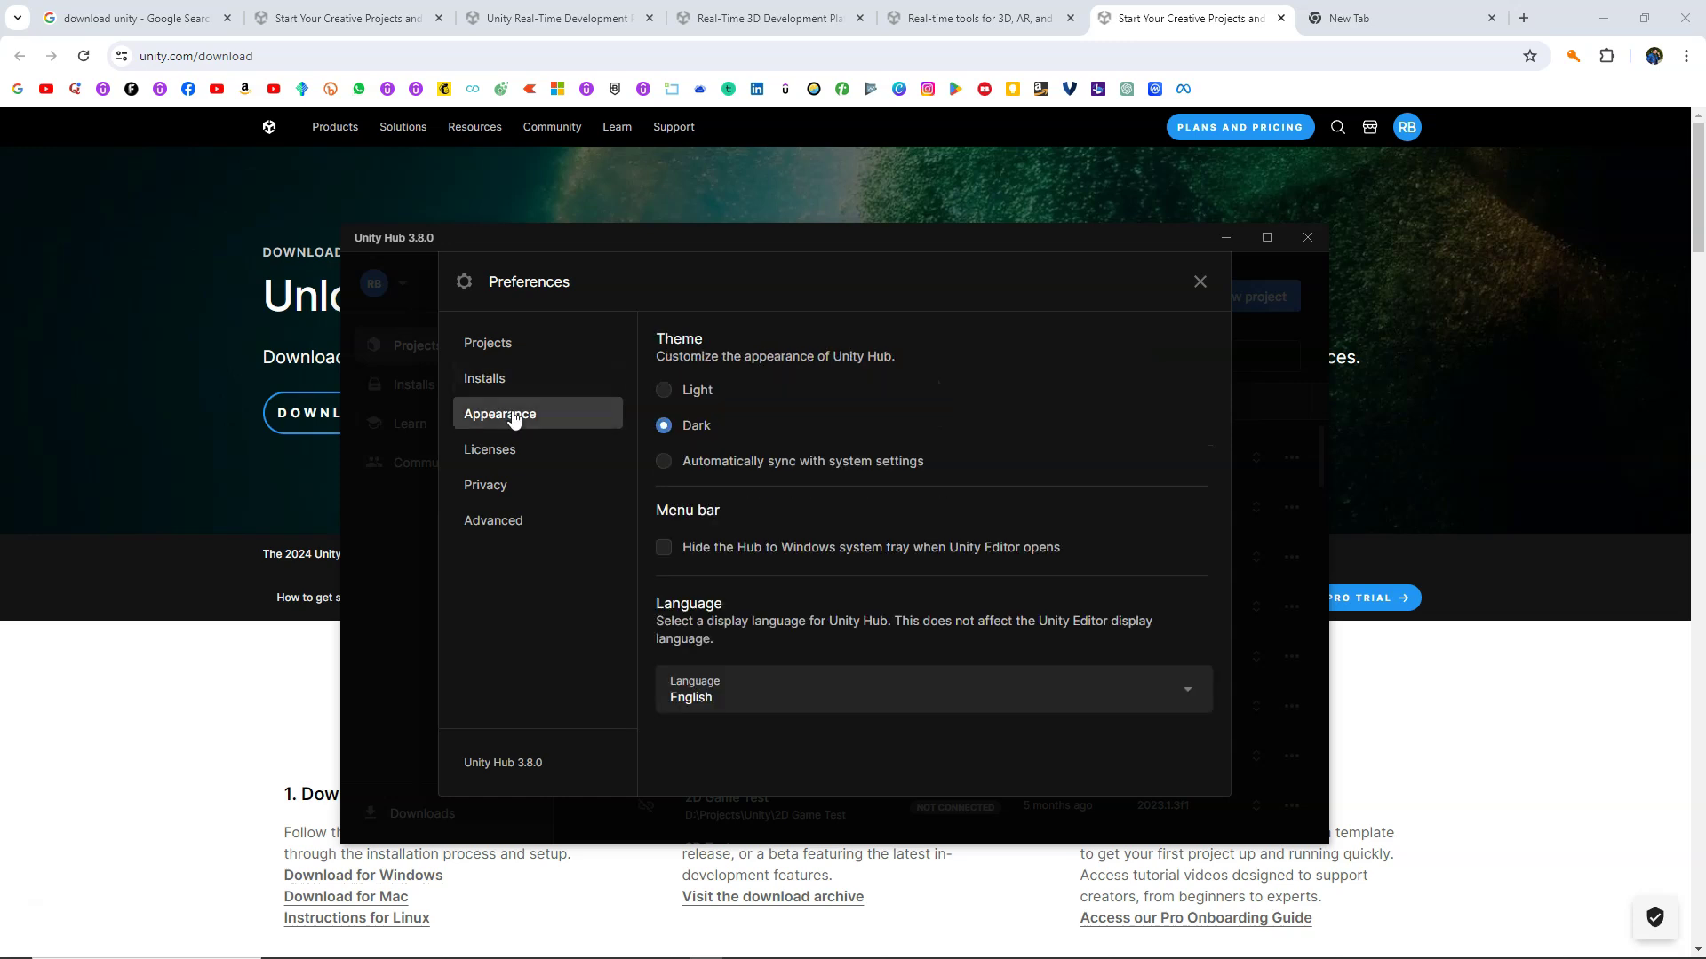
pyautogui.click(669, 396)
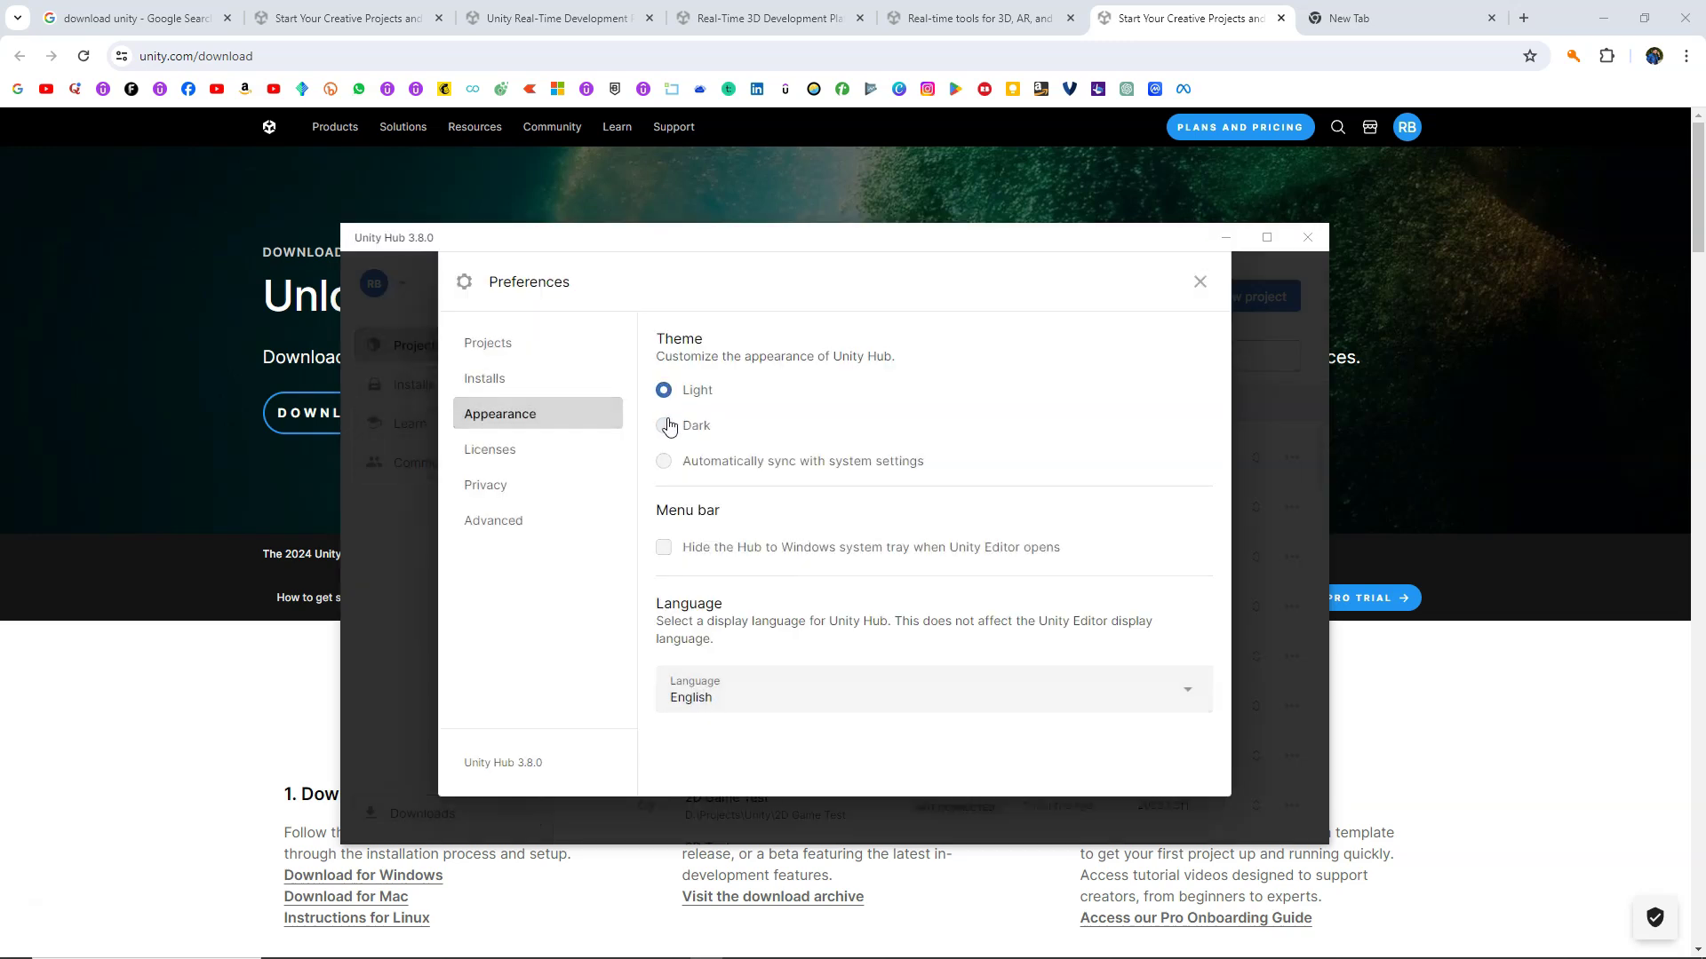
pyautogui.click(667, 428)
pyautogui.click(510, 448)
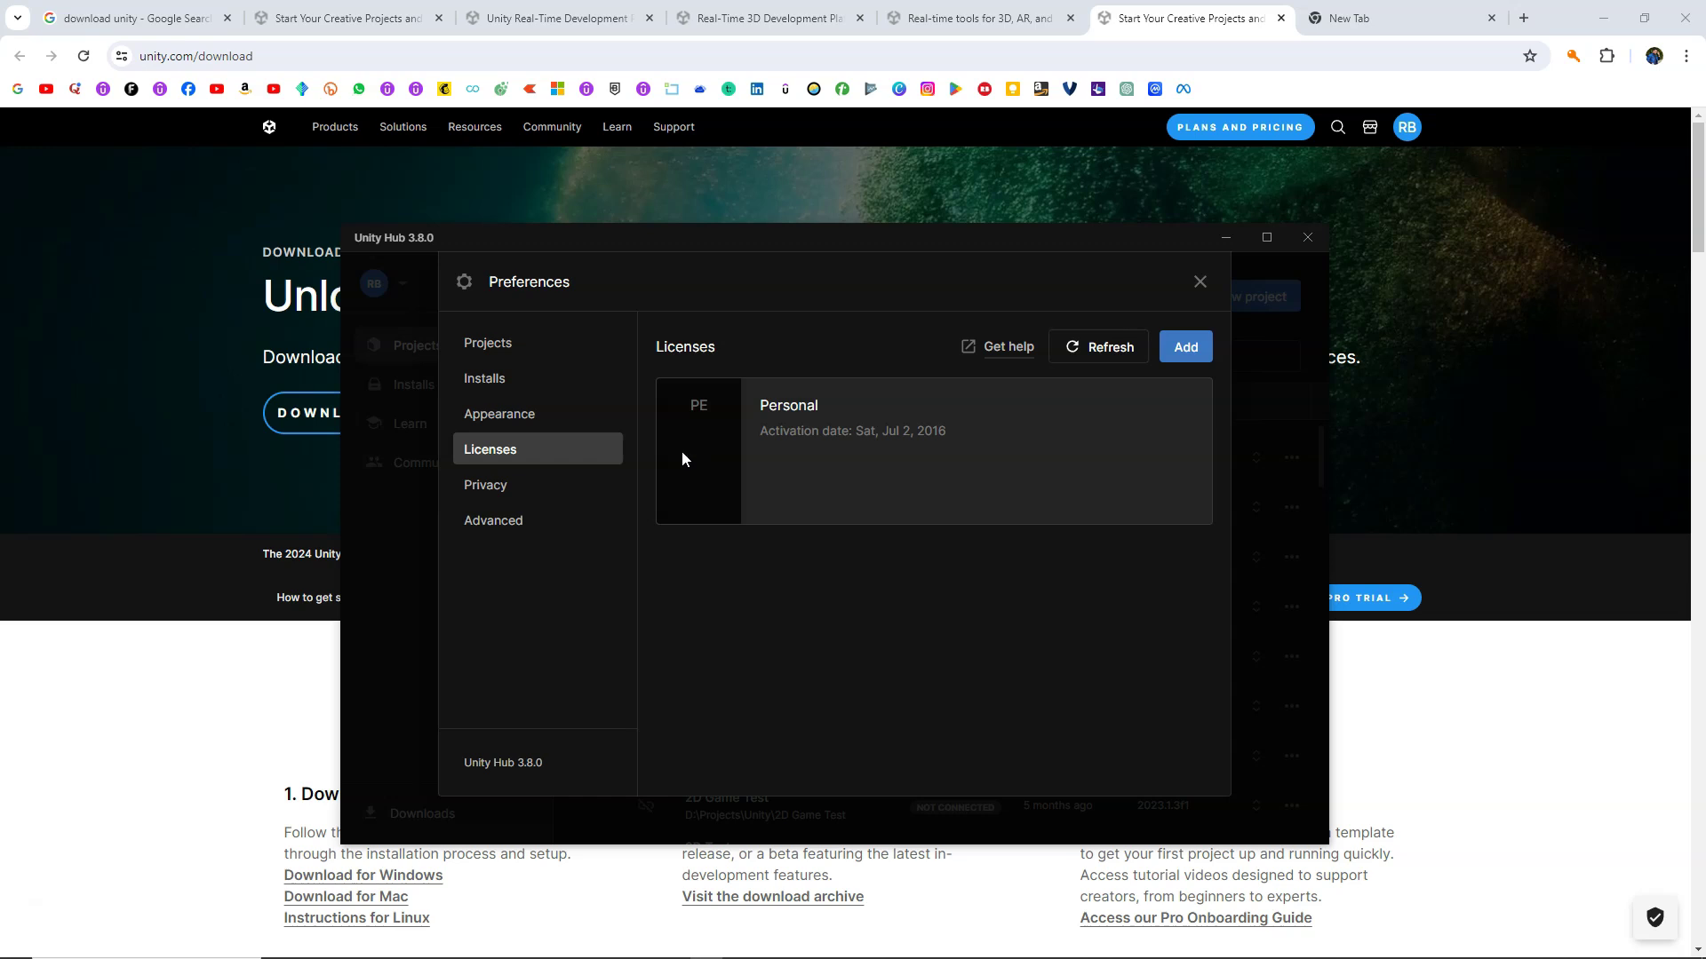
pyautogui.click(1199, 282)
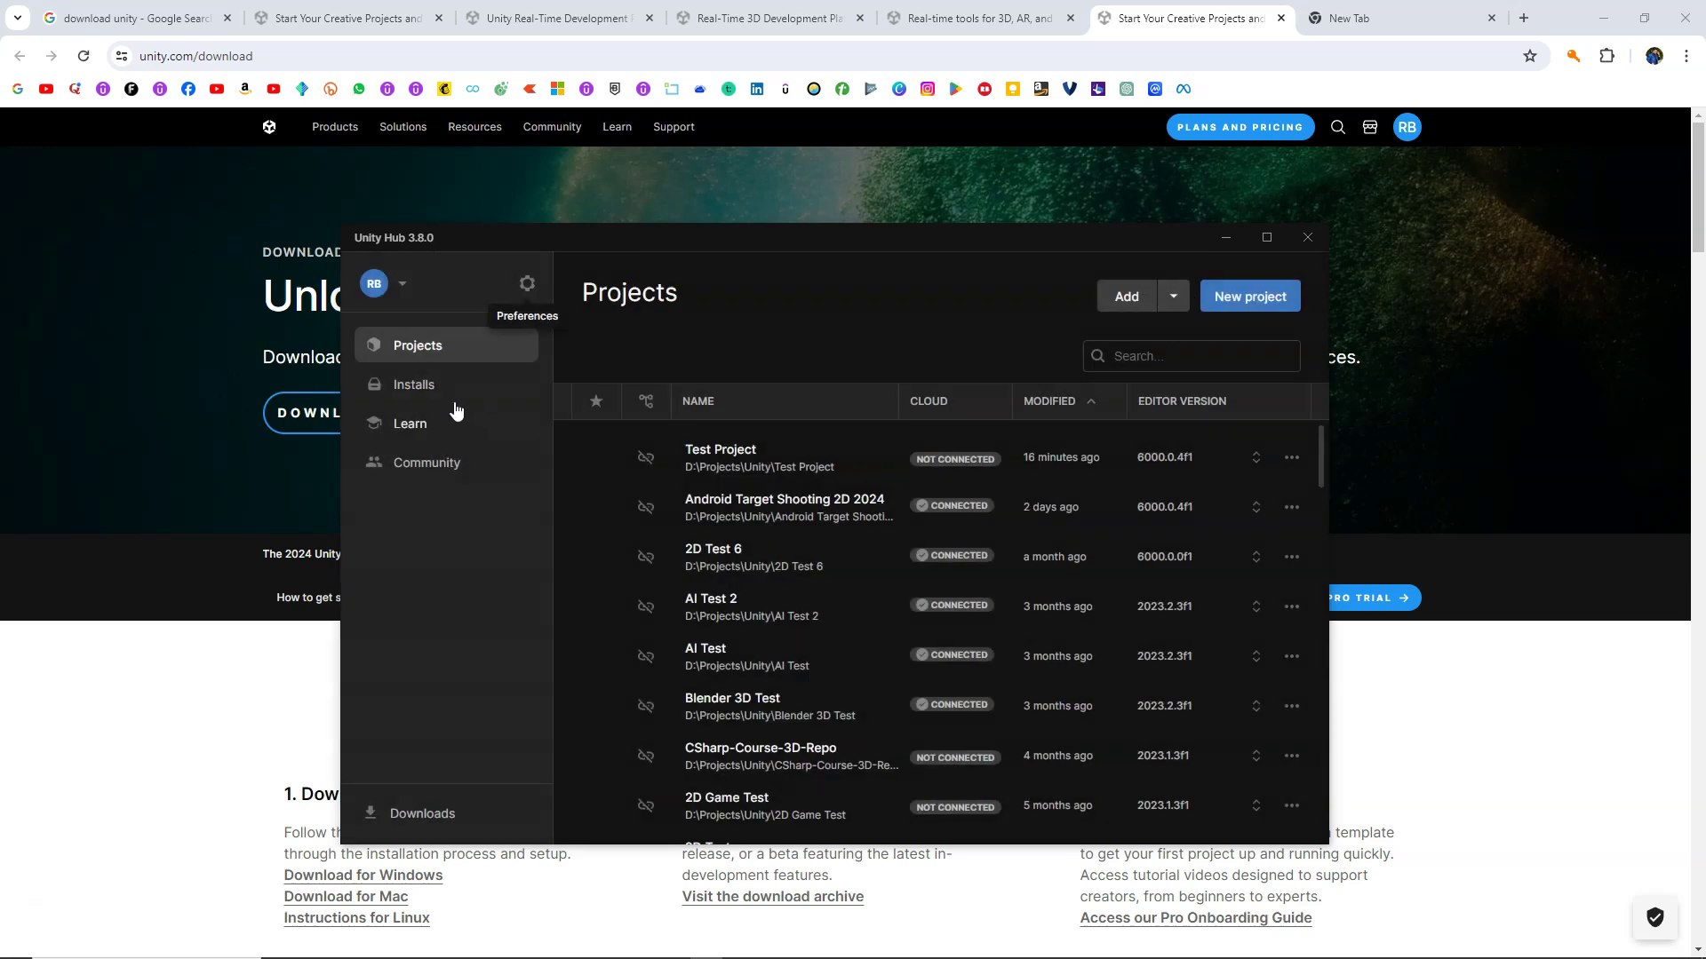
# Review installed editors under All, Official and Pre-release filters, then start Install Editor
pyautogui.click(415, 391)
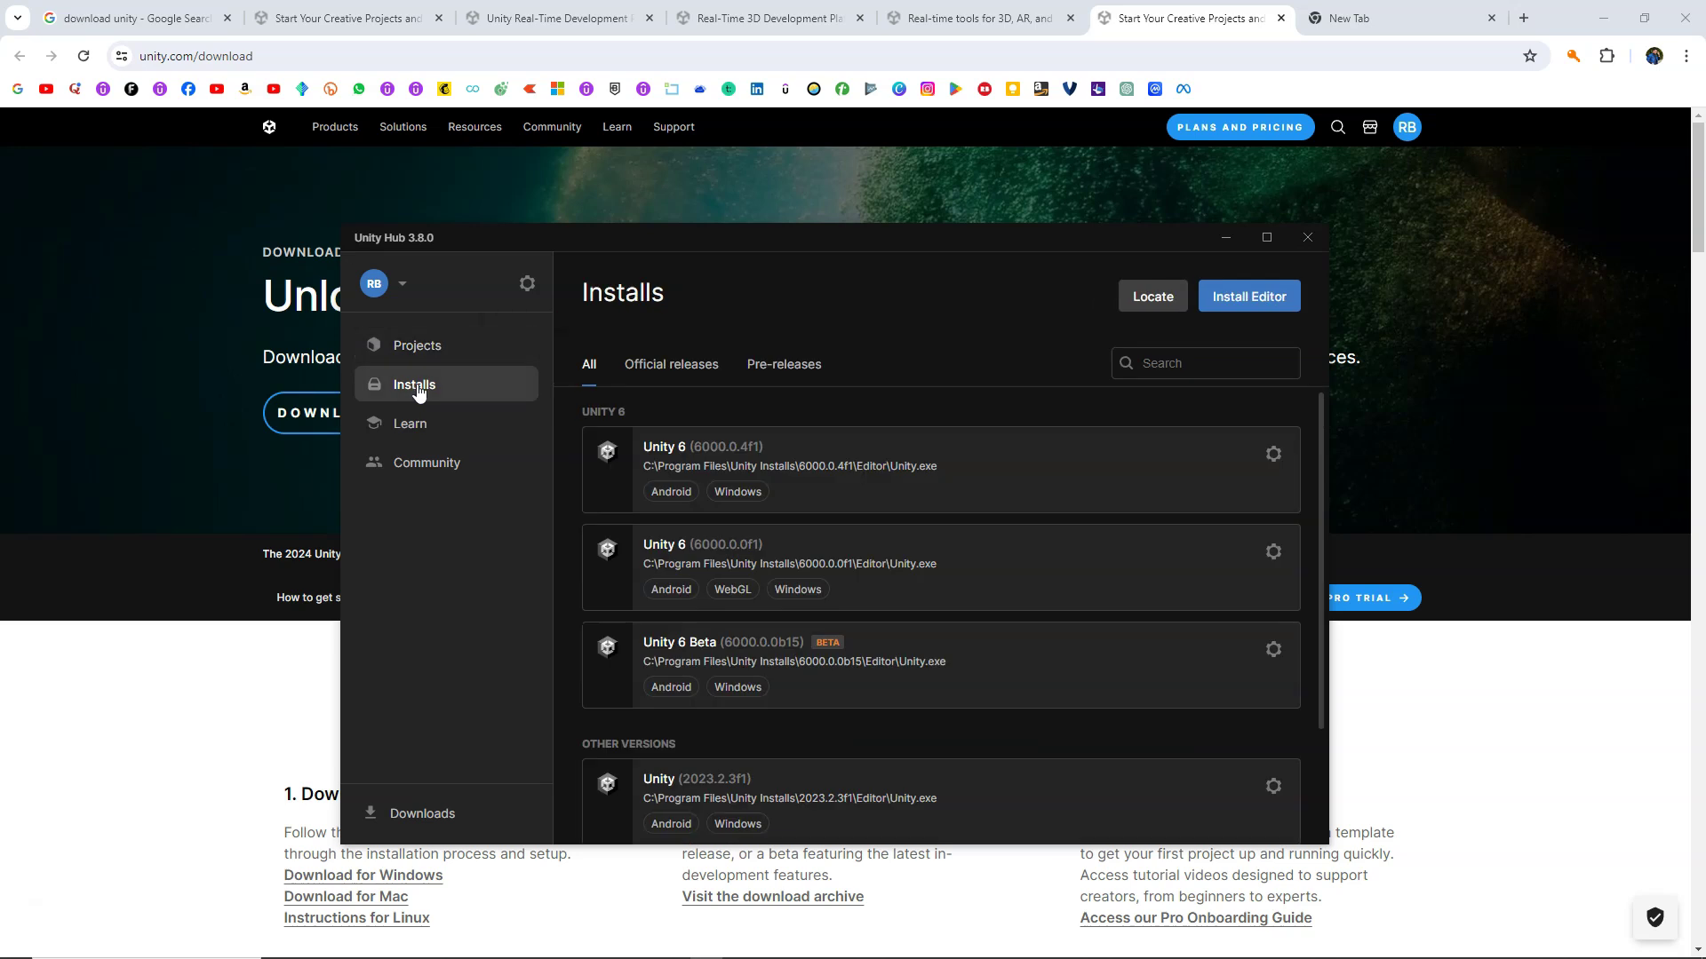
pyautogui.click(689, 369)
pyautogui.click(777, 371)
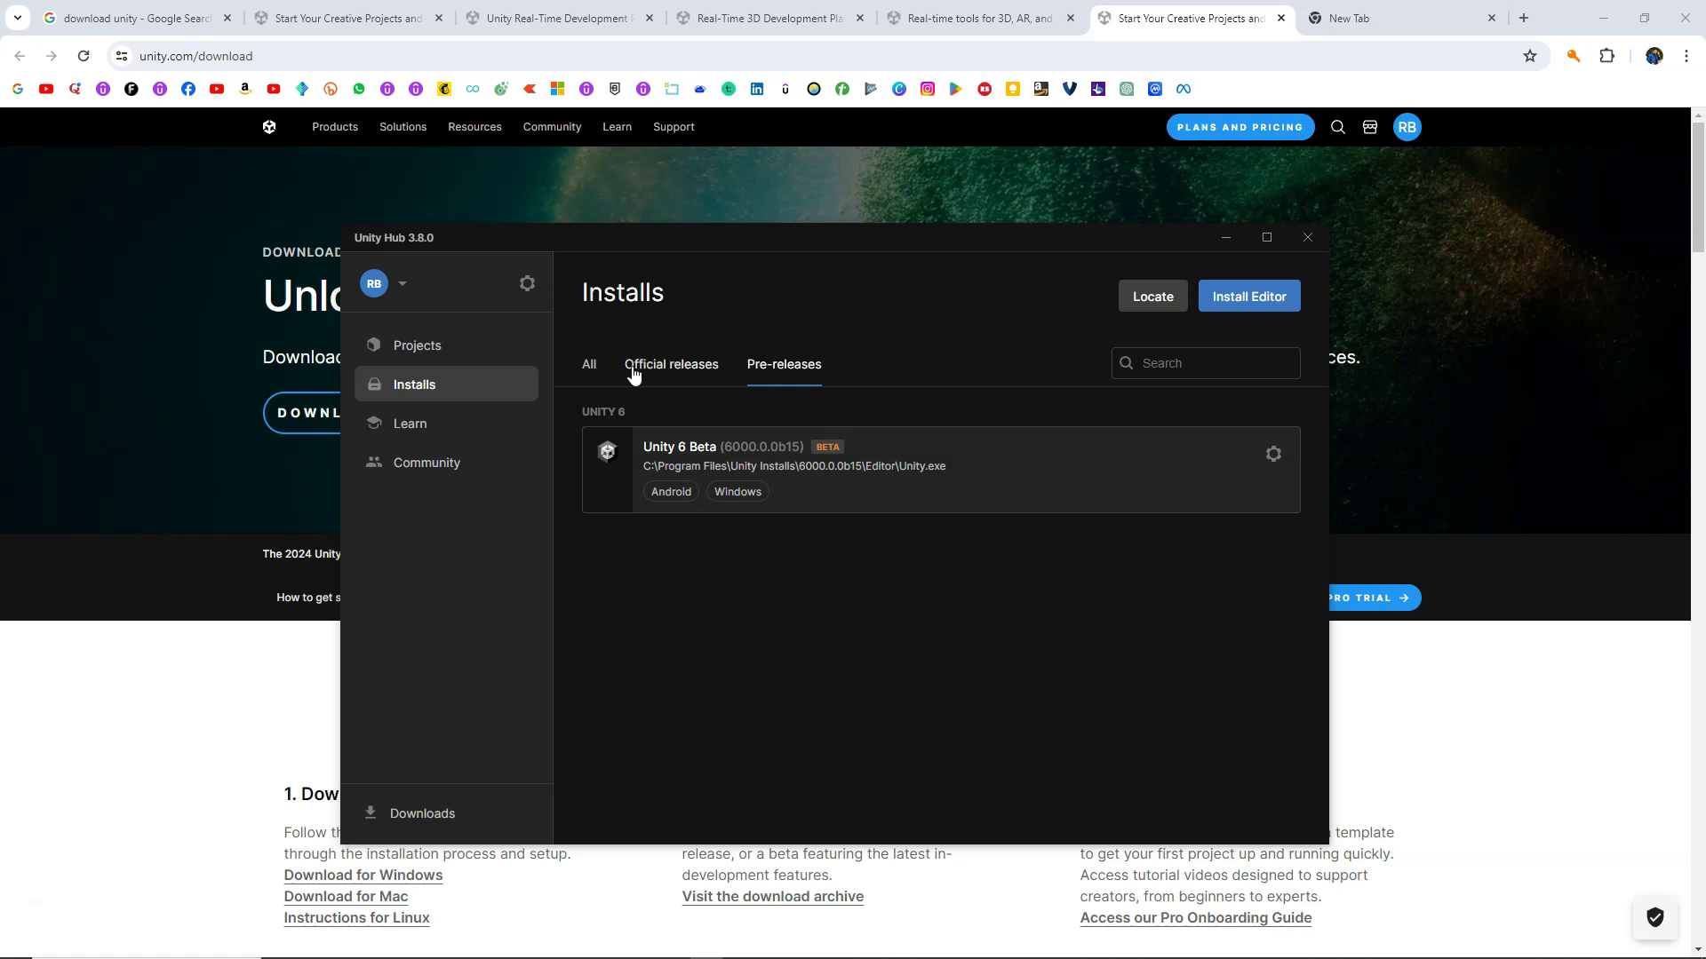
pyautogui.click(590, 372)
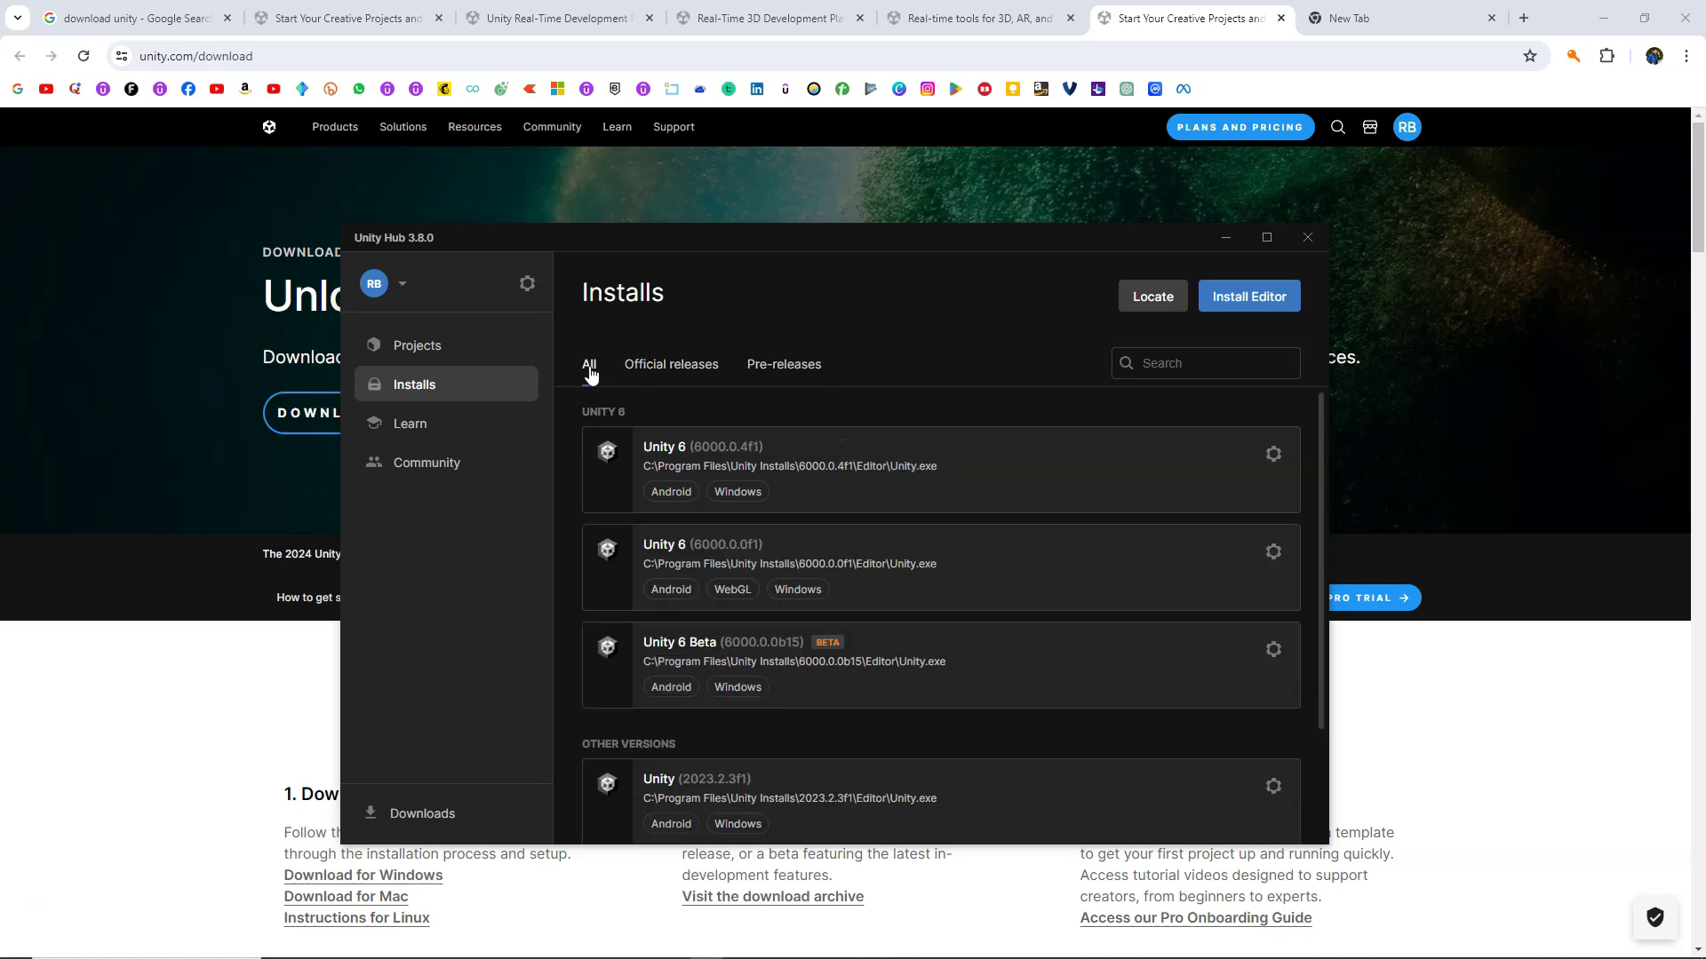
pyautogui.click(1235, 305)
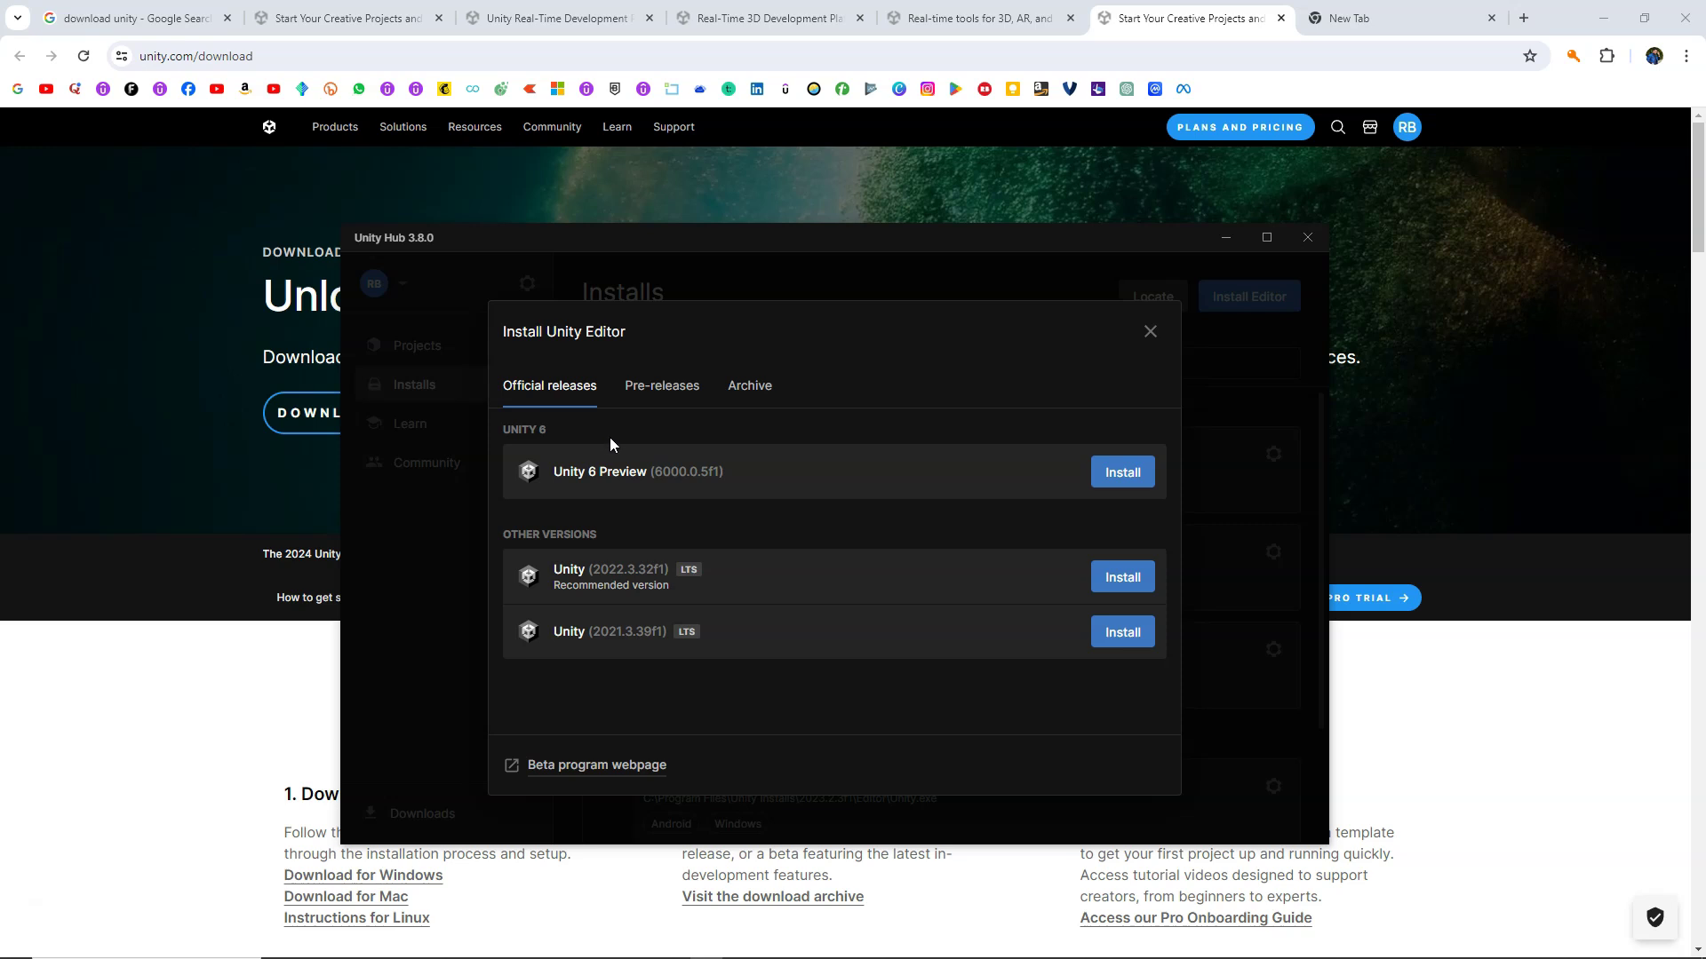
pyautogui.click(662, 387)
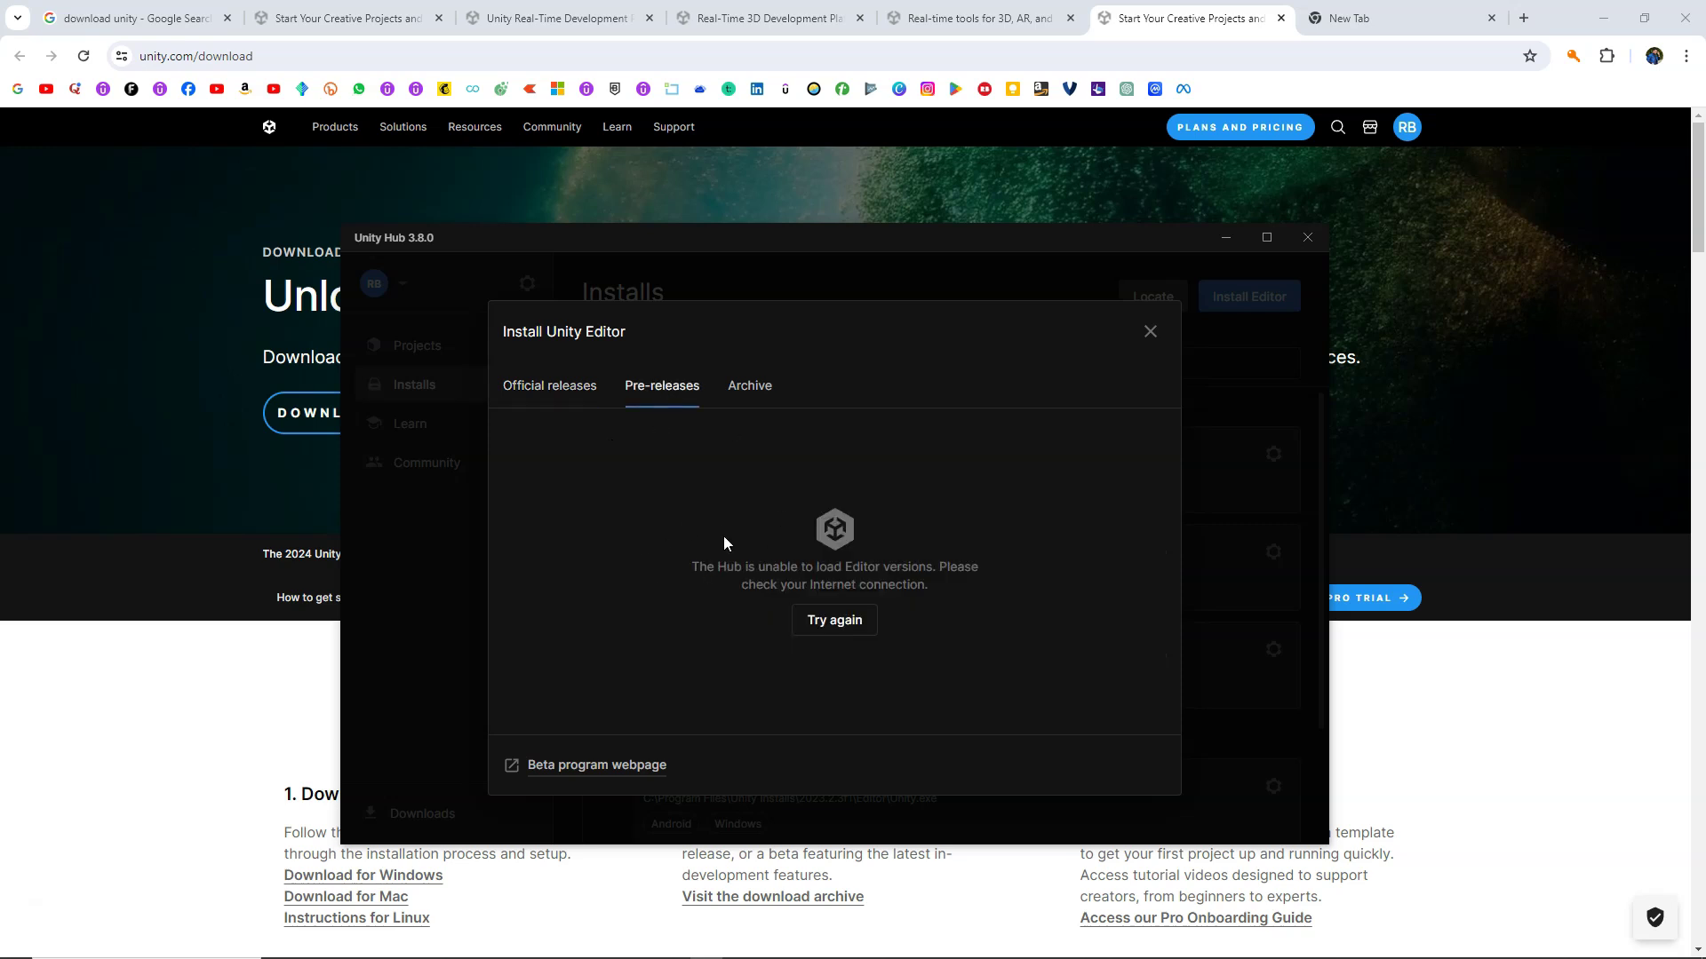
pyautogui.click(756, 402)
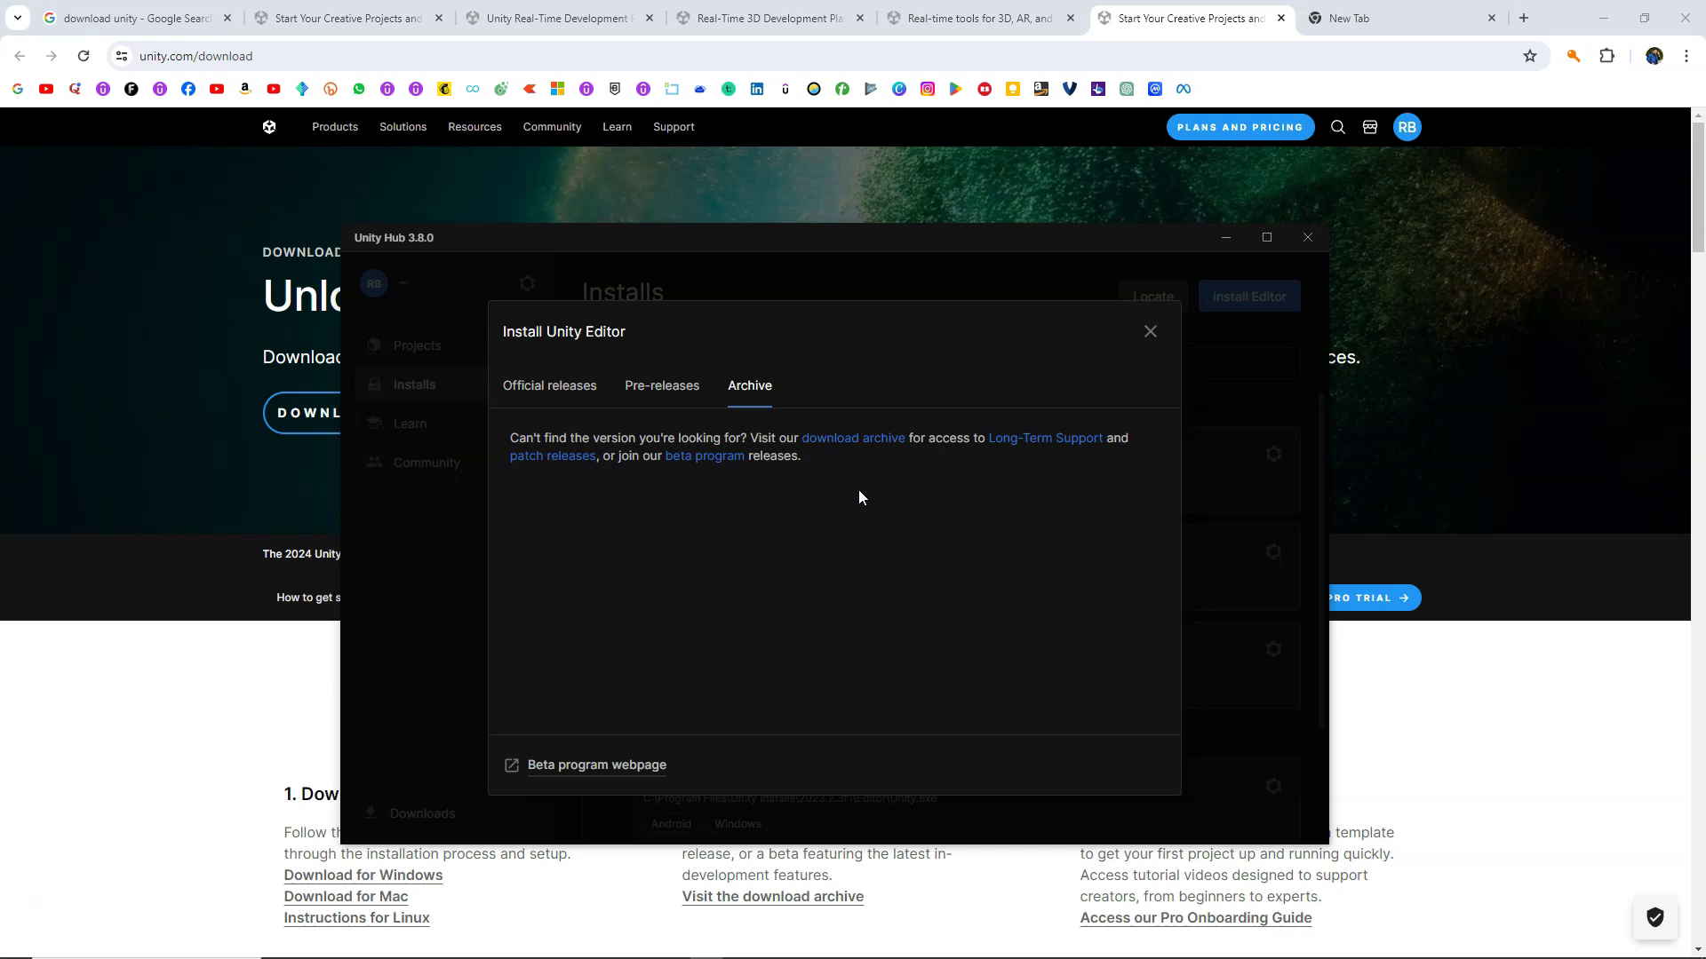
pyautogui.click(578, 400)
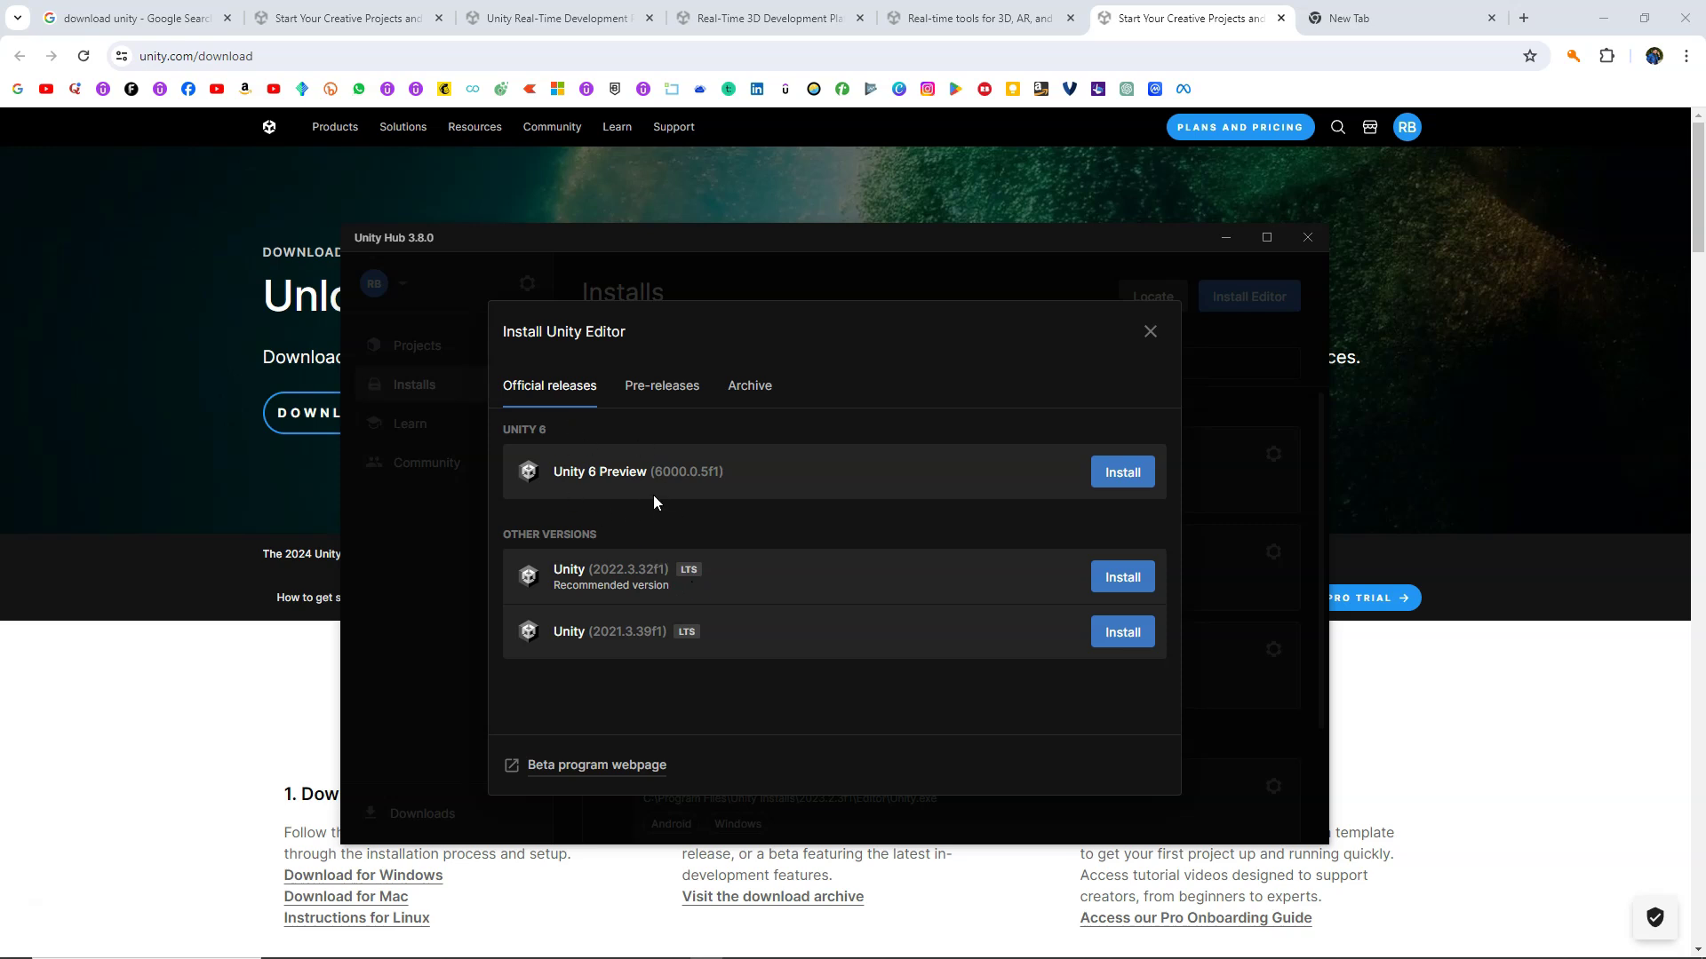
# Start the Unity 6 Preview install with Android Build Support selected
pyautogui.click(1125, 476)
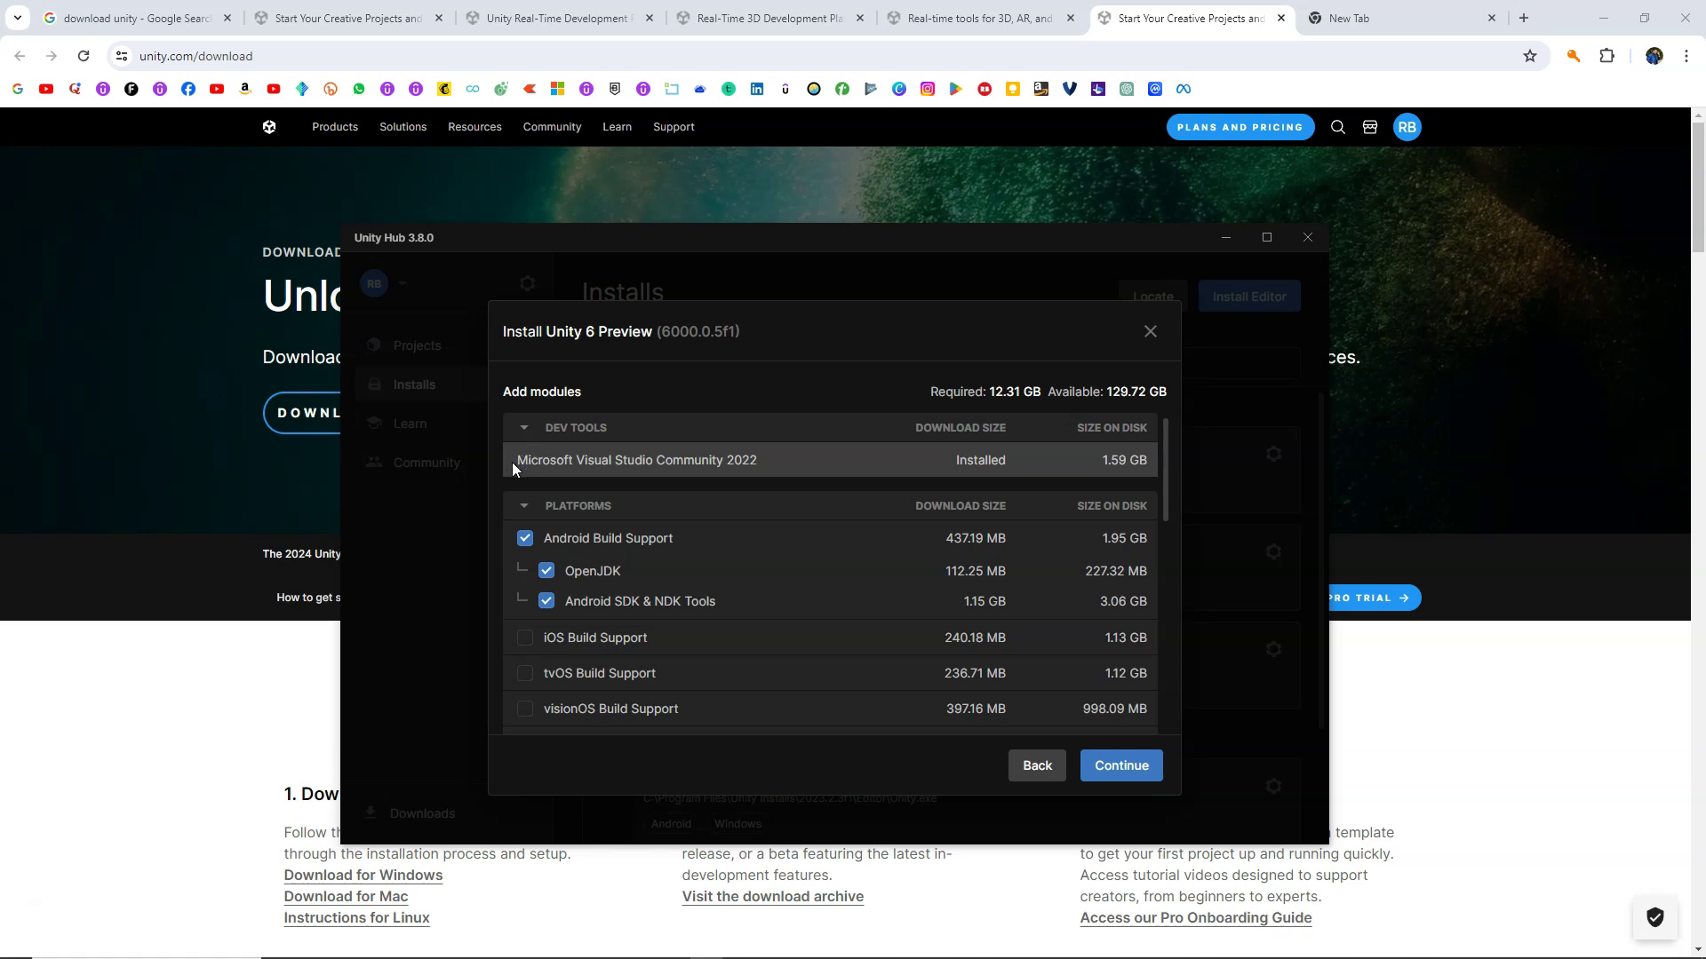
pyautogui.moveTo(1165, 503); pyautogui.dragTo(1162, 515)
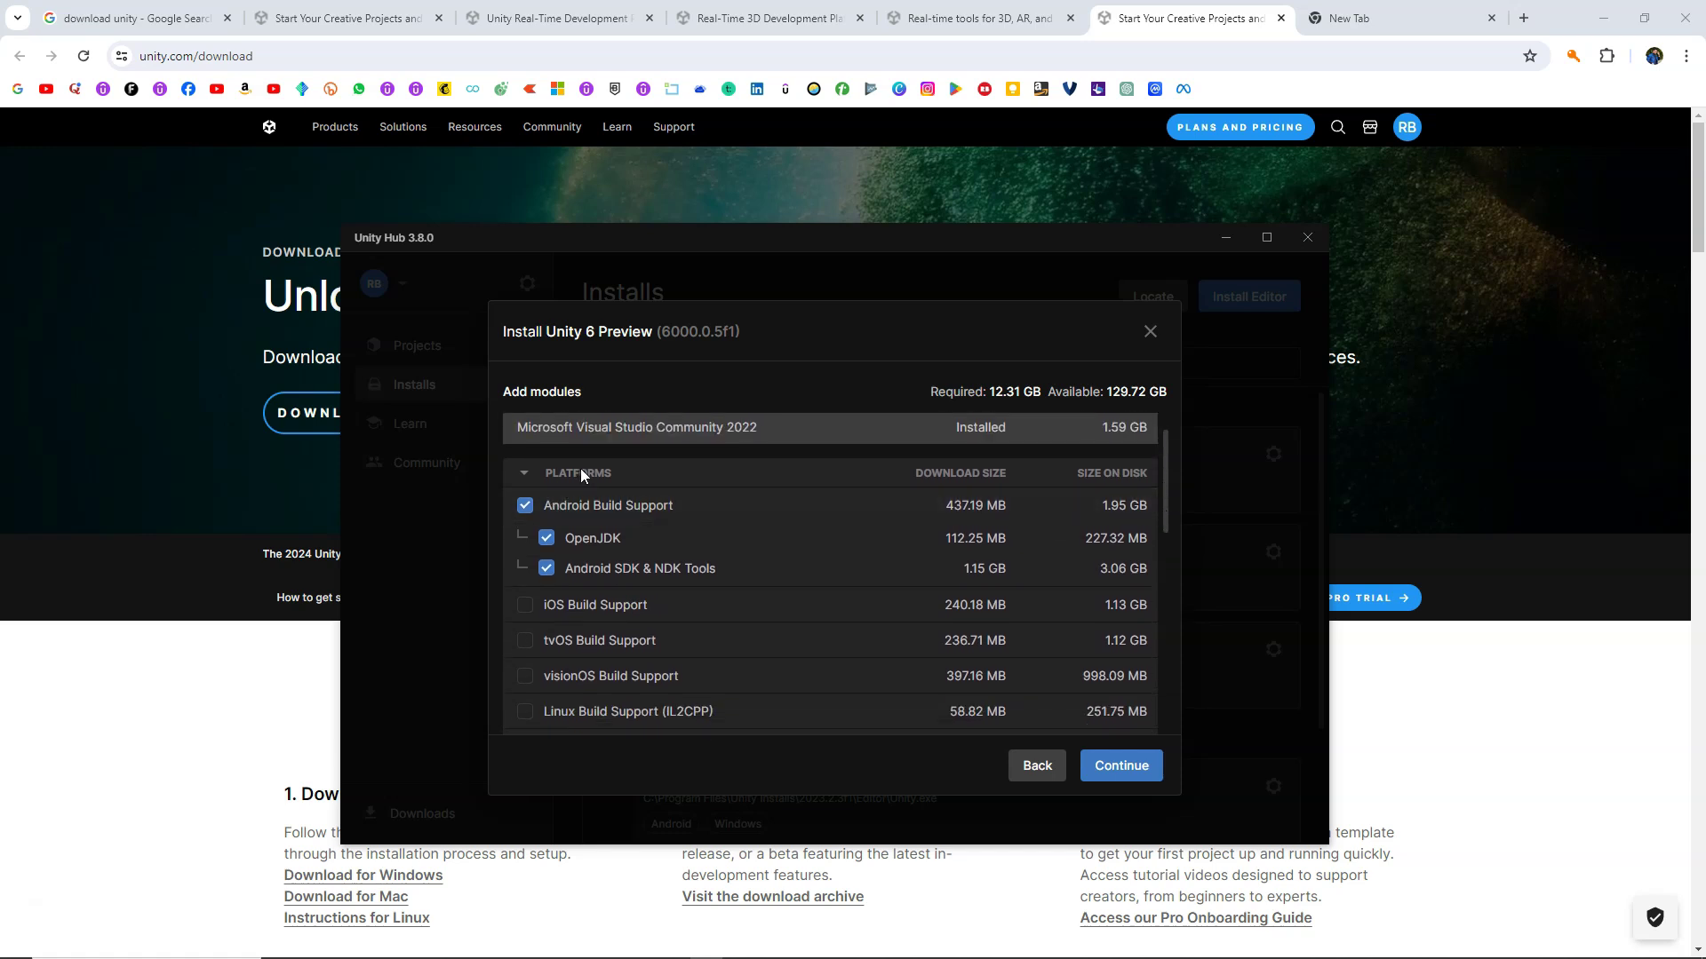
pyautogui.click(525, 505)
pyautogui.click(525, 506)
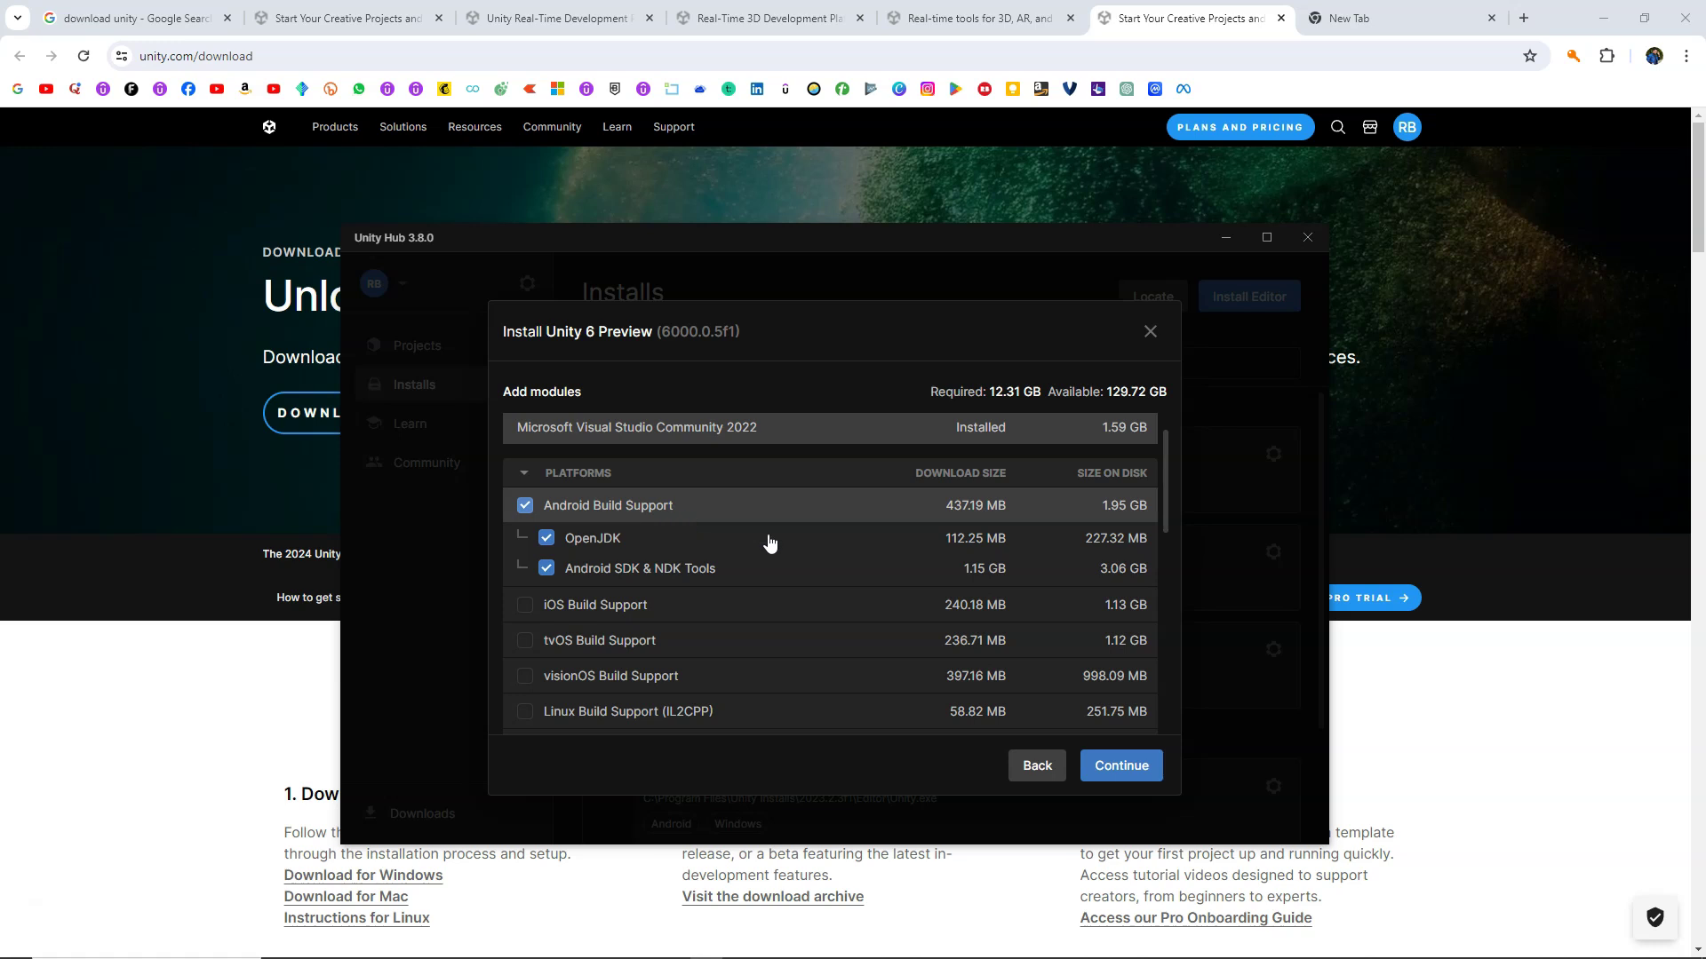
# Leave iOS and WebGL Build Support unchecked and continue with only the Android modules
pyautogui.moveTo(1164, 511); pyautogui.dragTo(1164, 531)
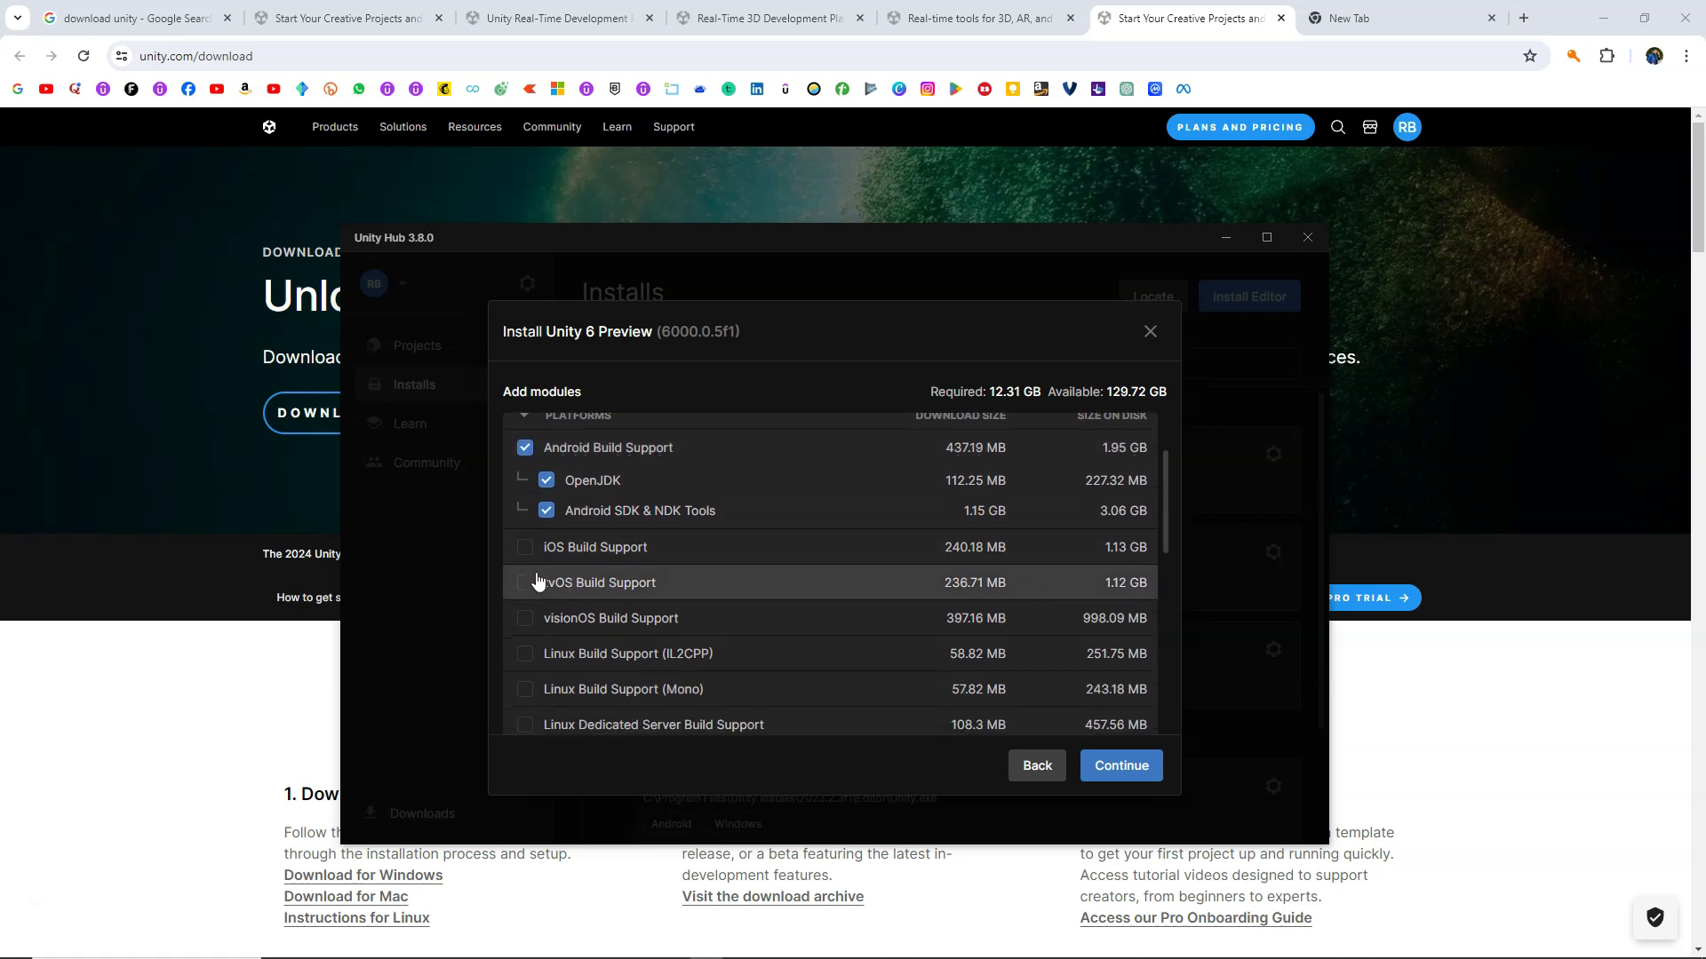
pyautogui.click(526, 550)
pyautogui.click(526, 549)
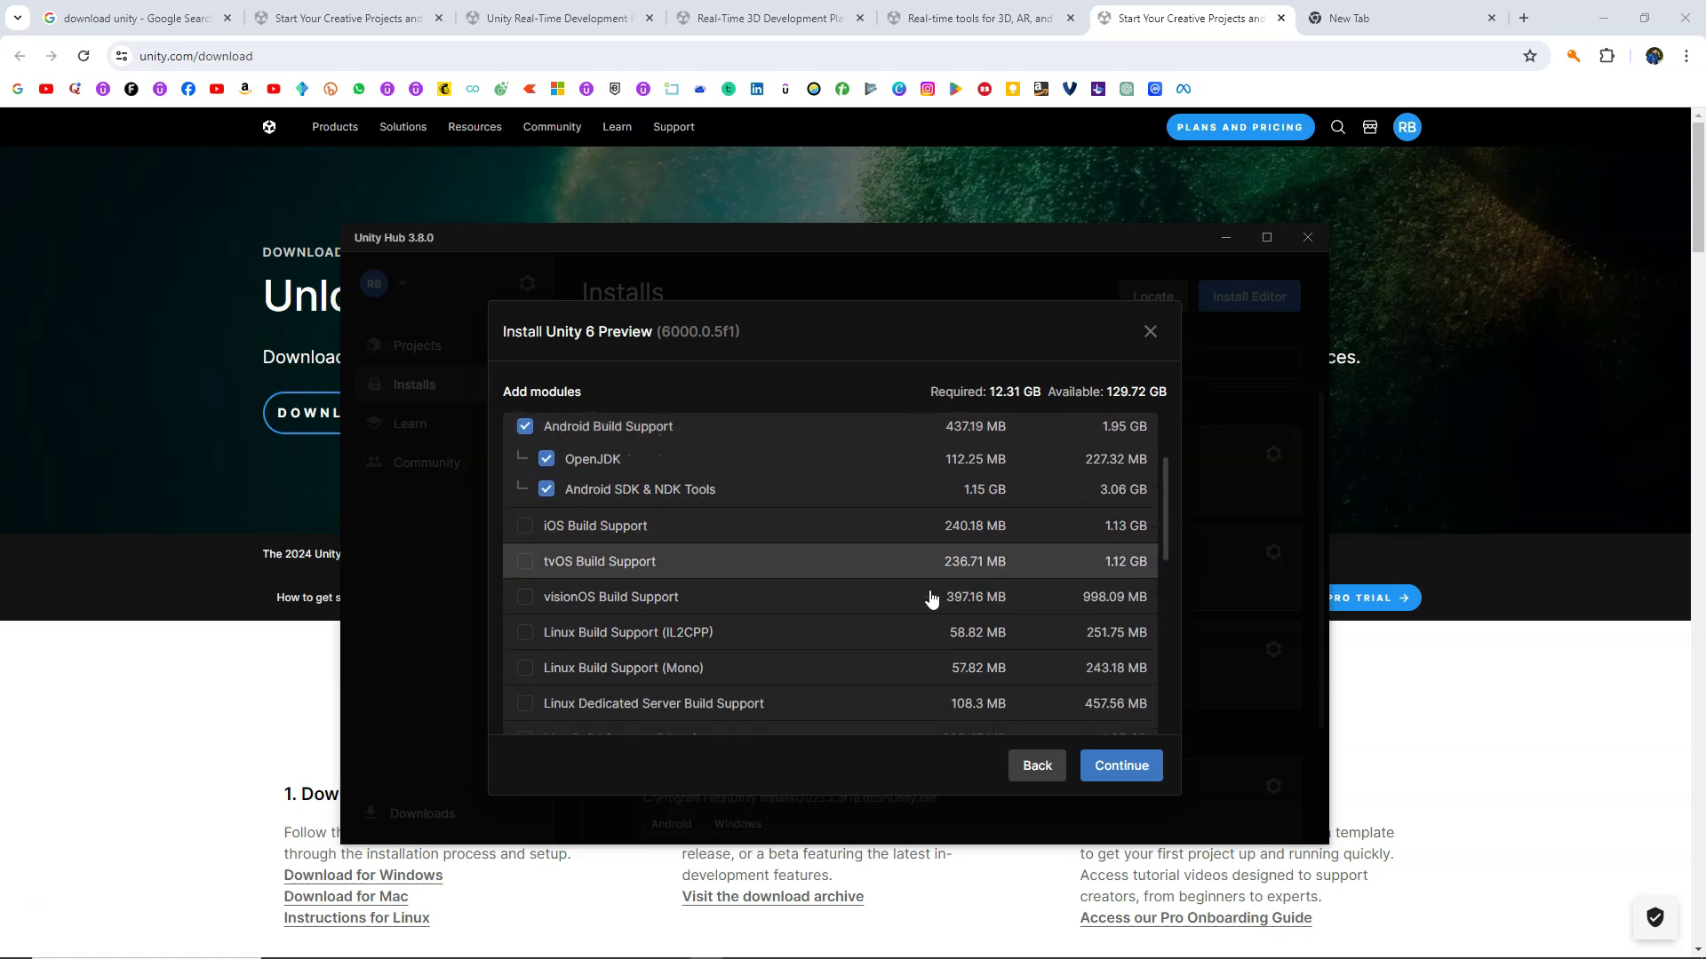
pyautogui.scroll(-2, 893, 600)
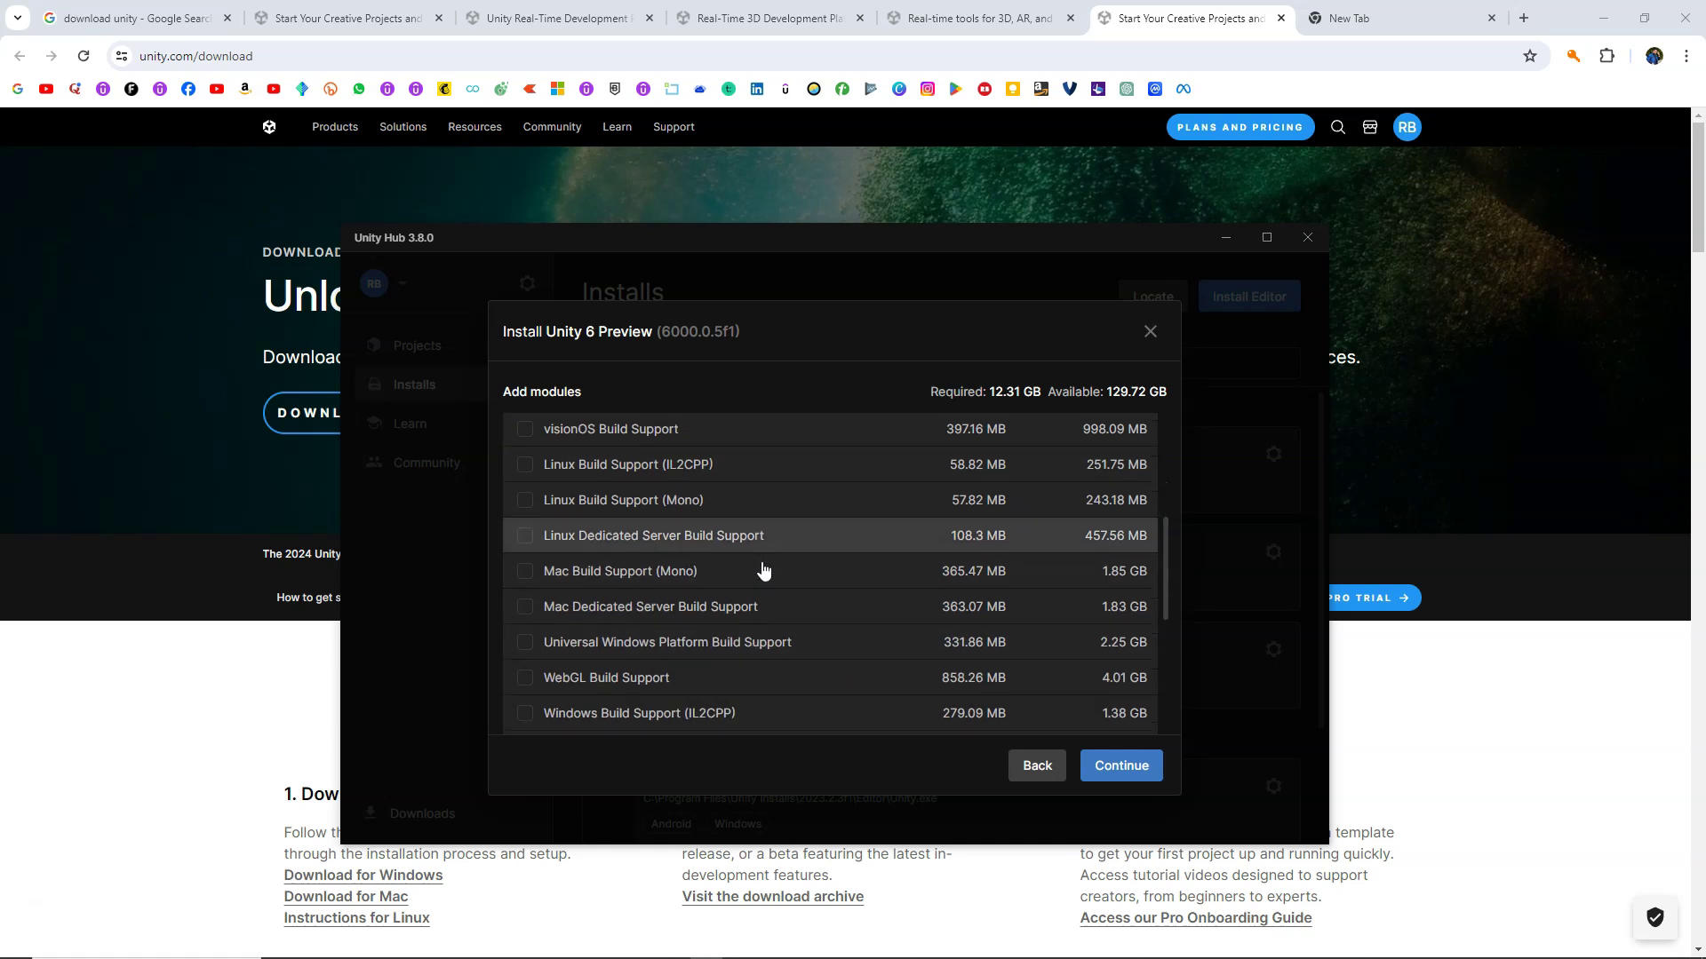
pyautogui.scroll(-1, 759, 573)
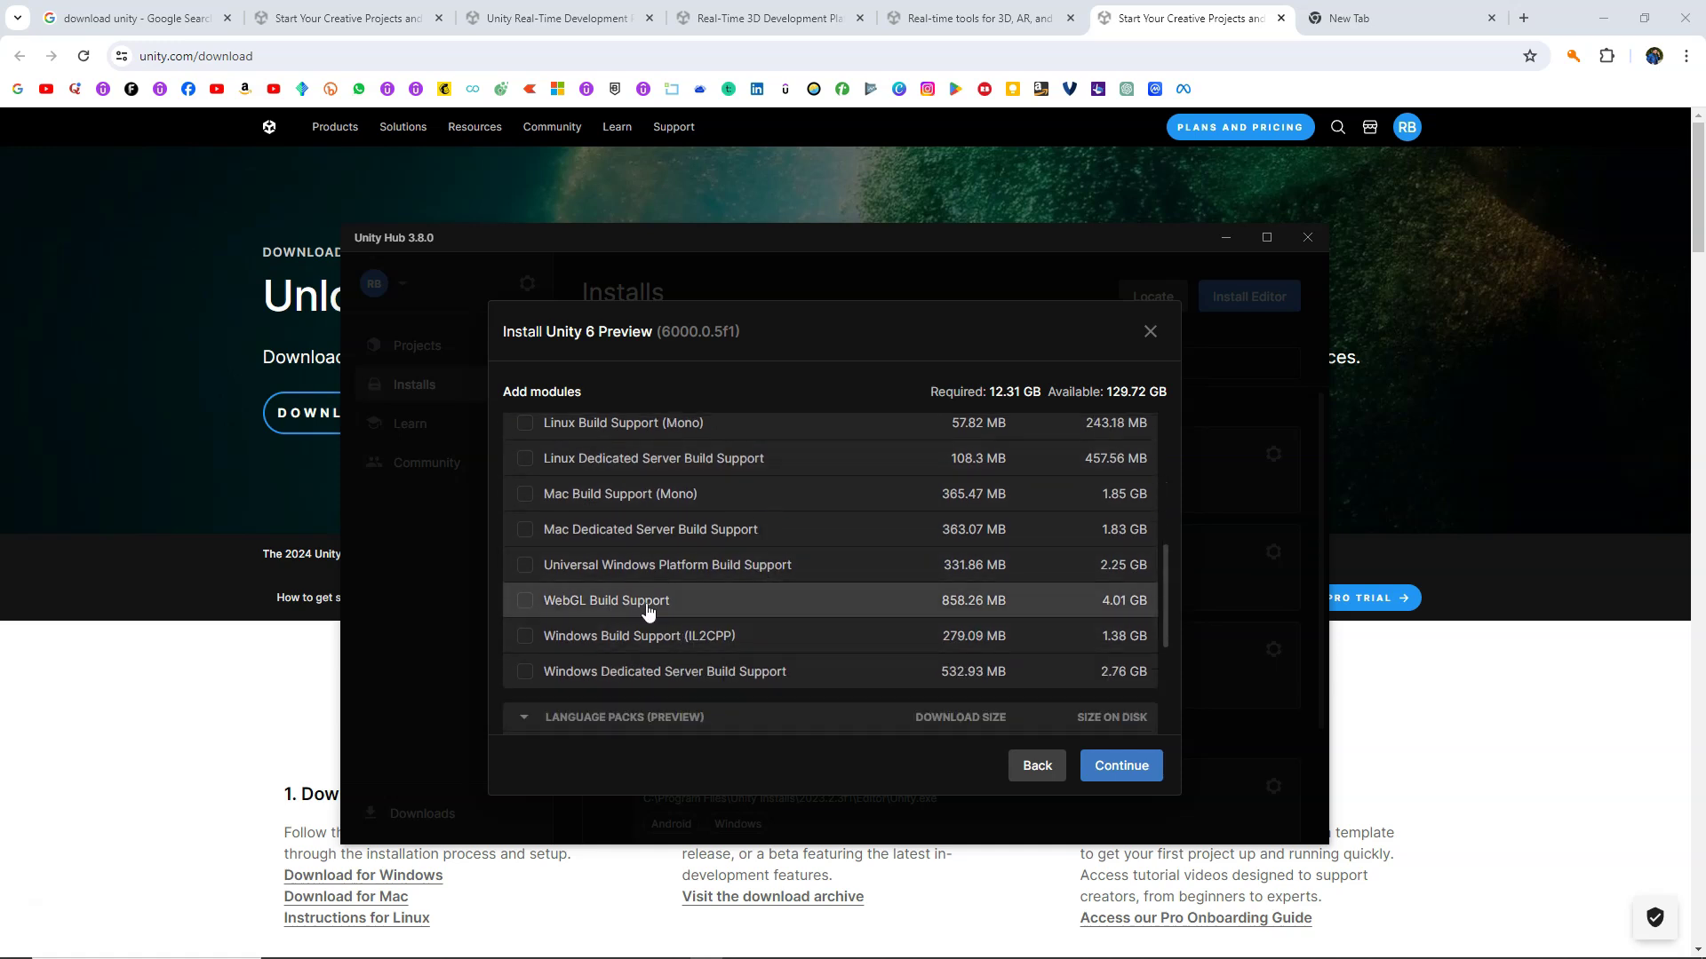
pyautogui.click(525, 602)
pyautogui.click(525, 601)
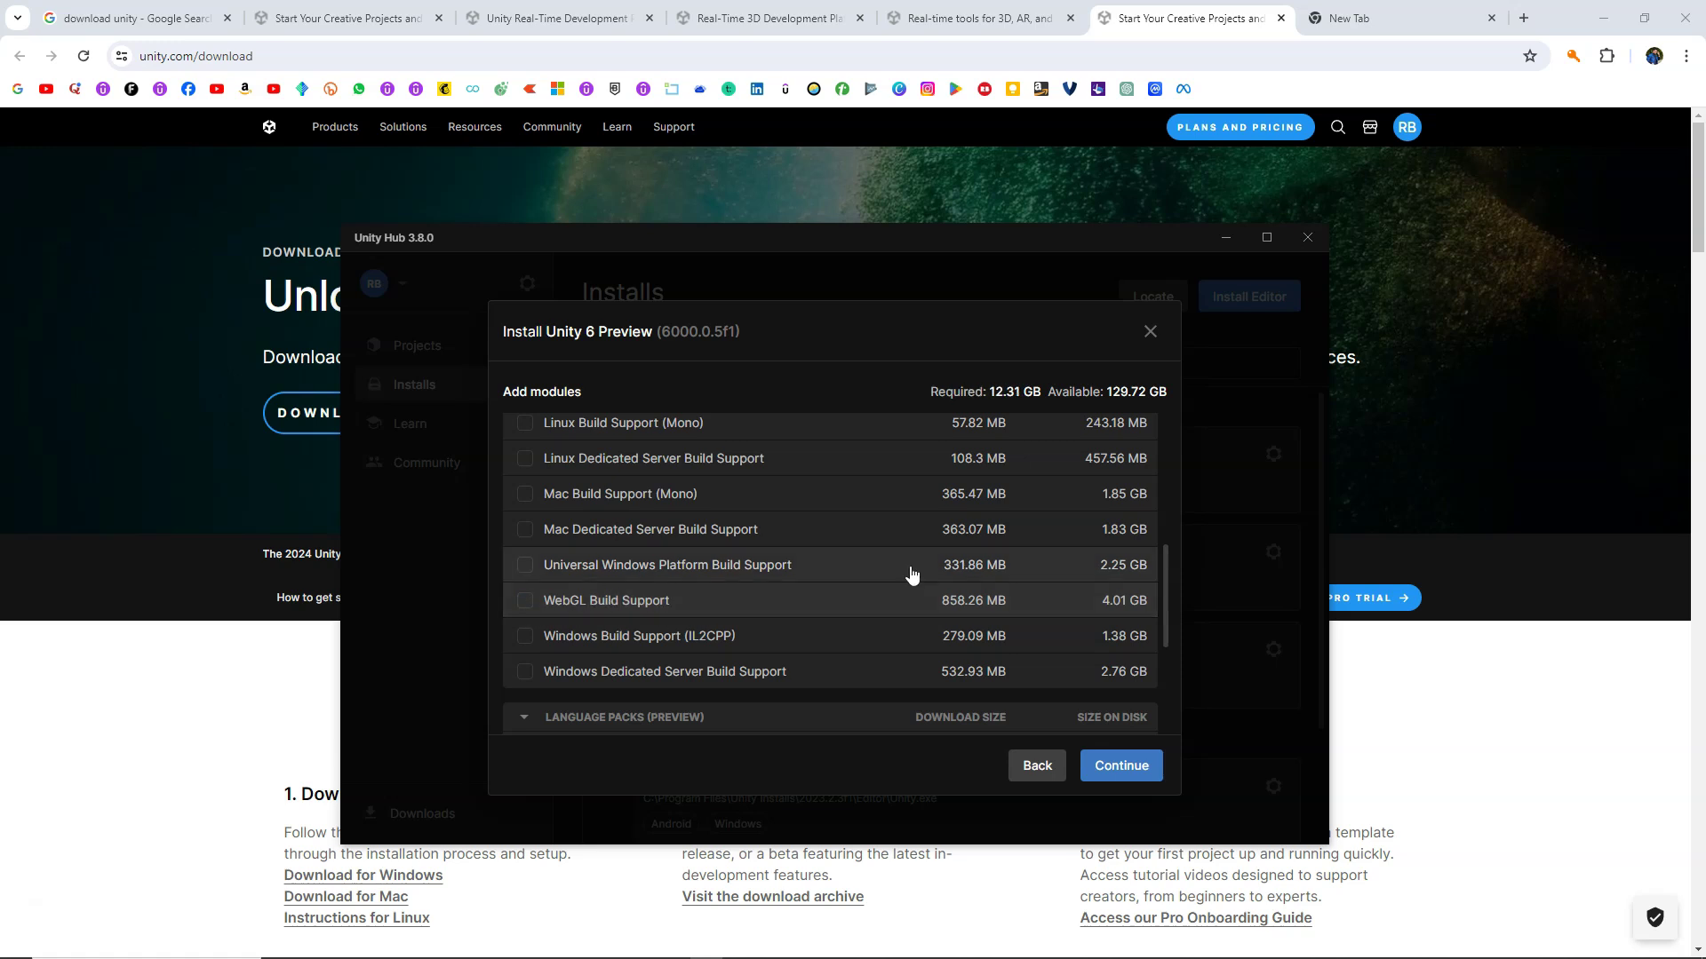
pyautogui.scroll(-5, 937, 604)
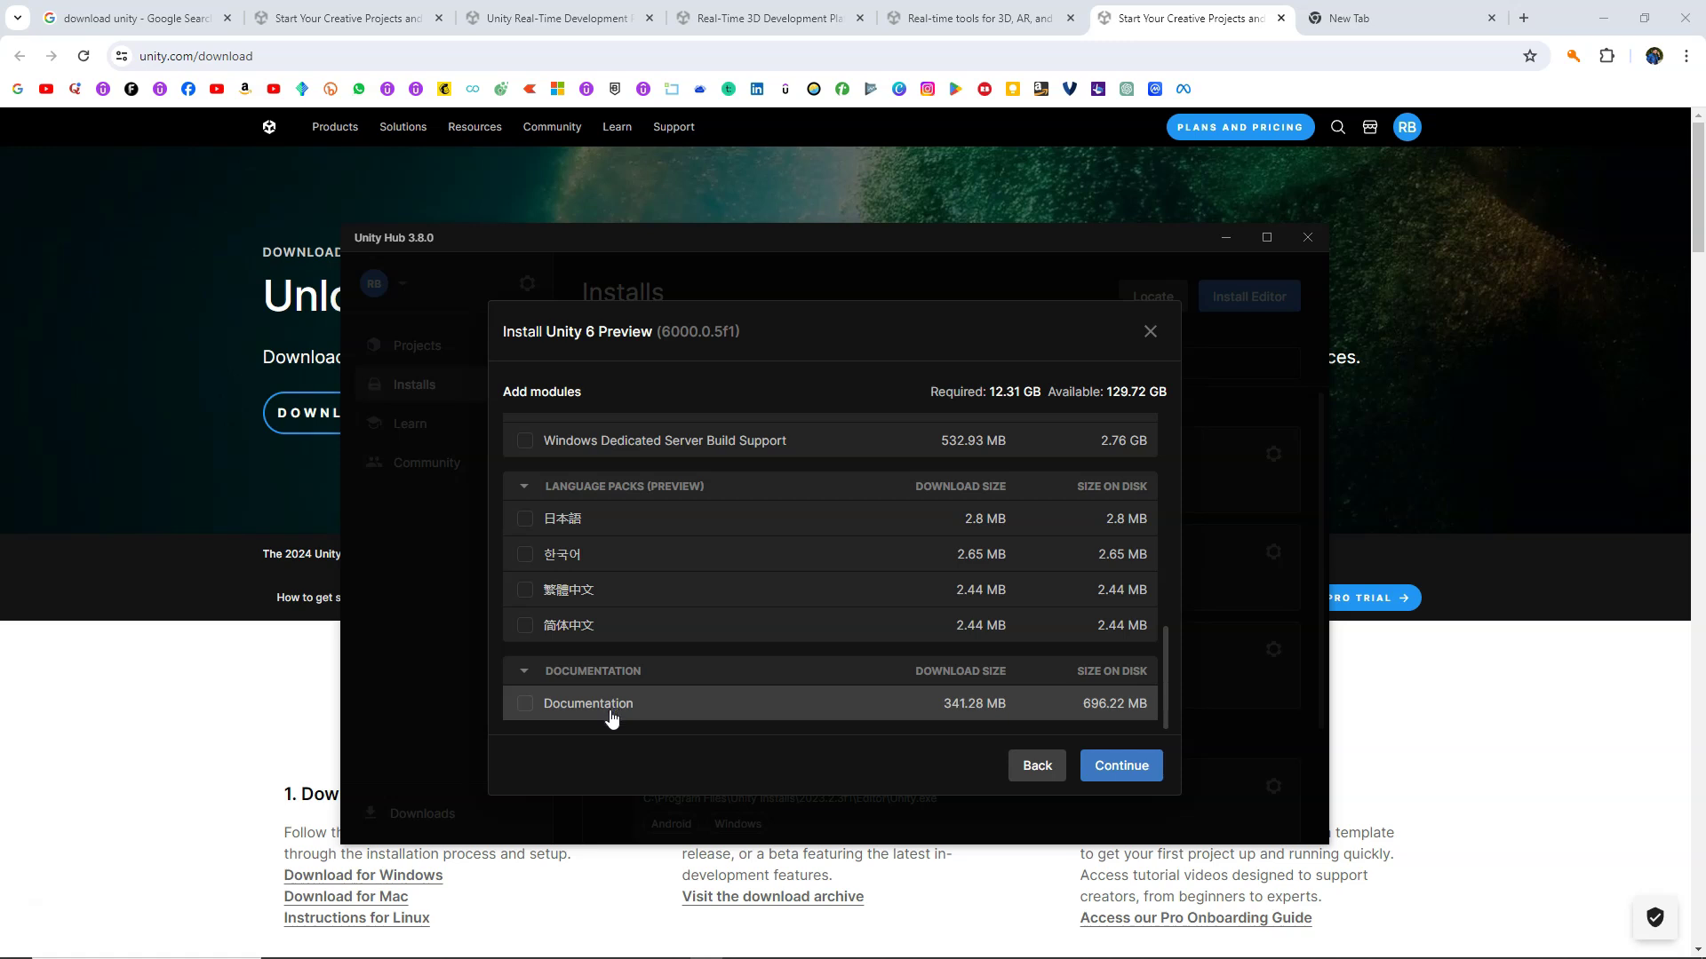
pyautogui.scroll(10, 860, 680)
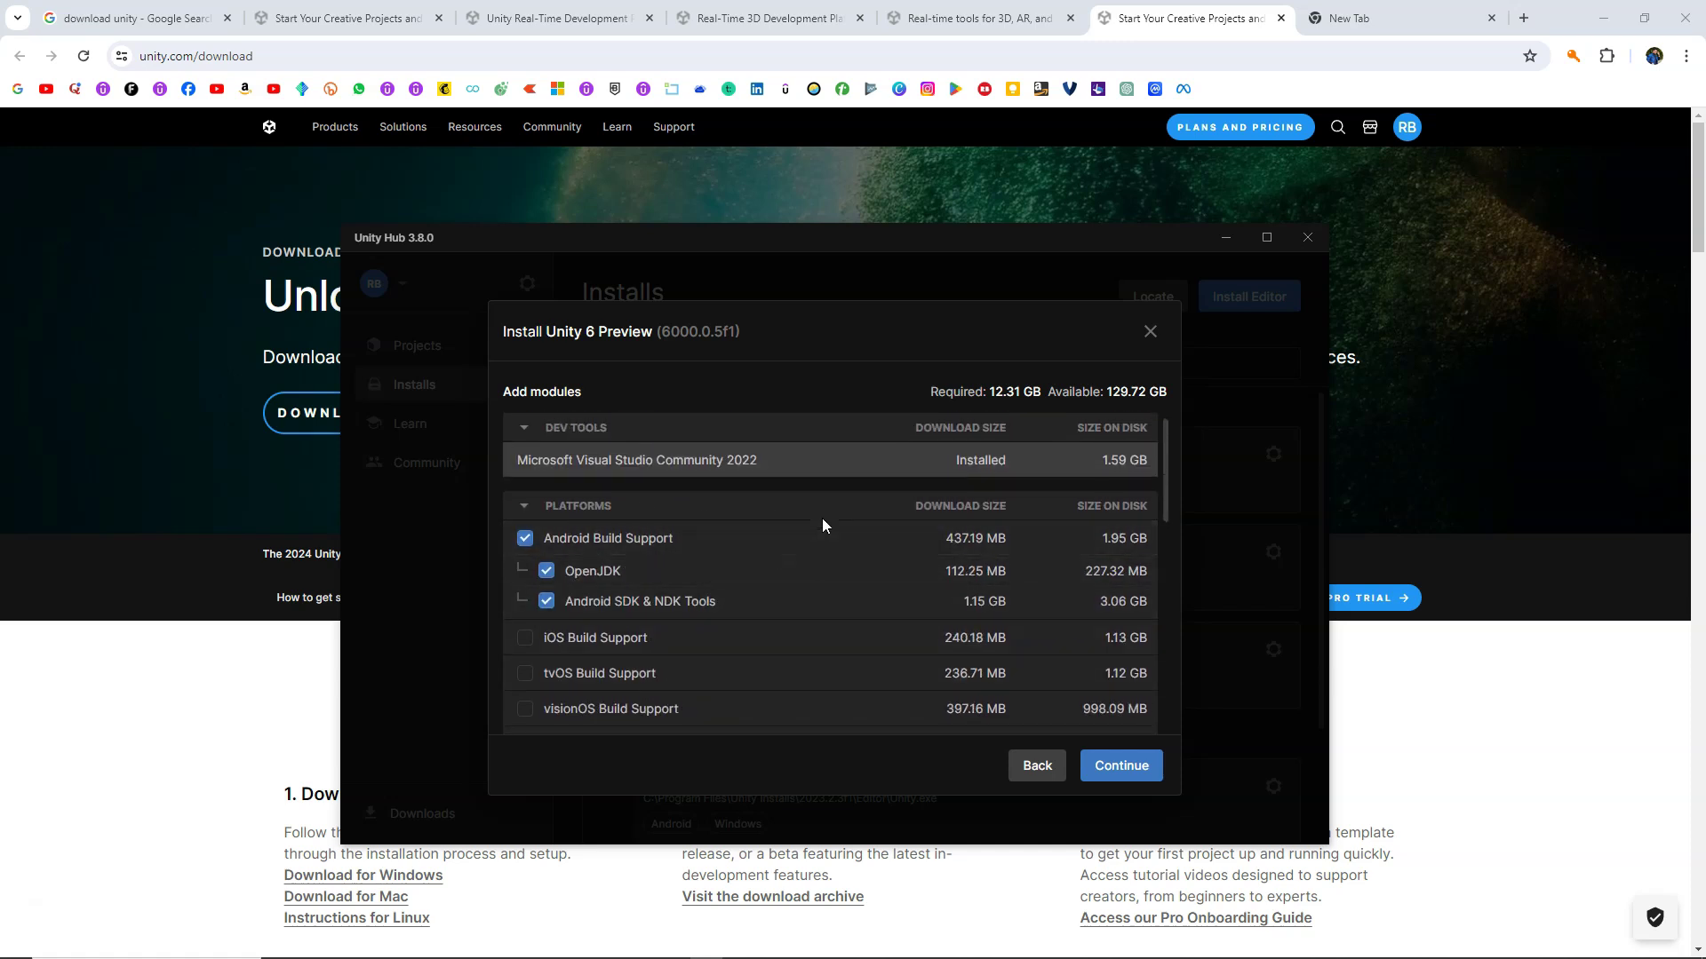
pyautogui.click(1144, 769)
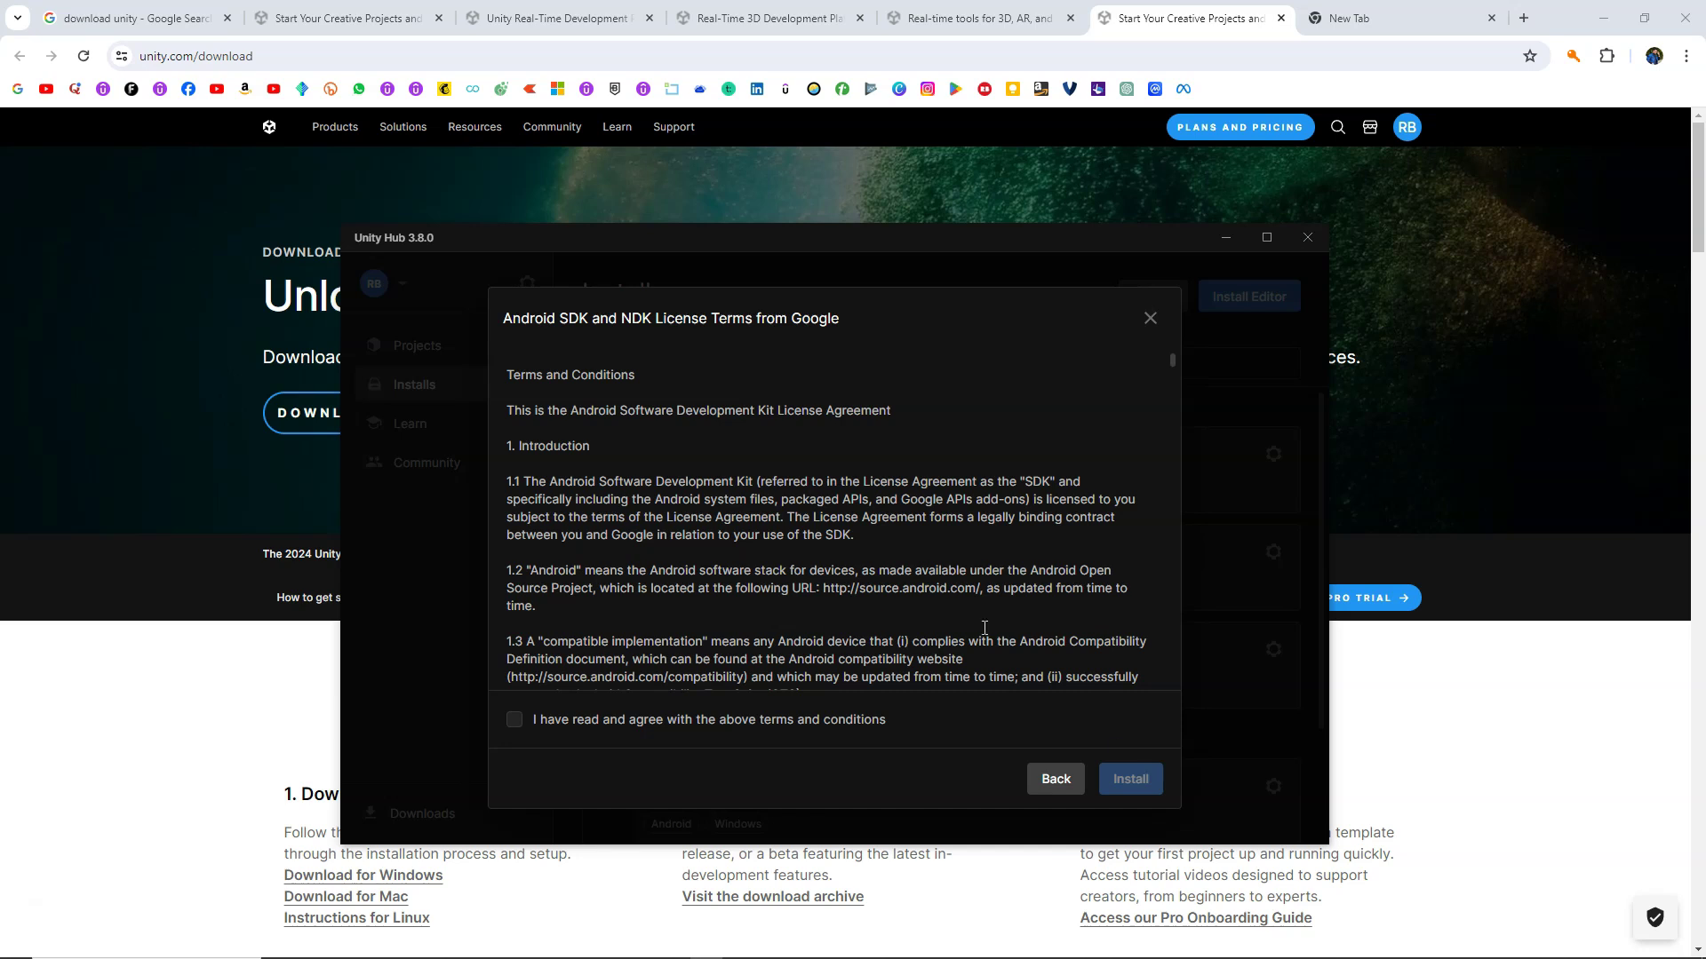
# Accept the Android SDK and NDK terms, then close the license dialog
pyautogui.click(514, 720)
pyautogui.scroll(-3, 853, 444)
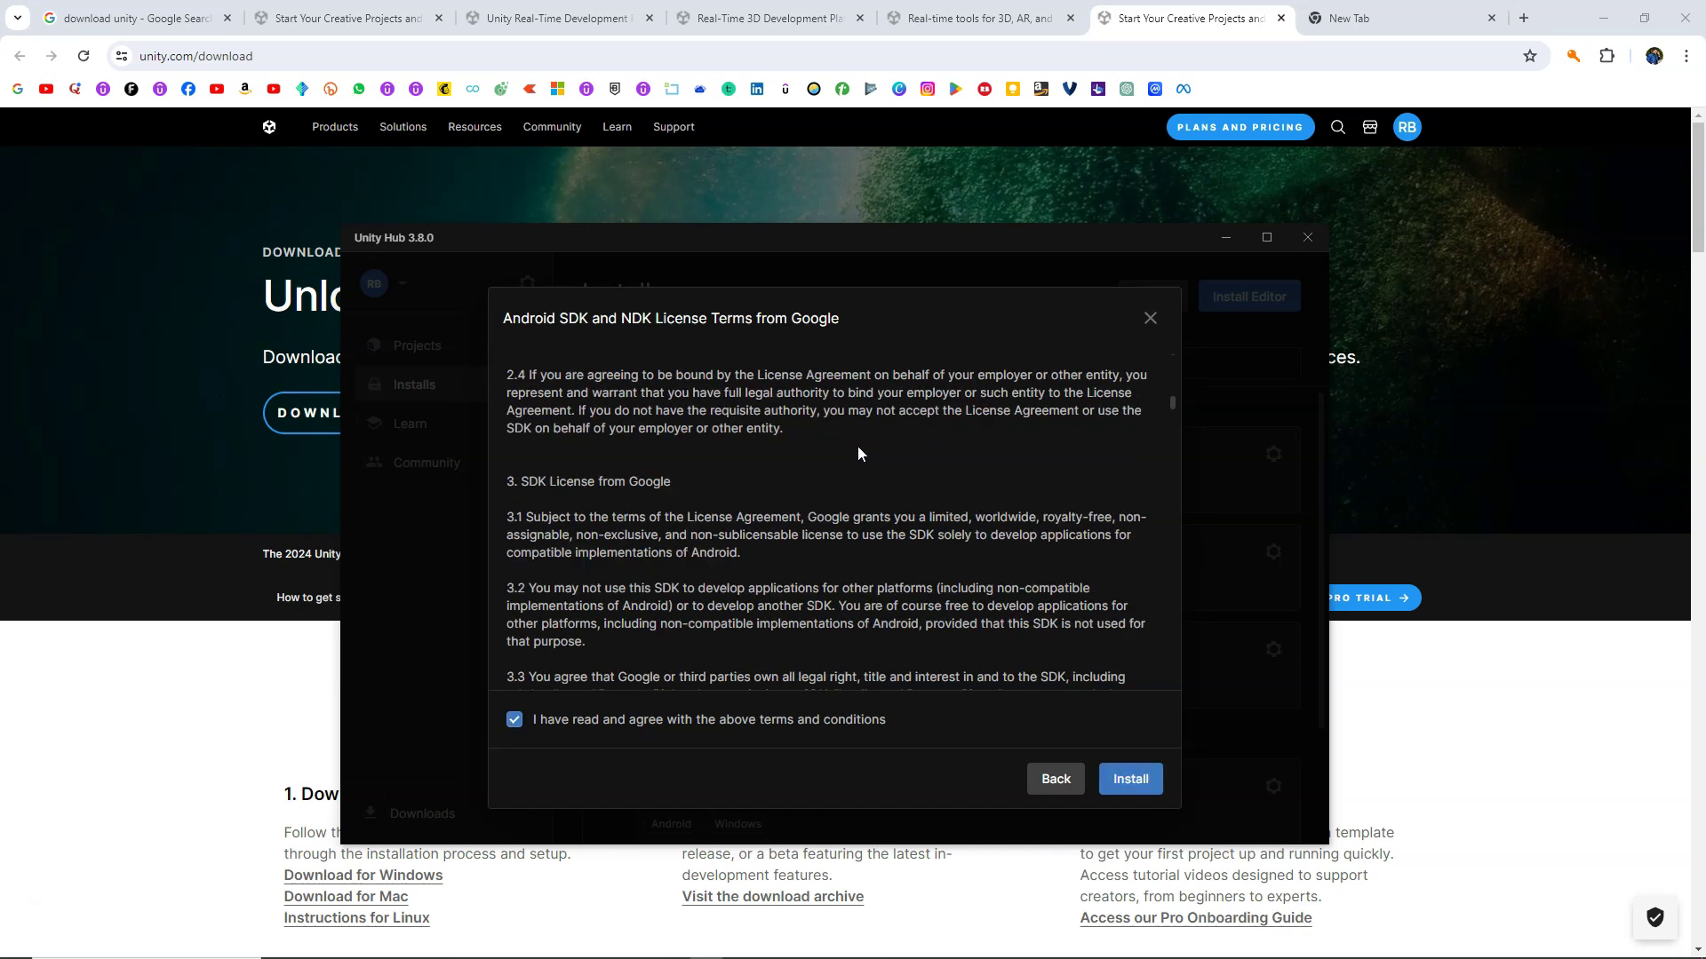
pyautogui.scroll(5, 858, 454)
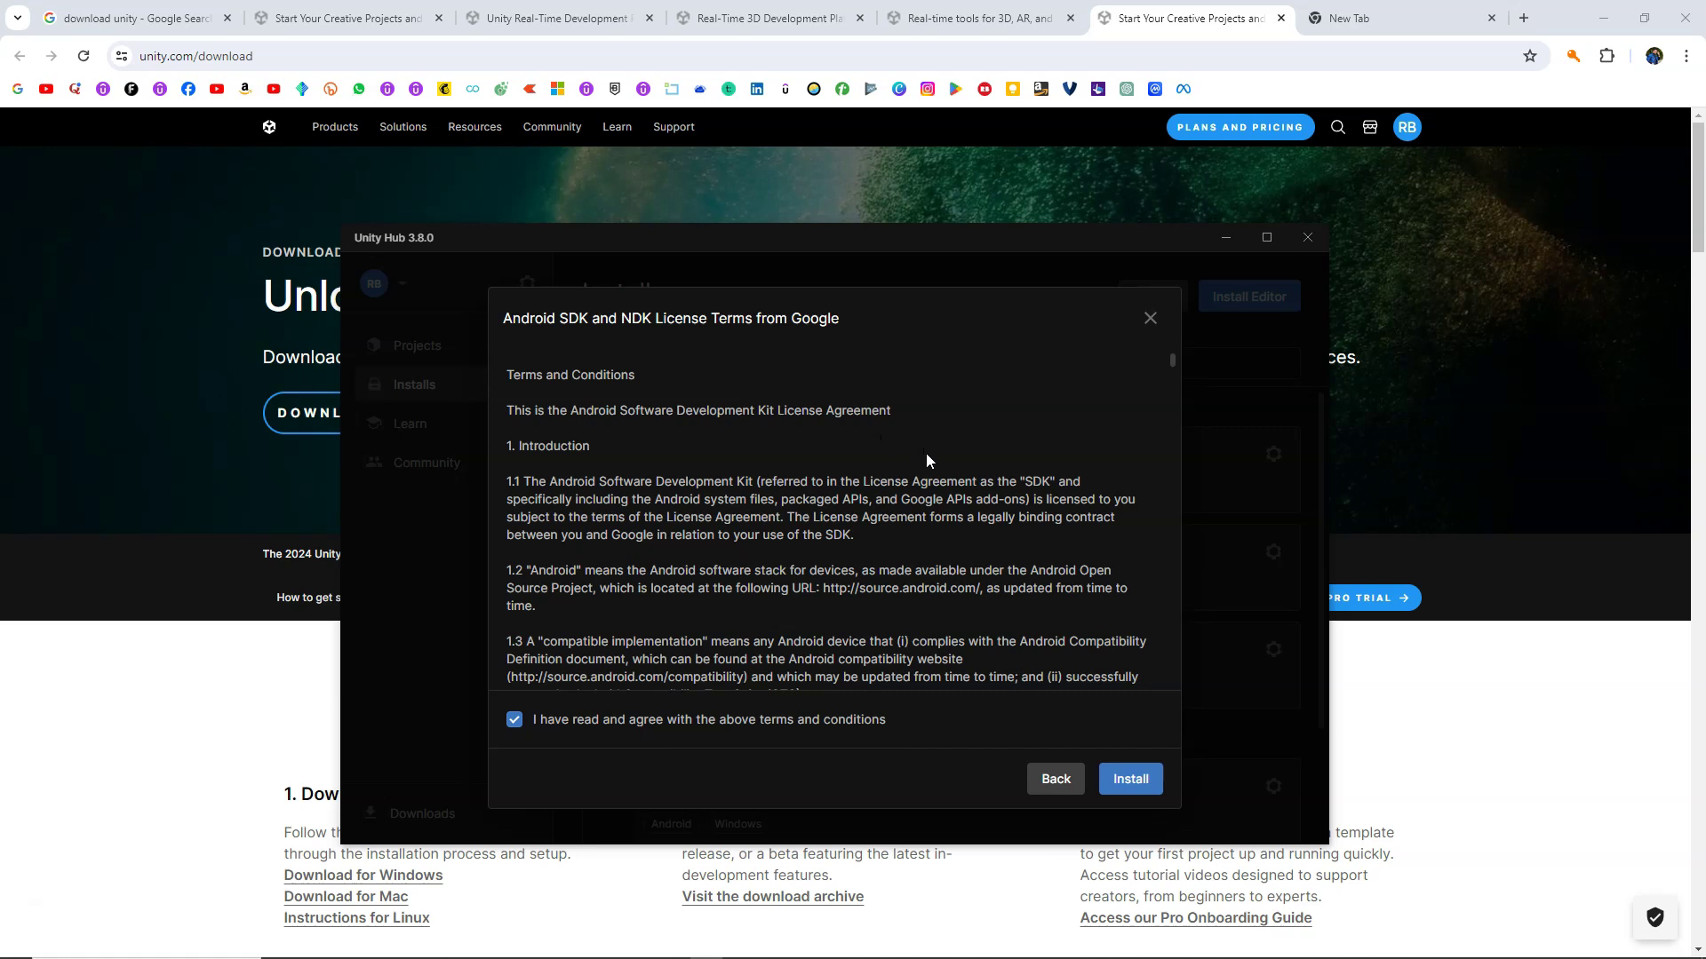
pyautogui.click(1147, 320)
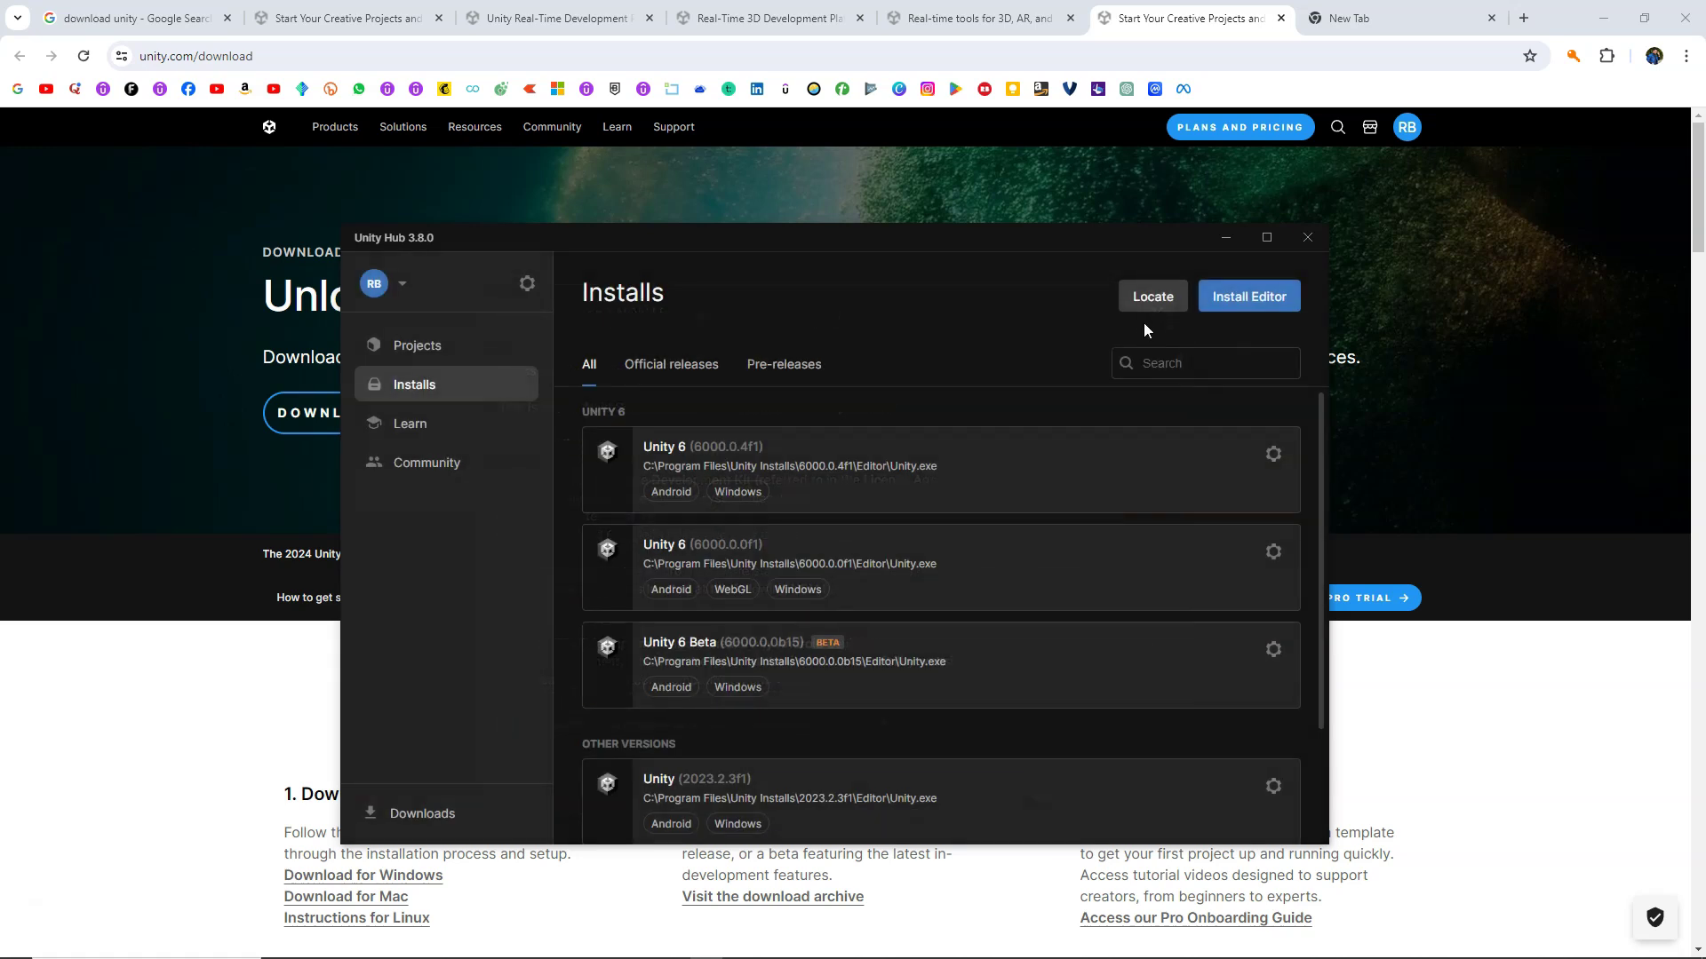
# Go to Projects and start a new project
pyautogui.click(432, 353)
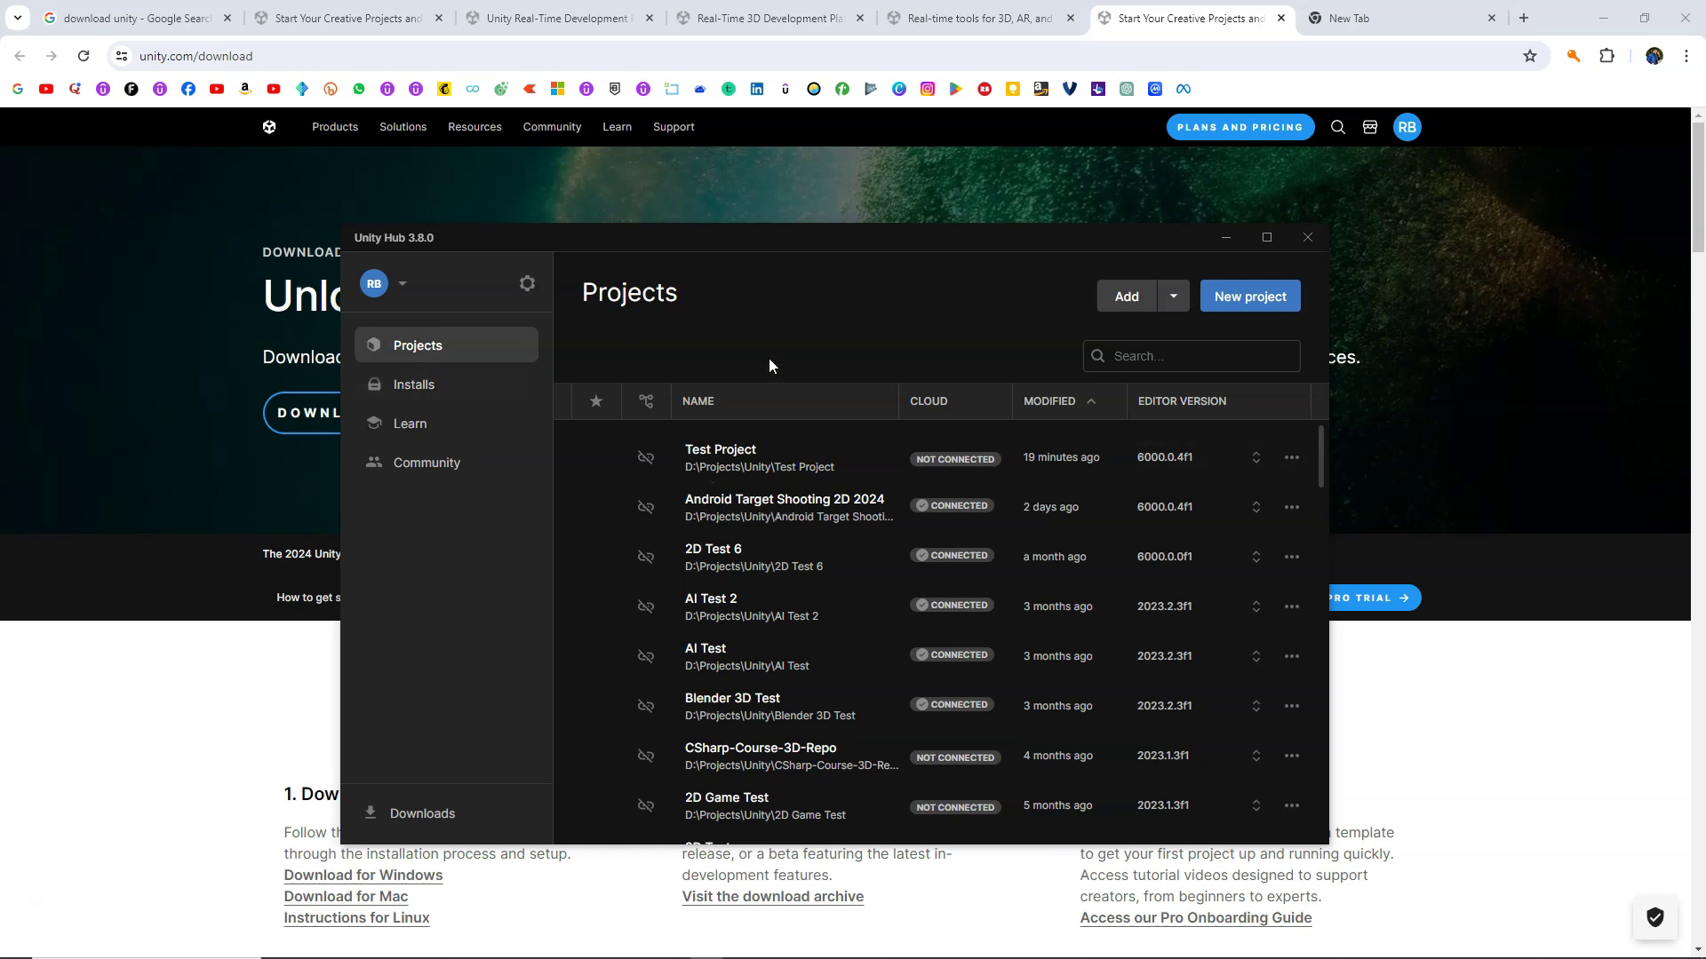
pyautogui.click(1254, 298)
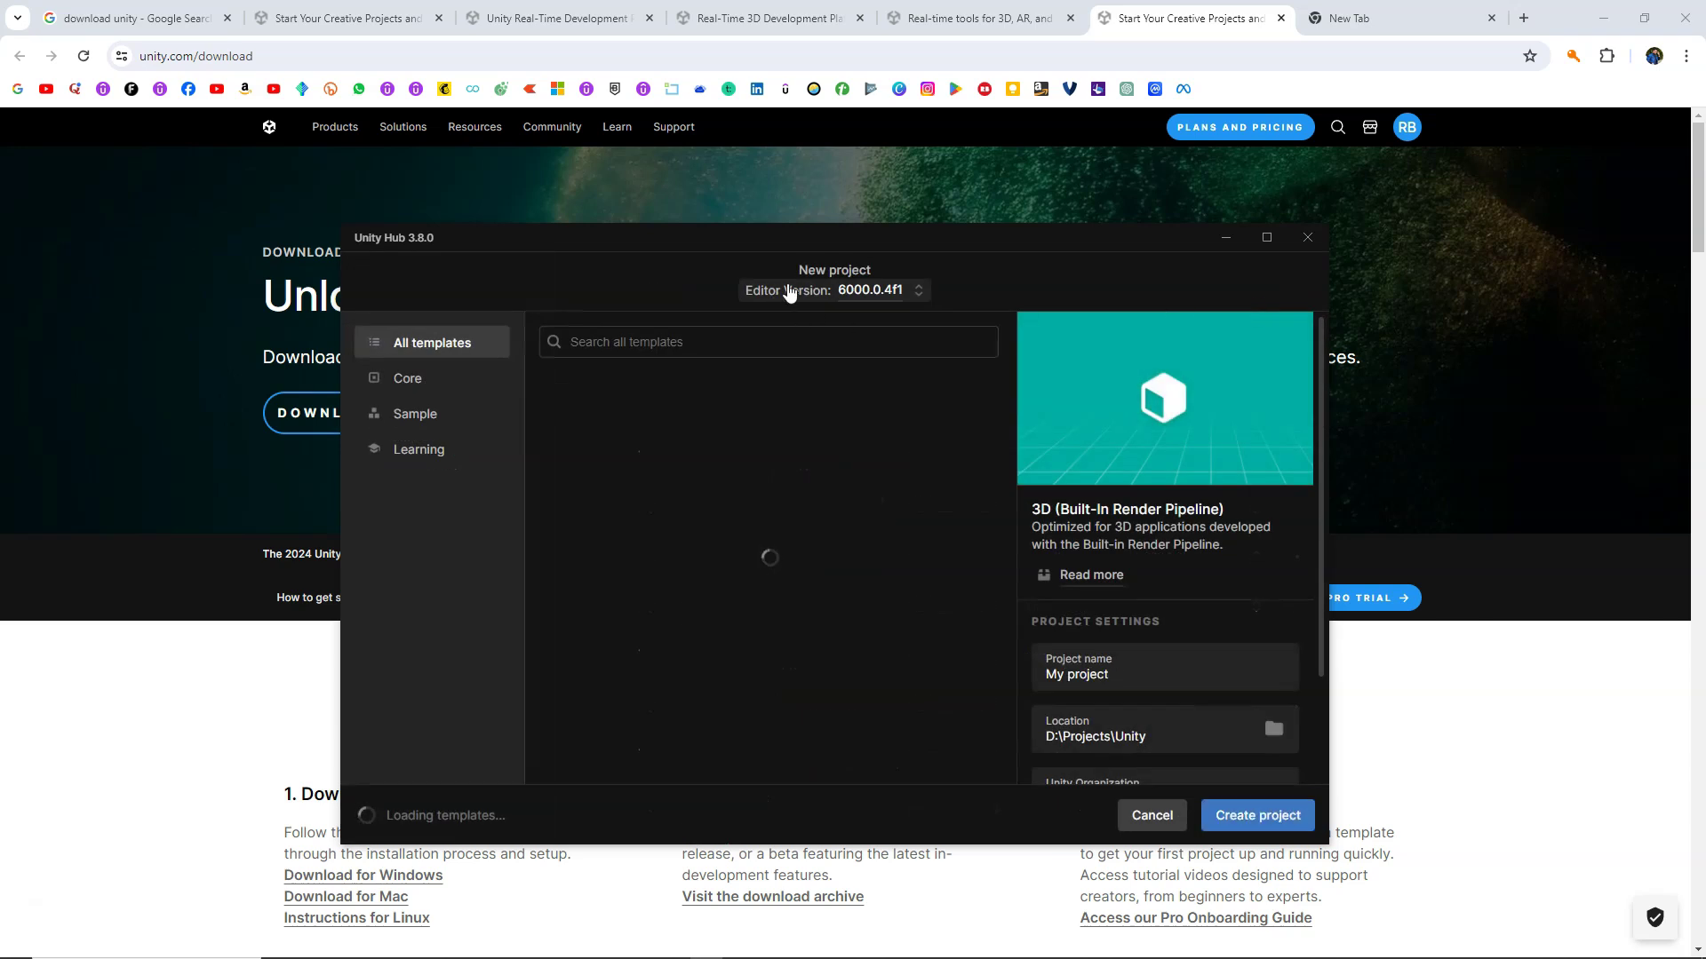
# Choose the 2D (Built-In Render Pipeline) template and editor version 6000.0.4f1 instead of 2023.2.3f1
pyautogui.click(877, 292)
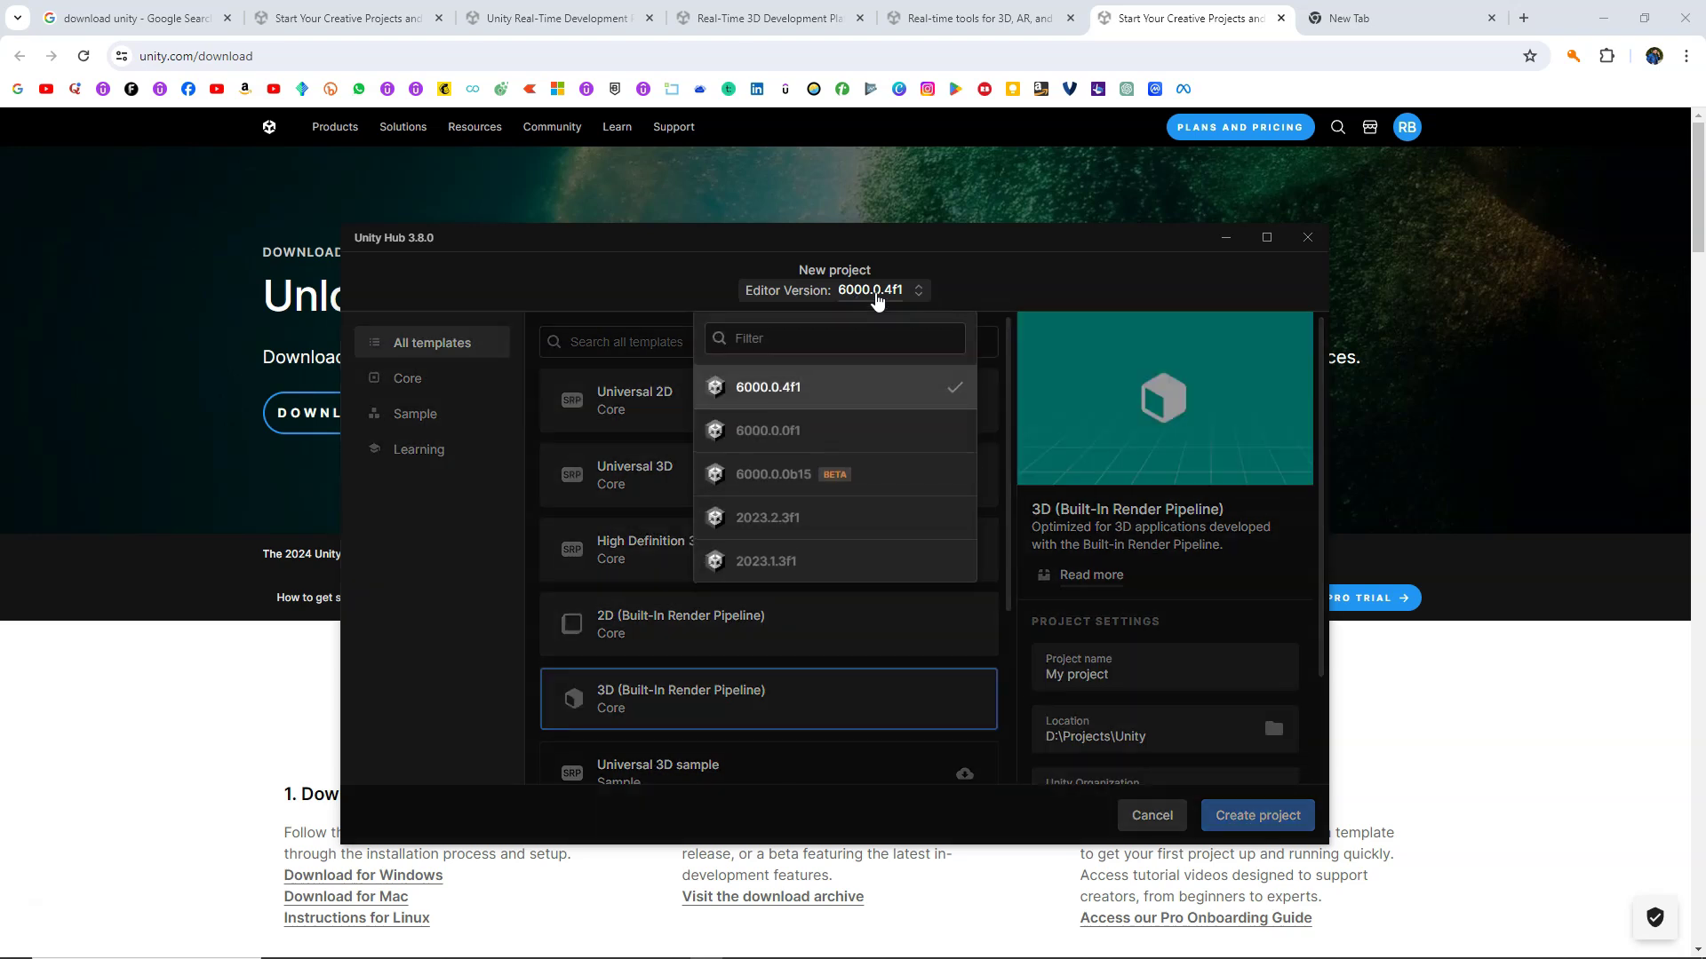
pyautogui.click(796, 523)
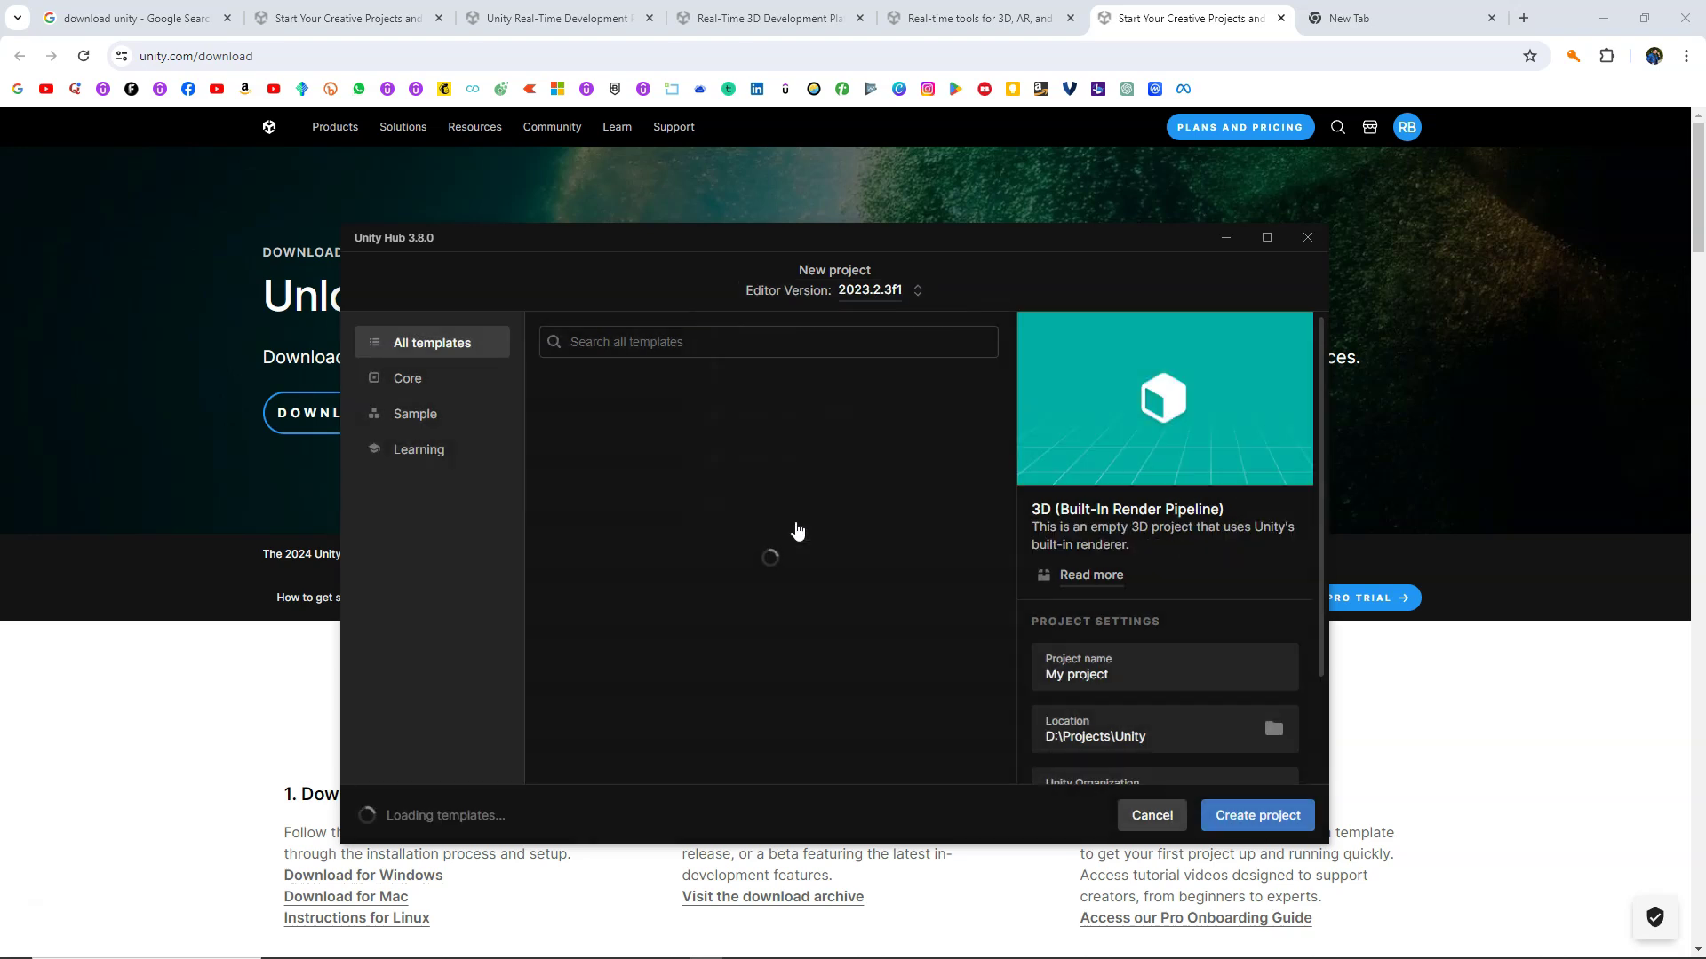
pyautogui.click(877, 293)
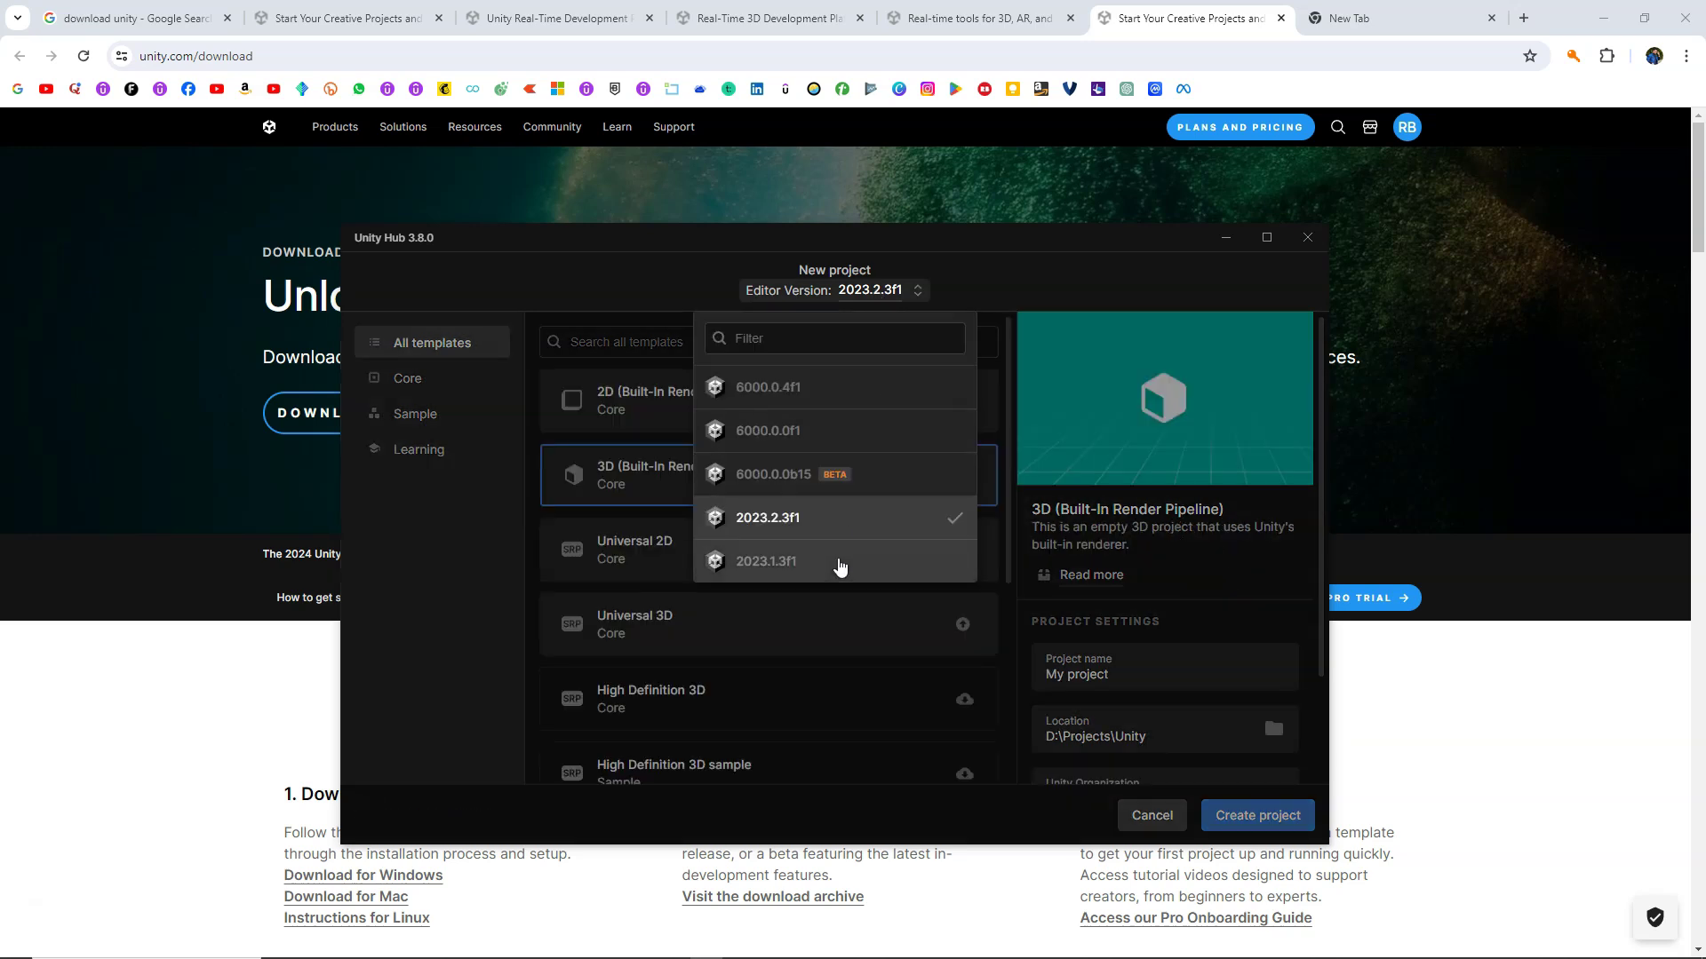
pyautogui.click(963, 284)
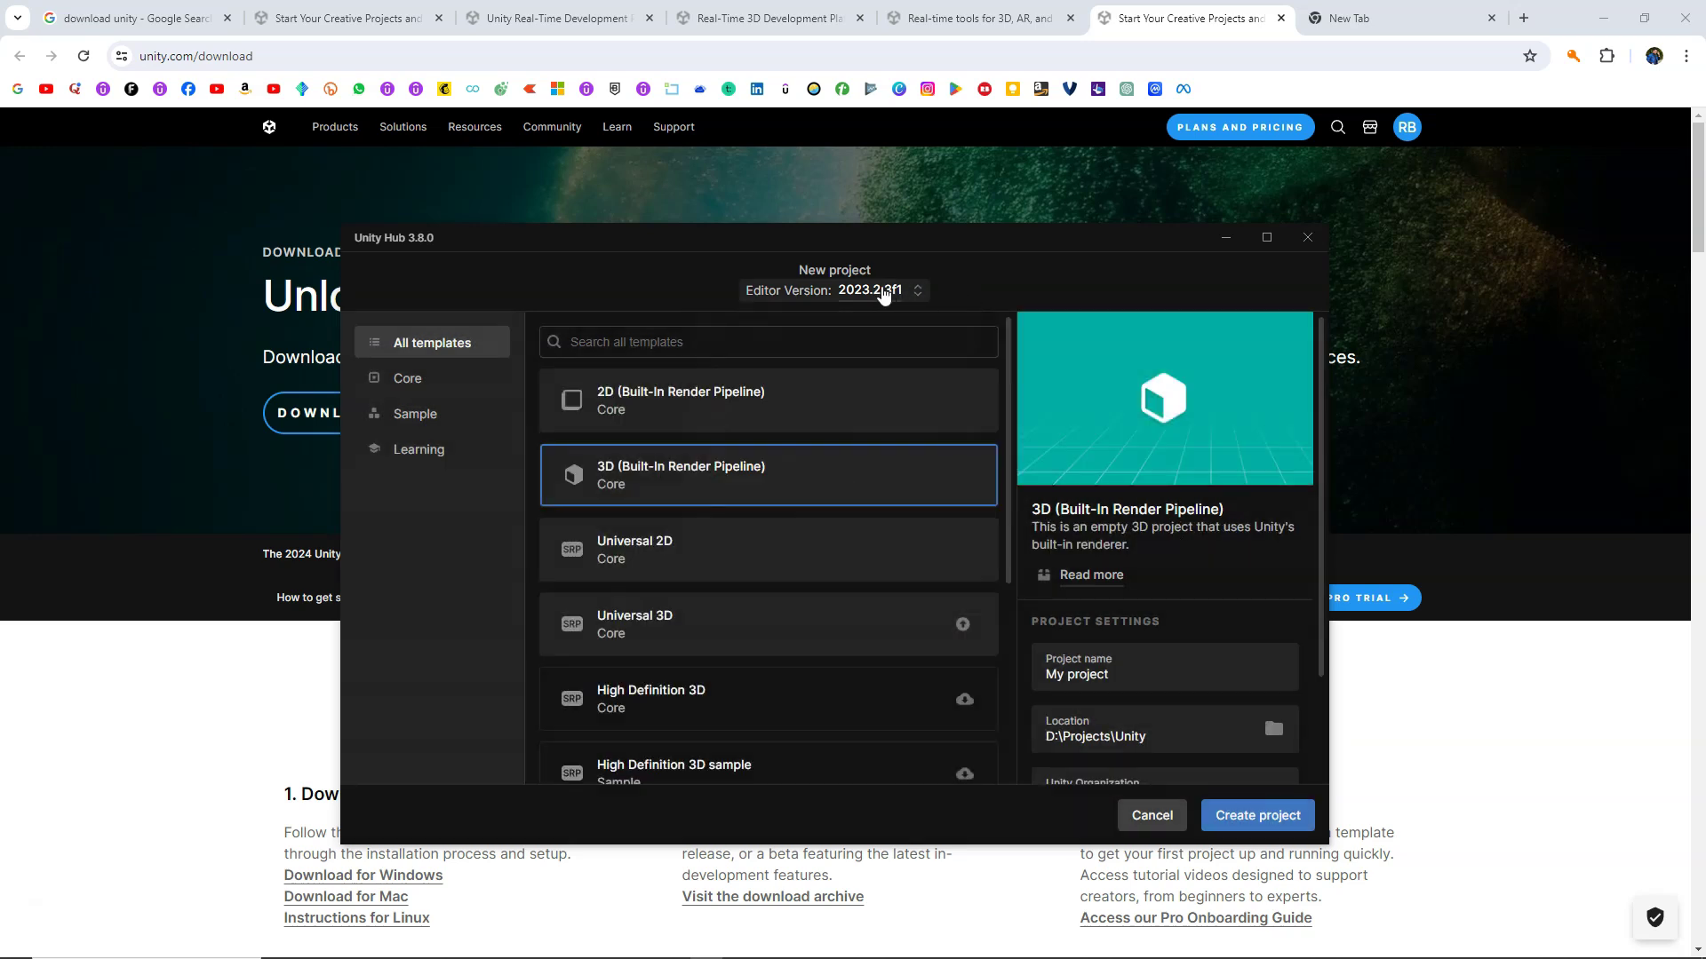
pyautogui.click(882, 294)
pyautogui.click(951, 285)
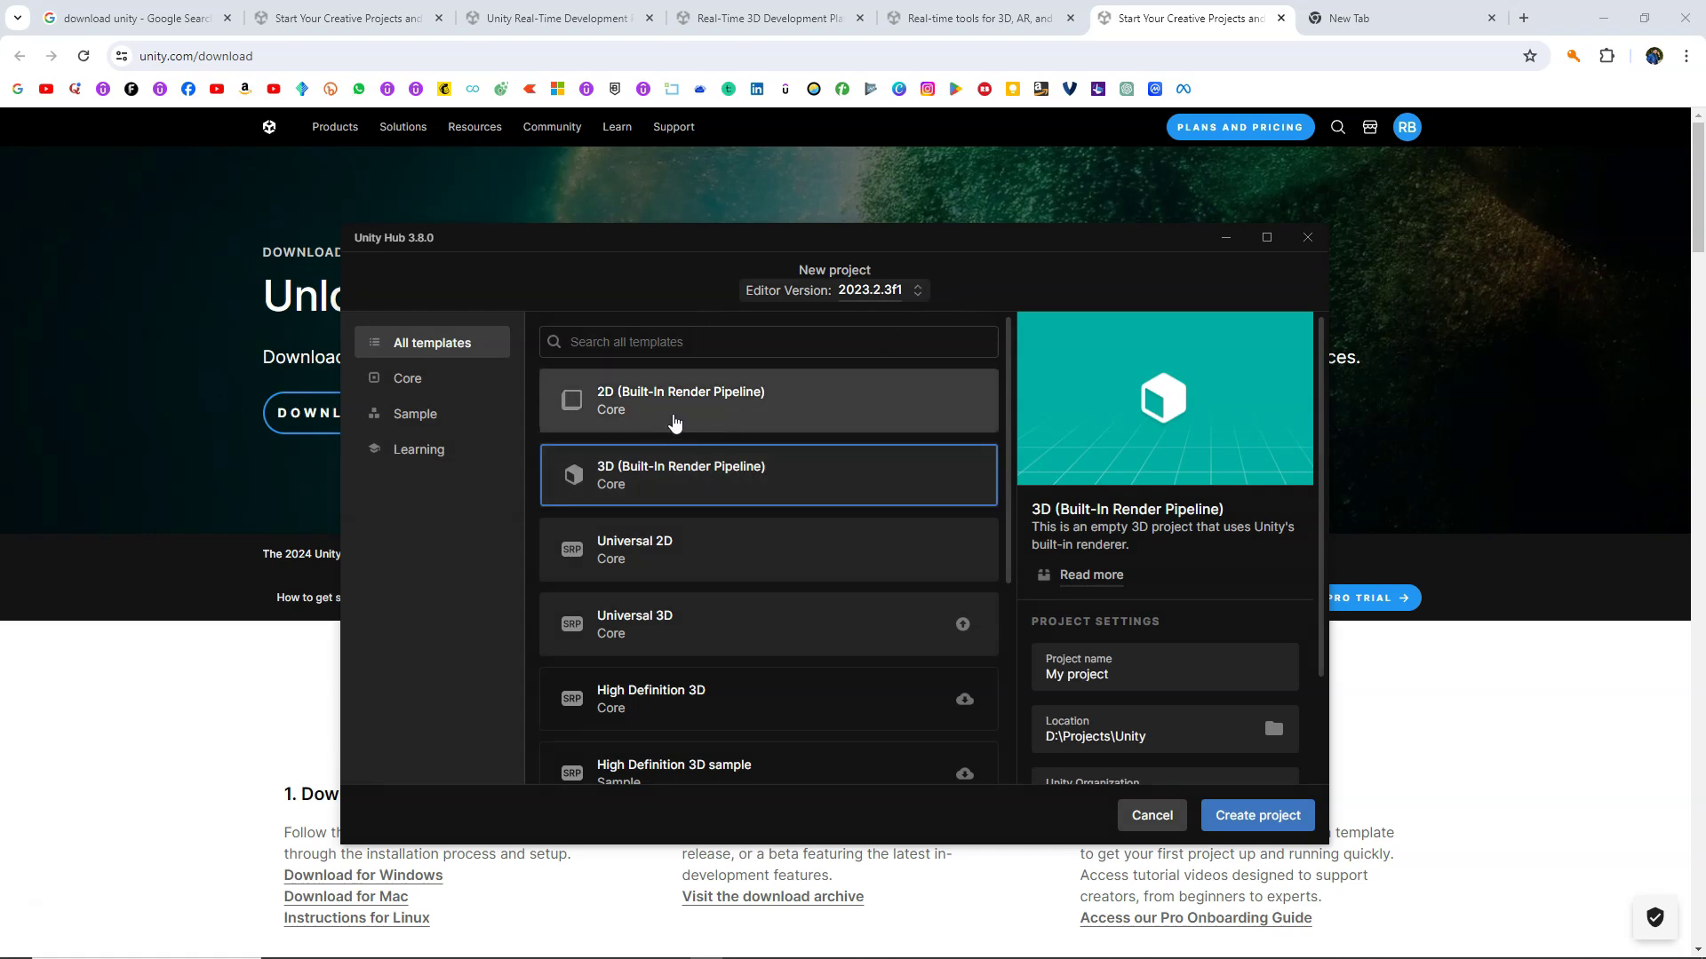
pyautogui.click(564, 419)
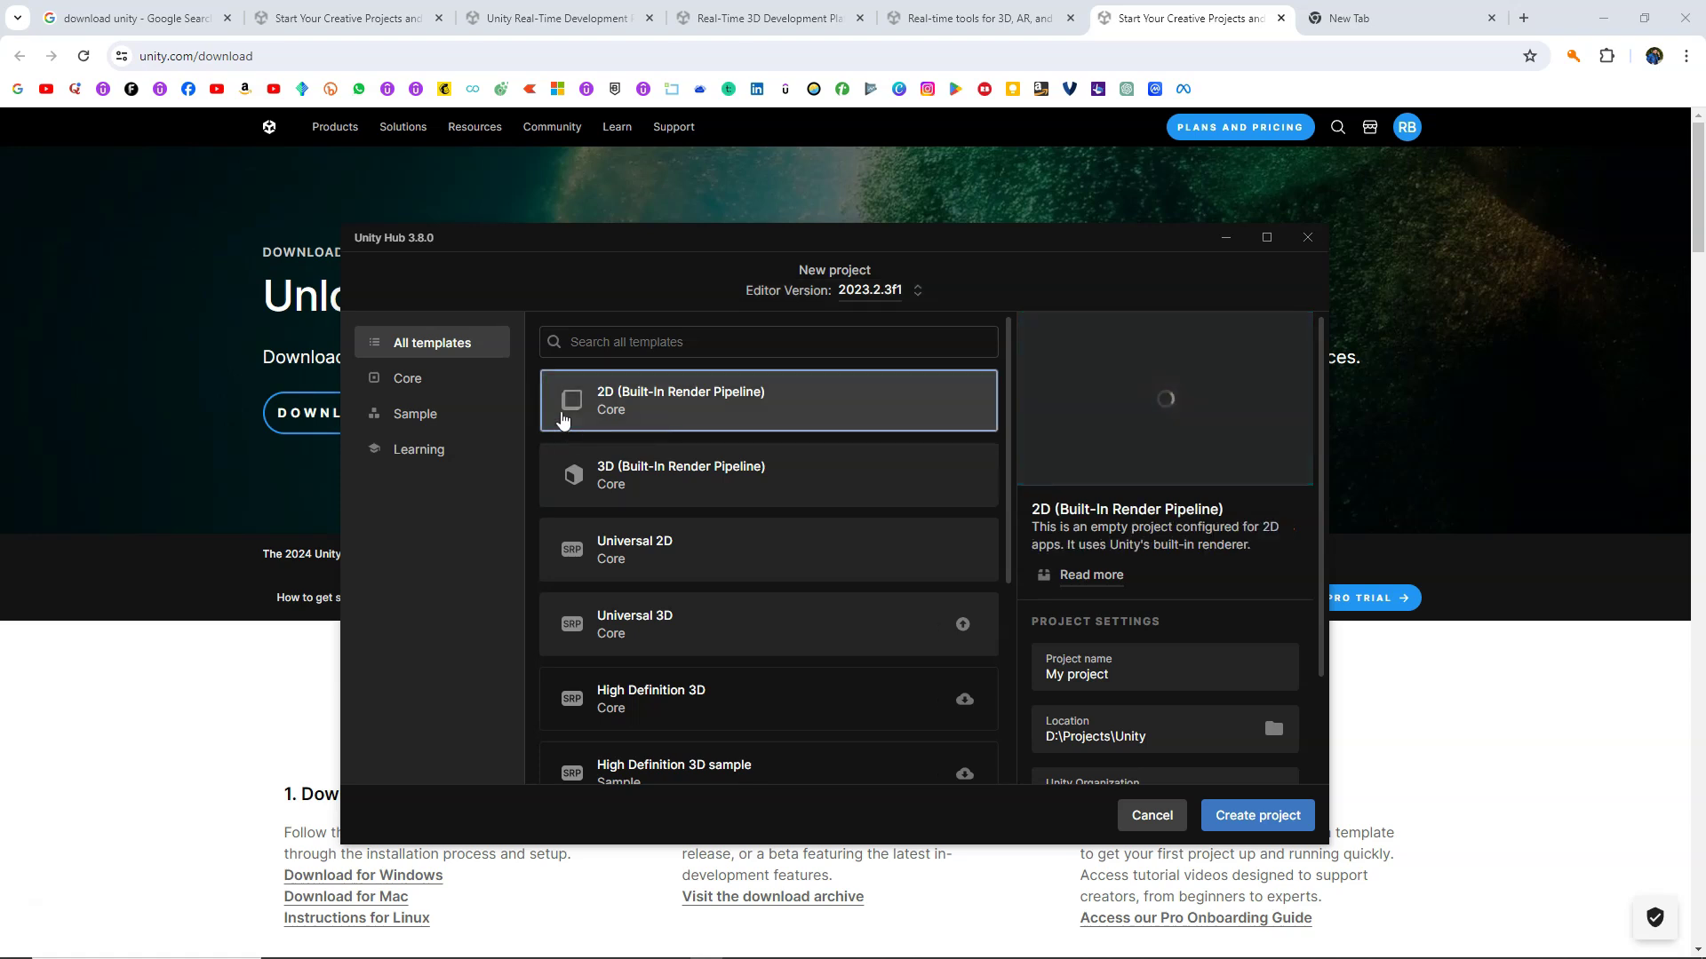
pyautogui.click(681, 493)
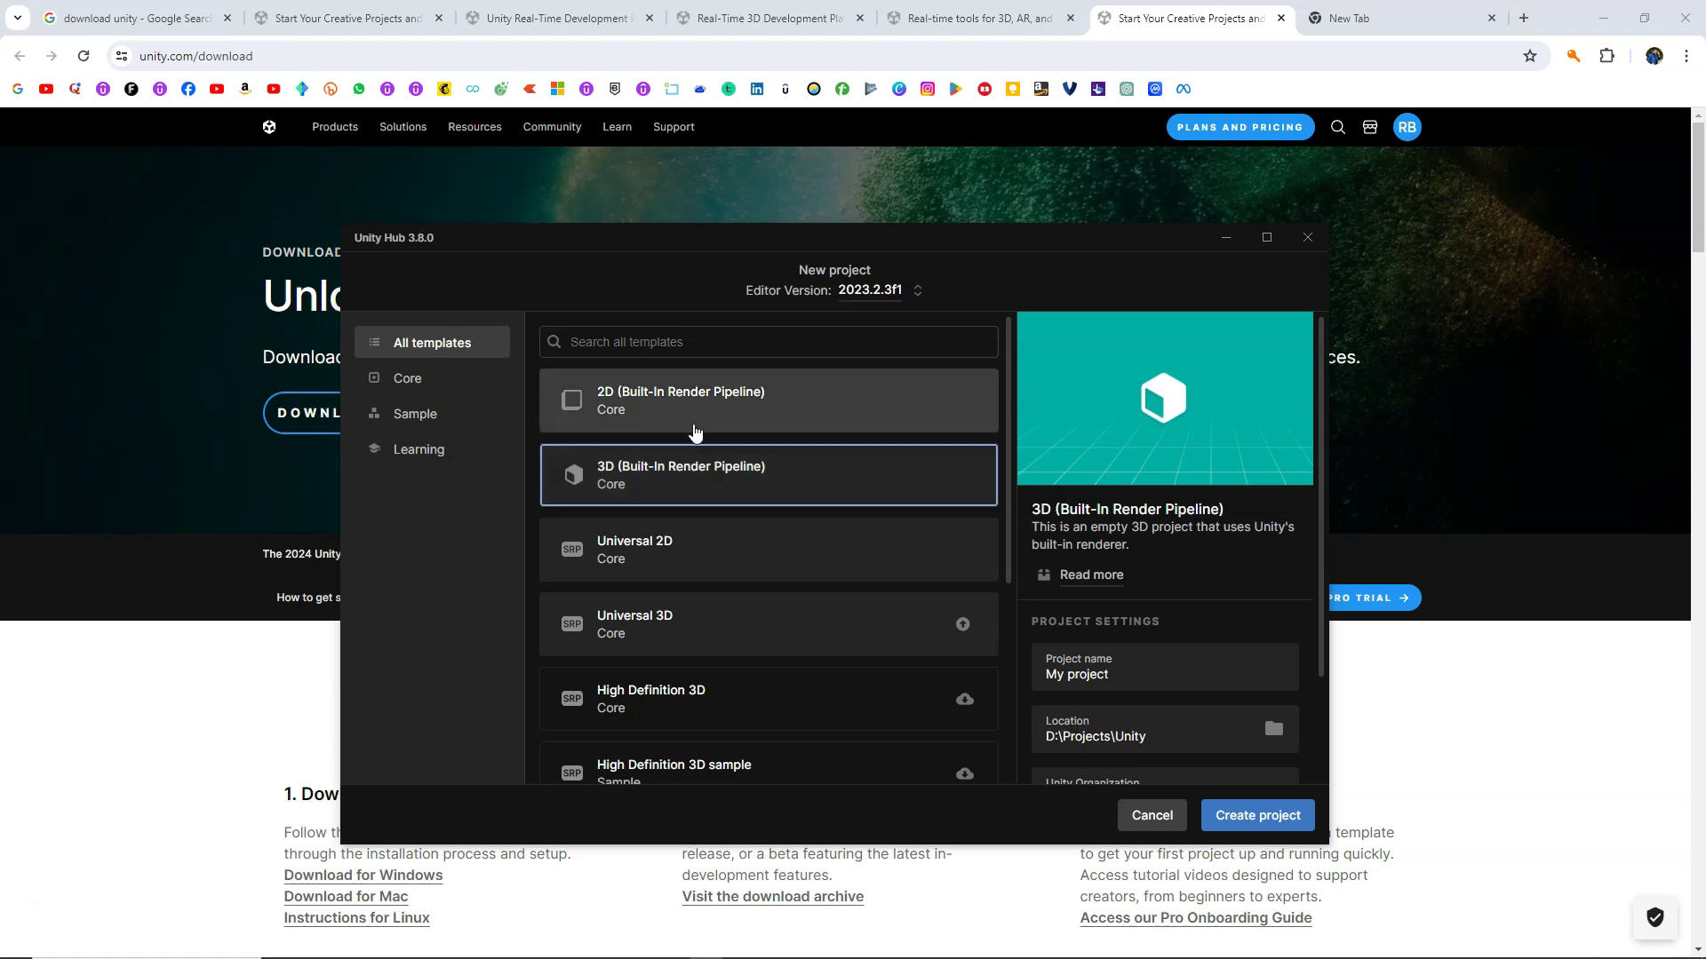
pyautogui.click(695, 432)
pyautogui.click(911, 301)
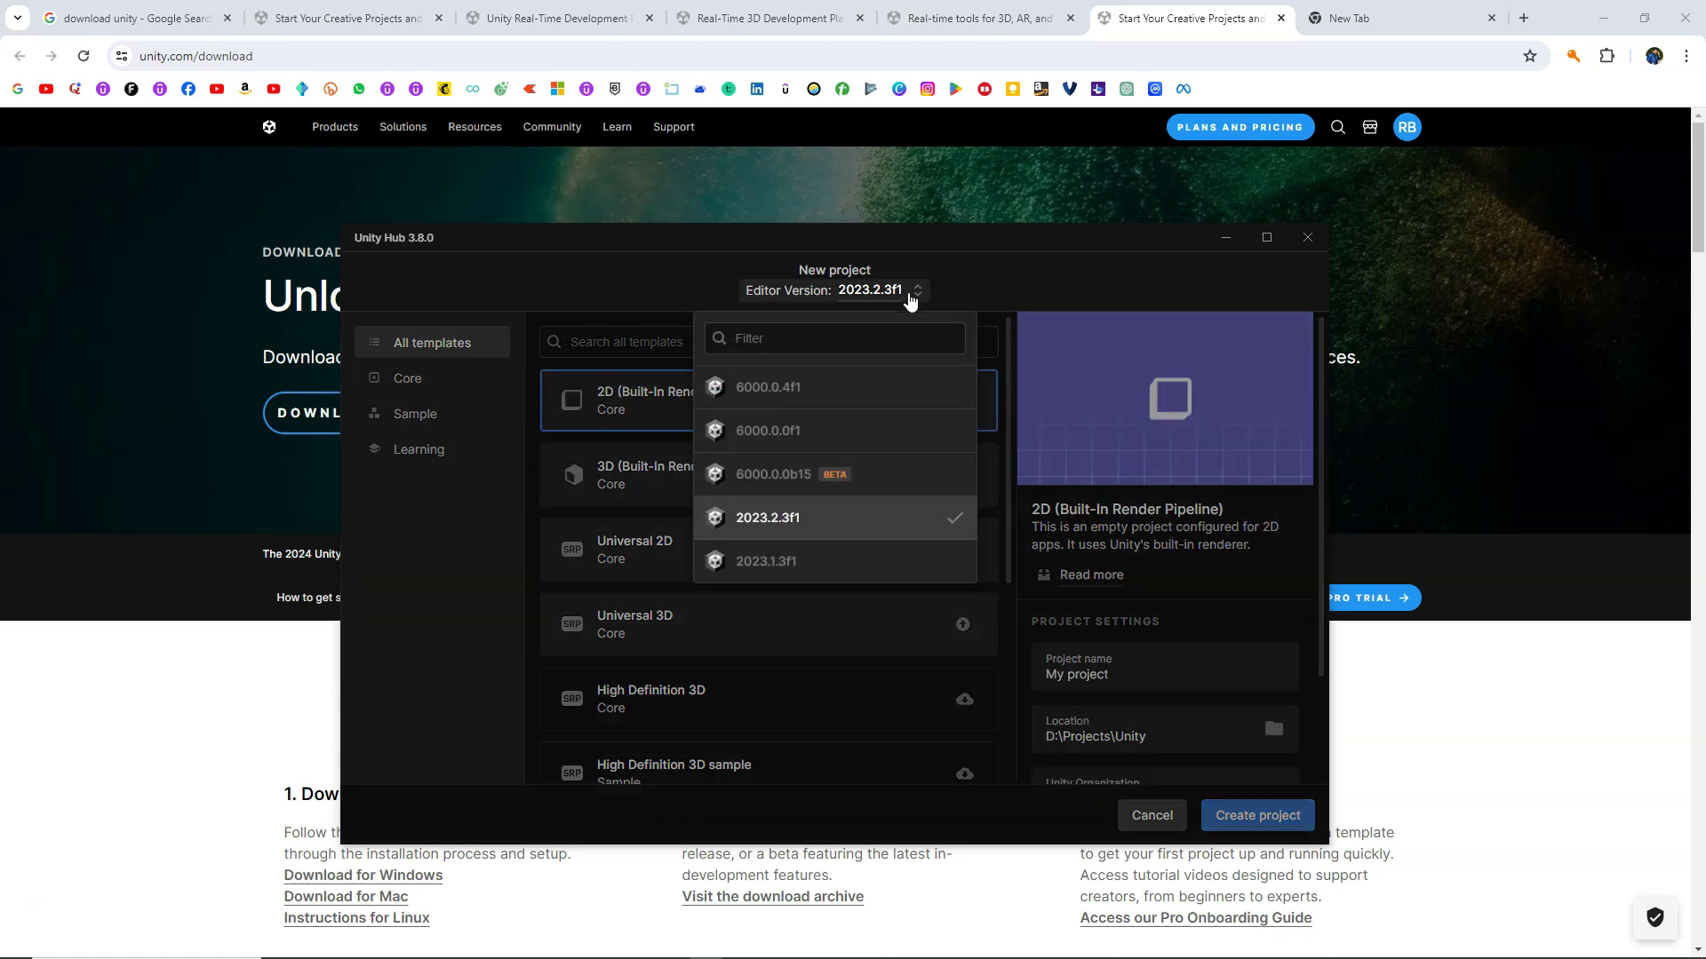
pyautogui.click(770, 388)
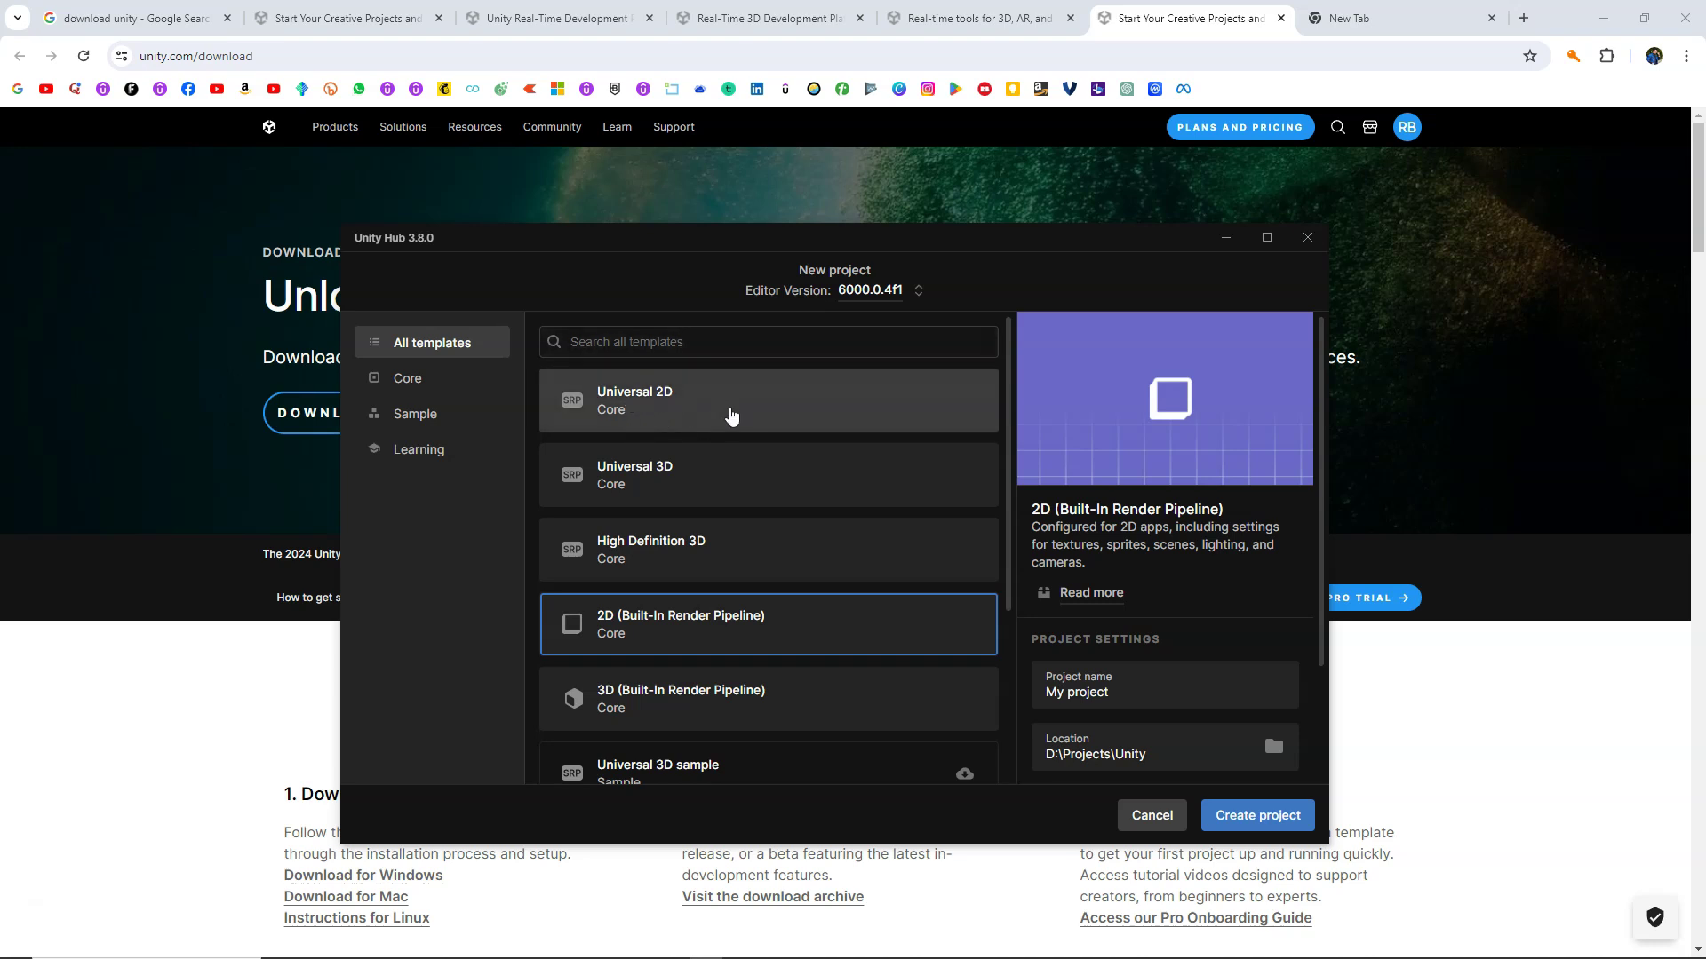
pyautogui.click(667, 398)
pyautogui.click(690, 478)
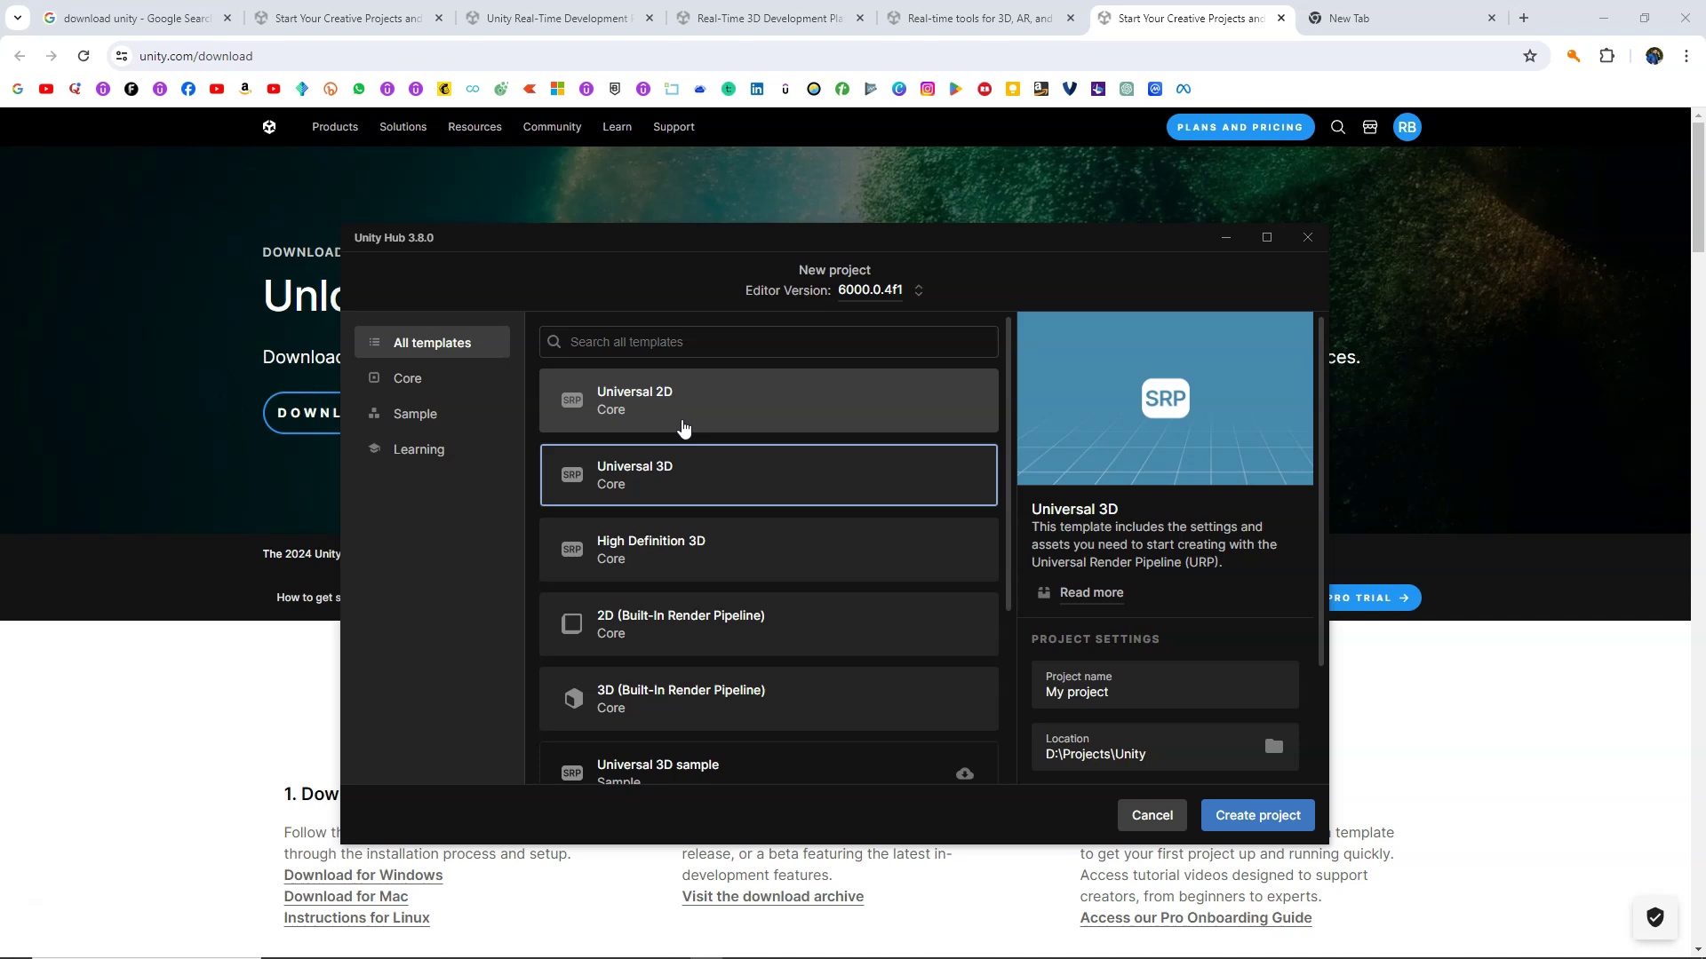
pyautogui.click(684, 428)
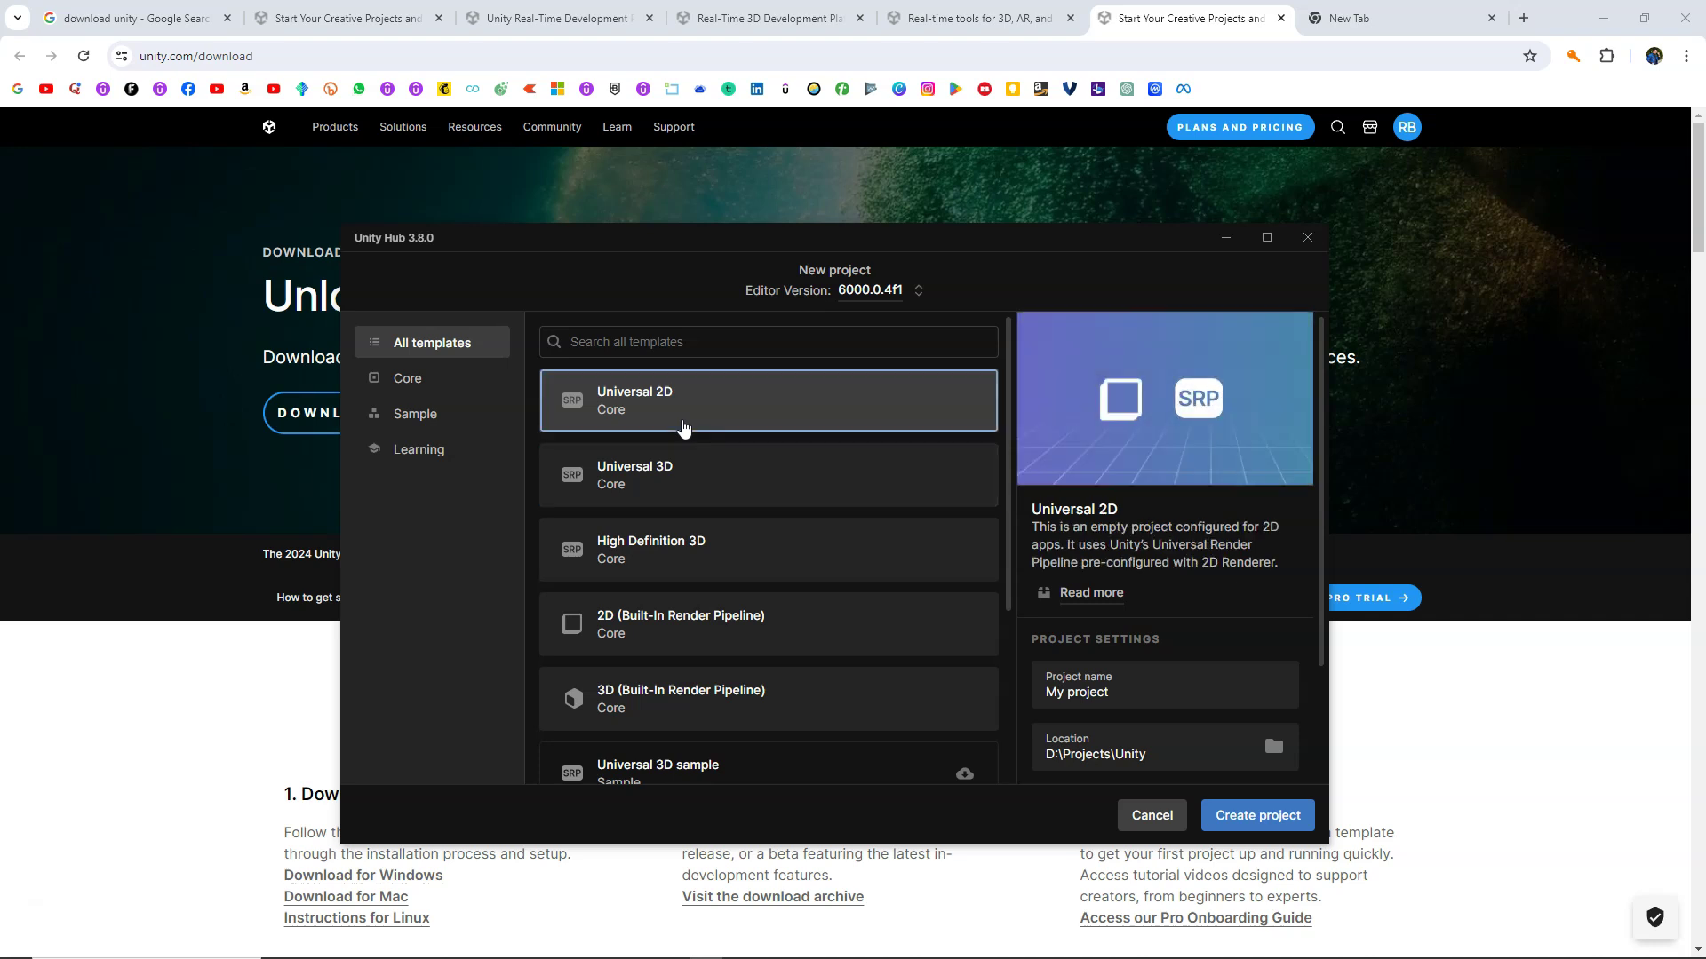
pyautogui.scroll(-1, 739, 531)
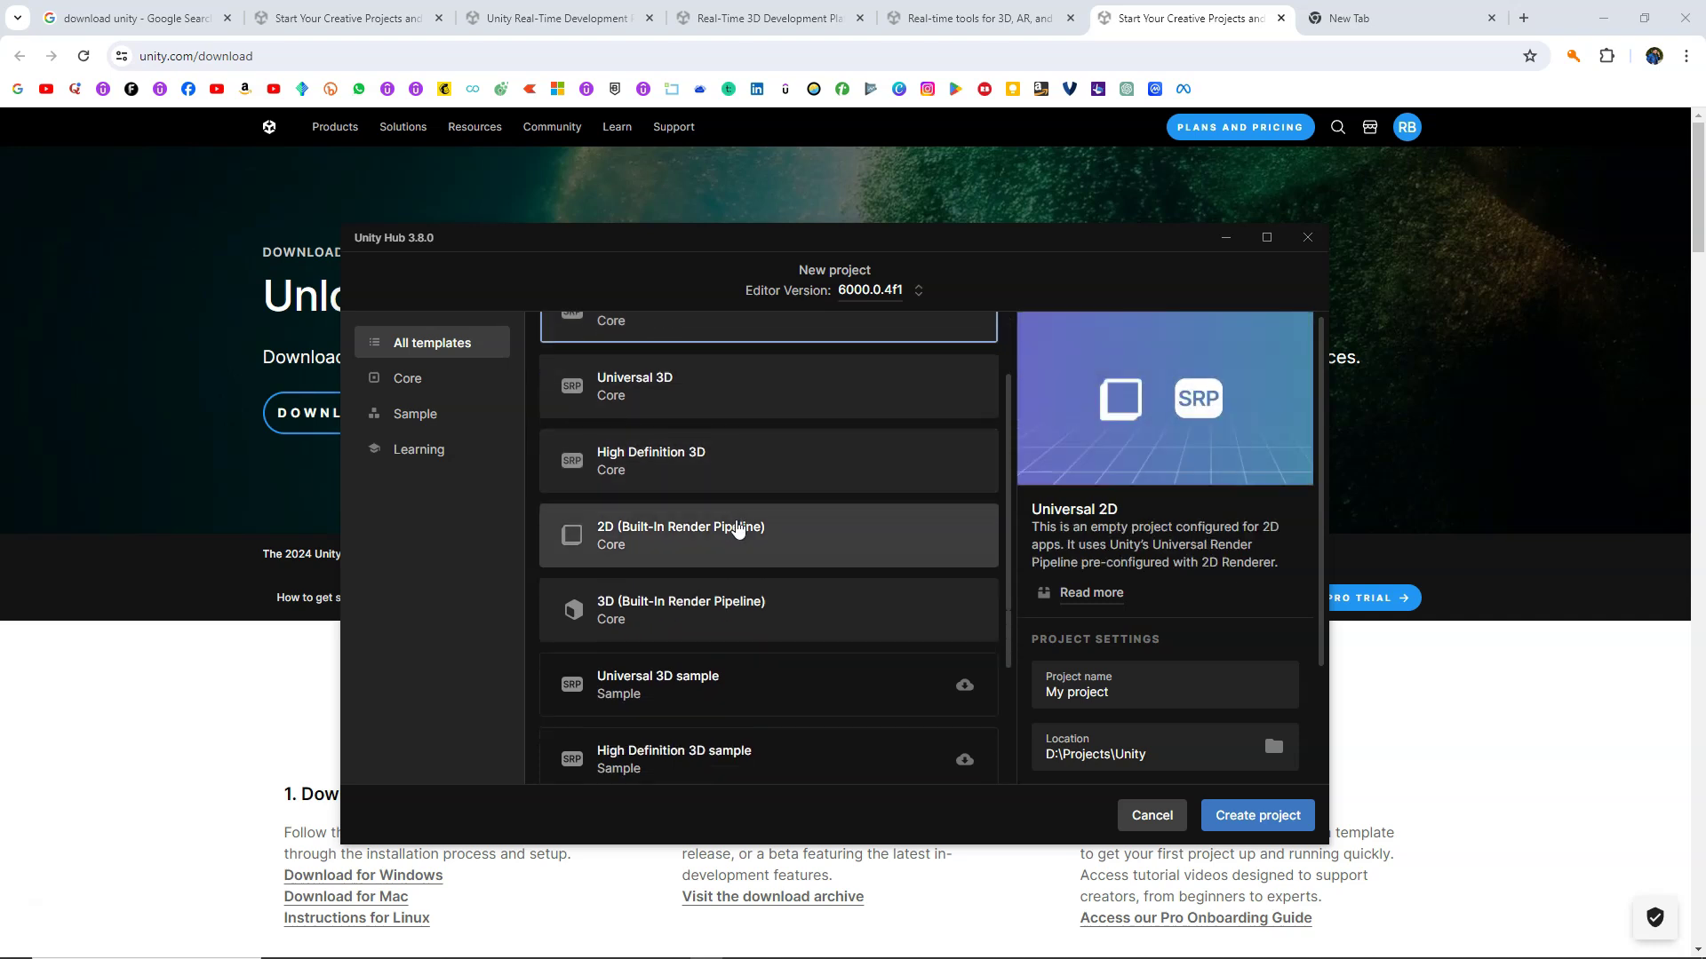
pyautogui.scroll(-1, 773, 518)
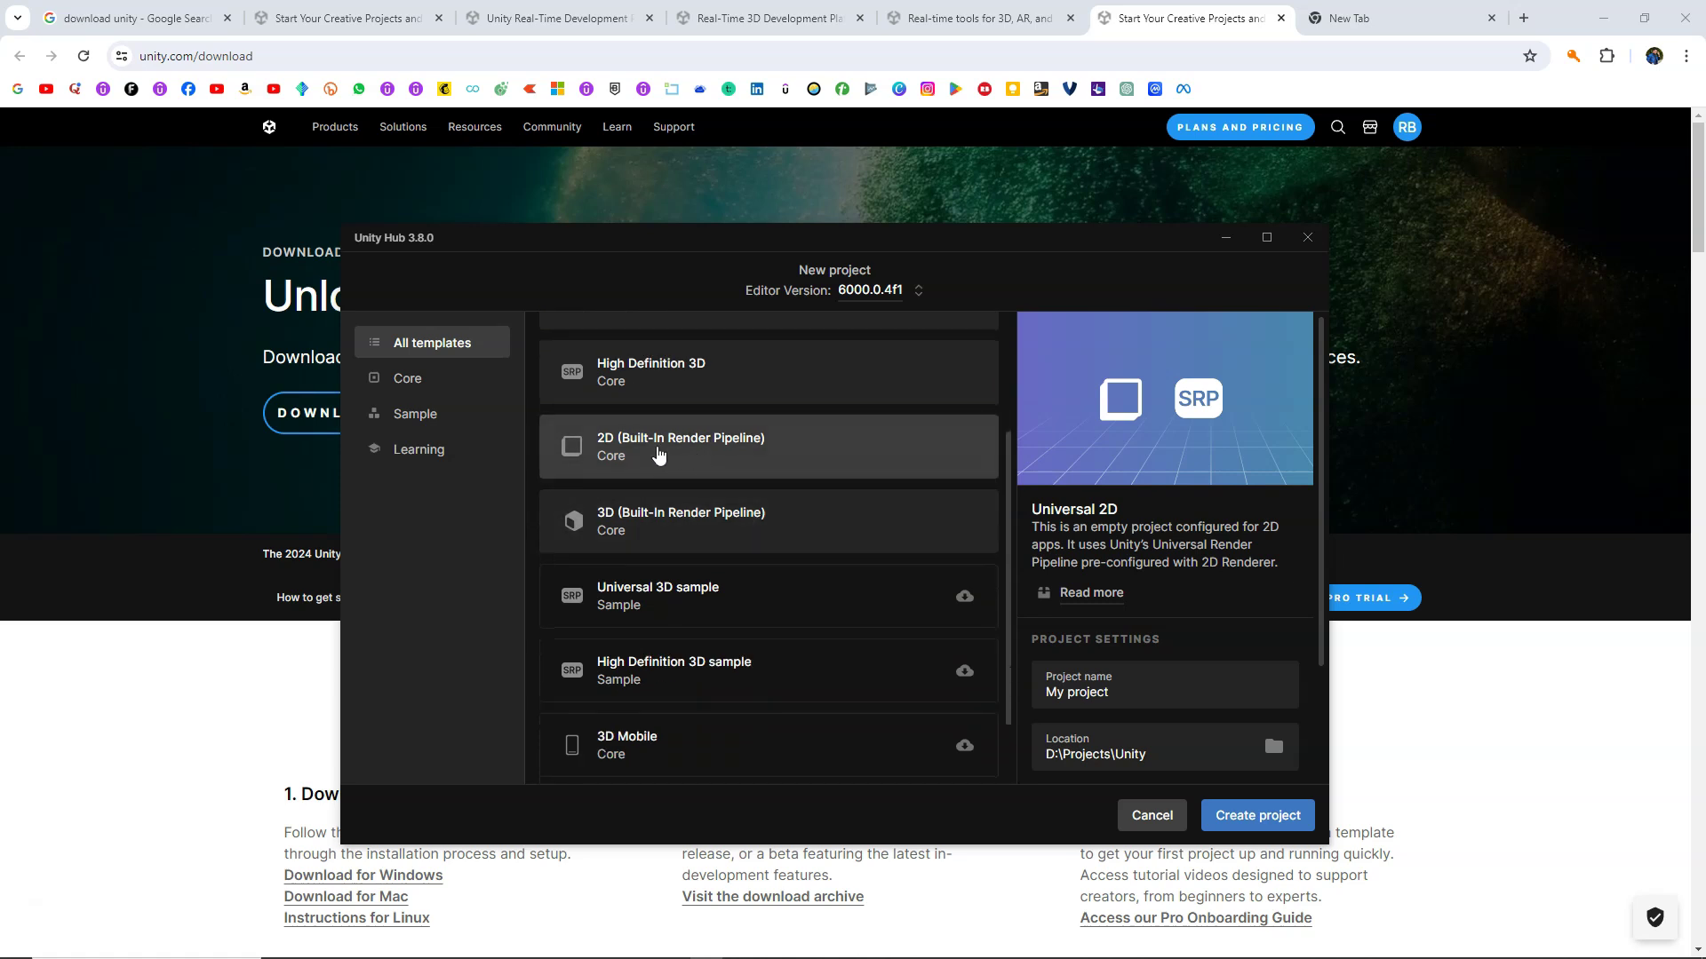
pyautogui.click(659, 454)
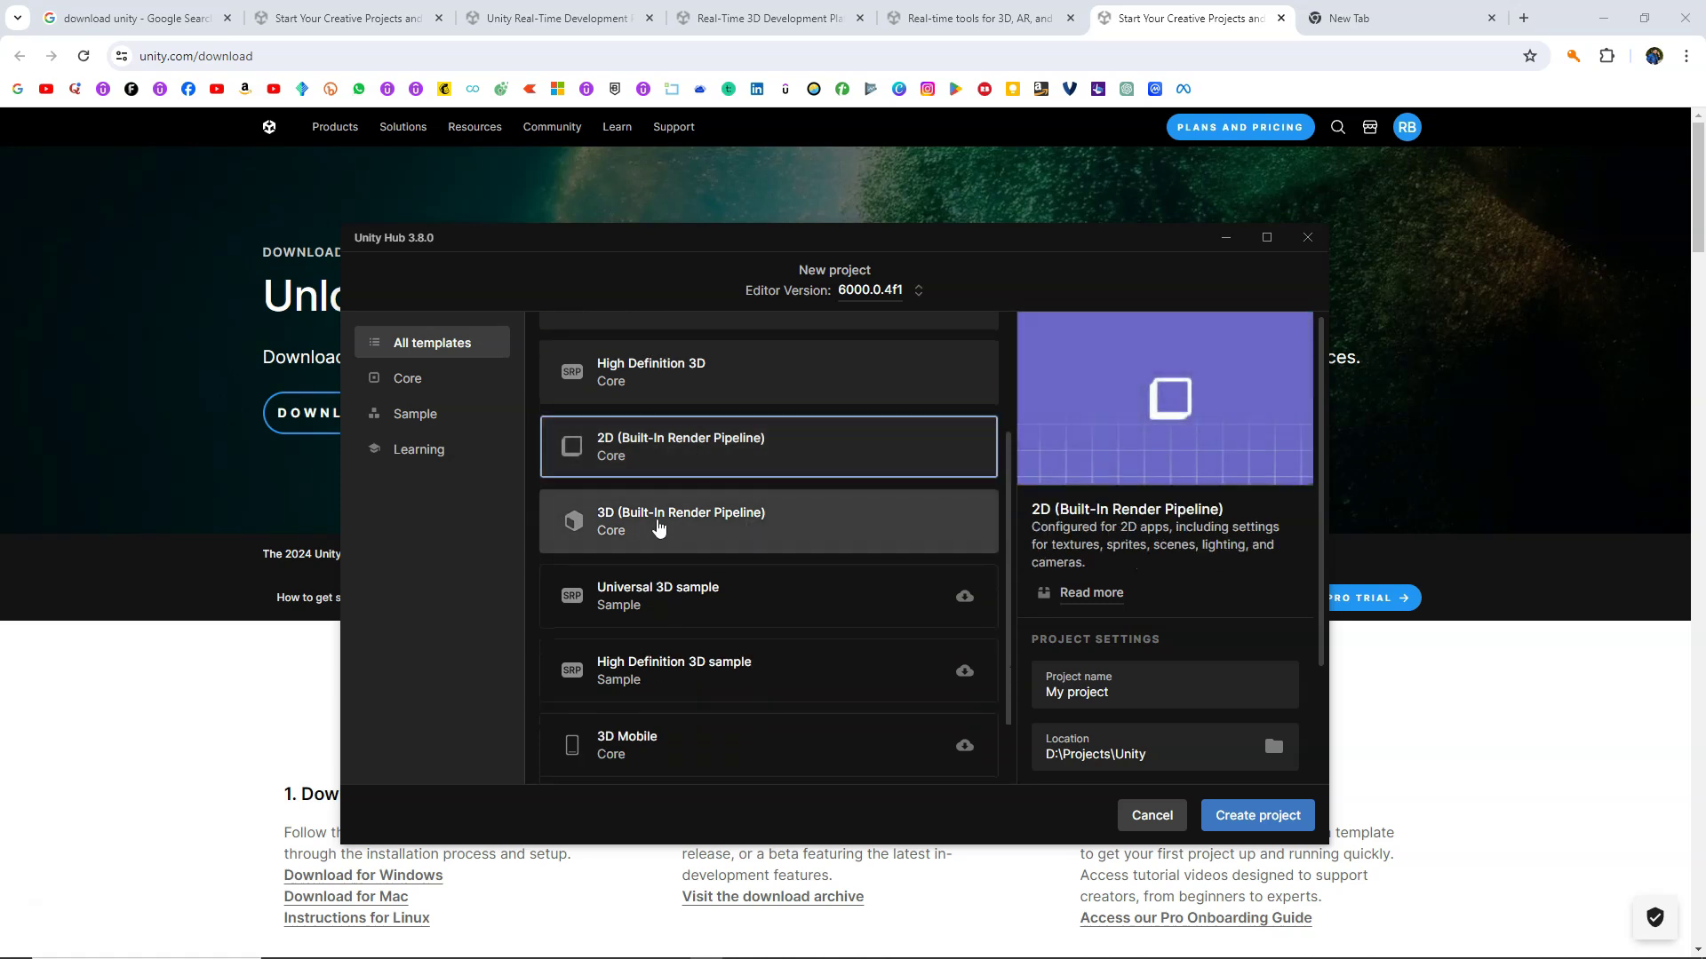
pyautogui.click(658, 529)
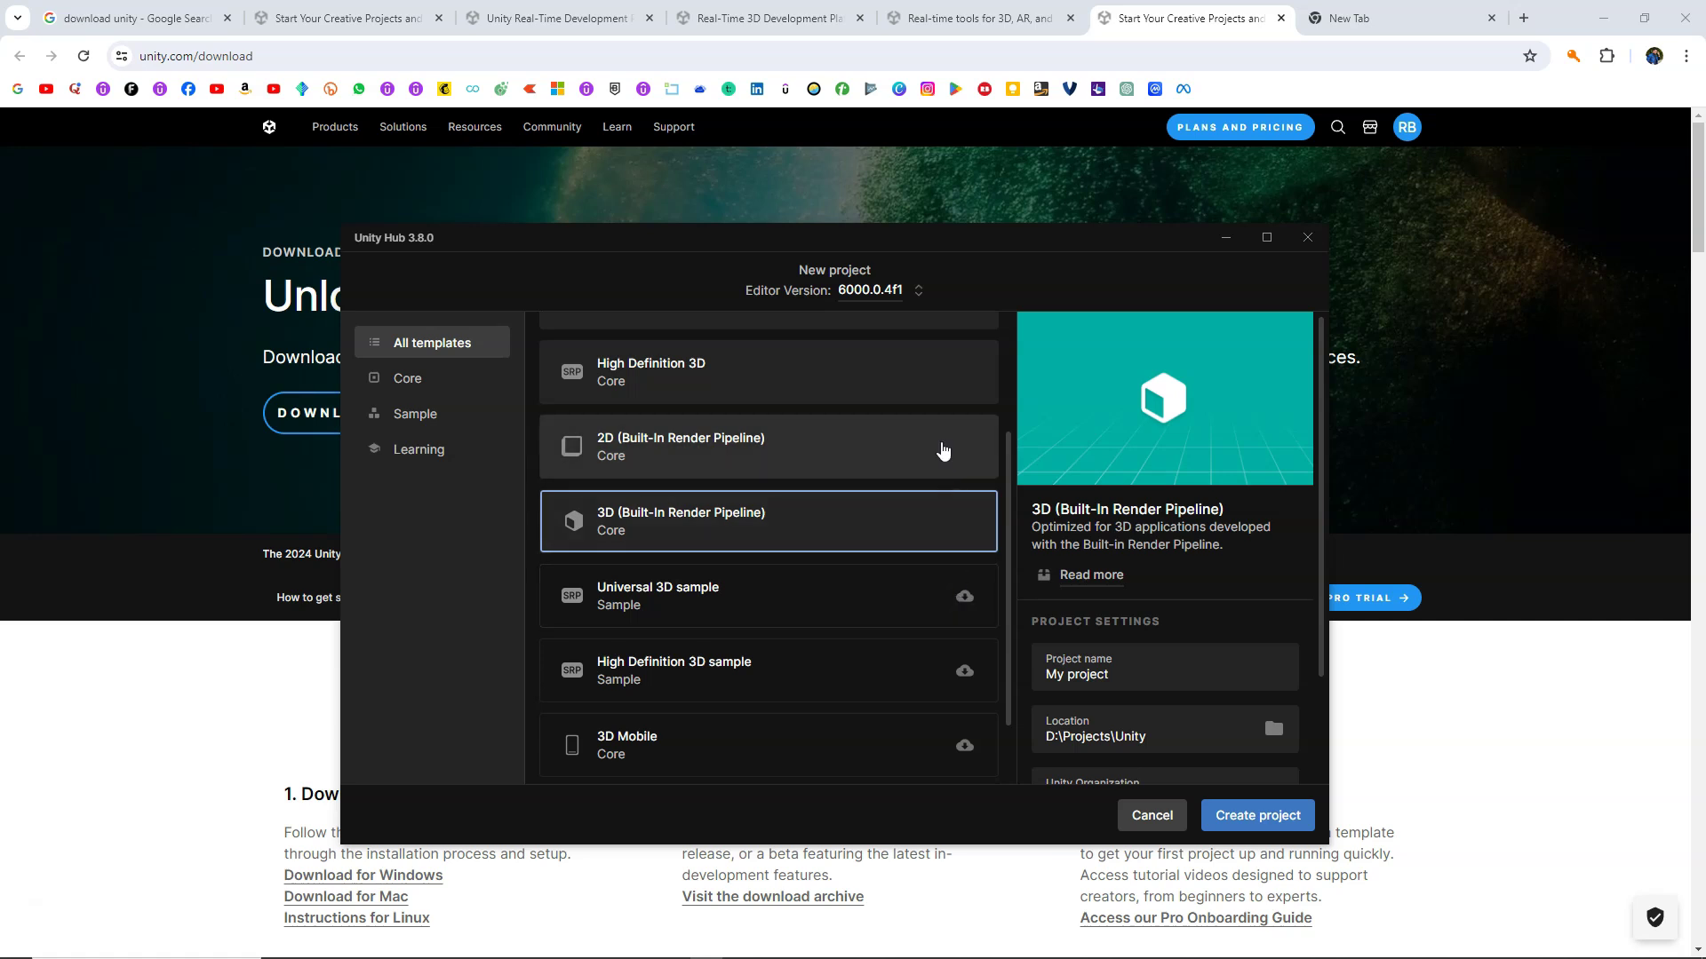
pyautogui.click(713, 473)
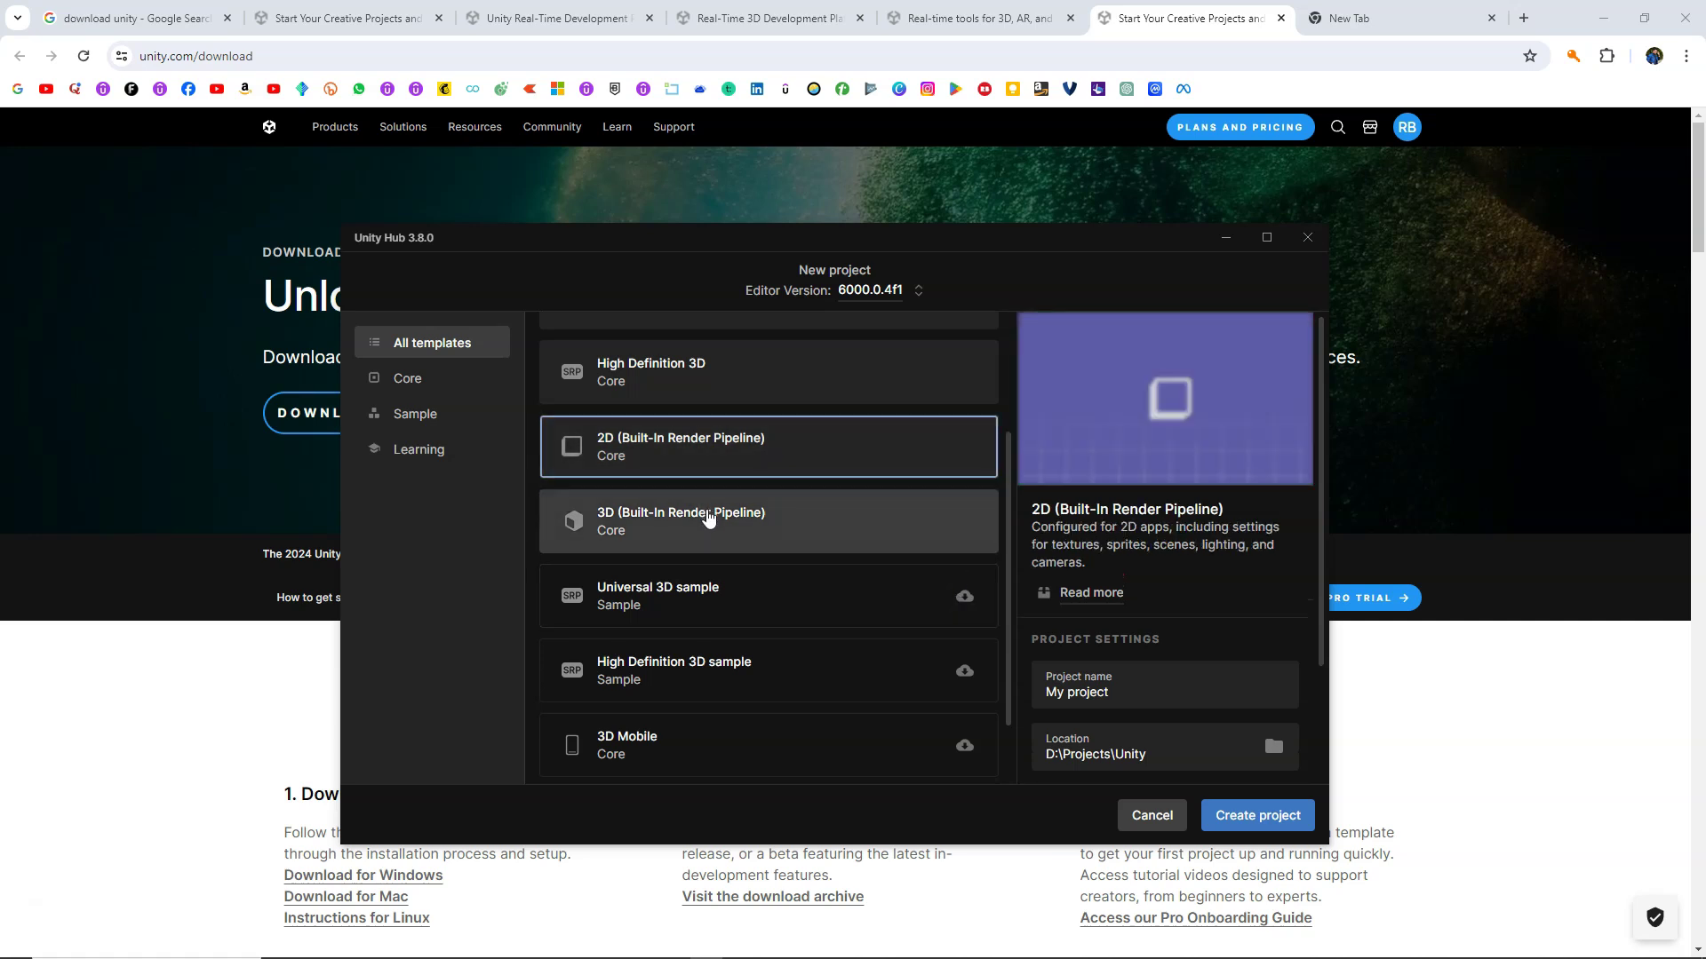
pyautogui.click(710, 521)
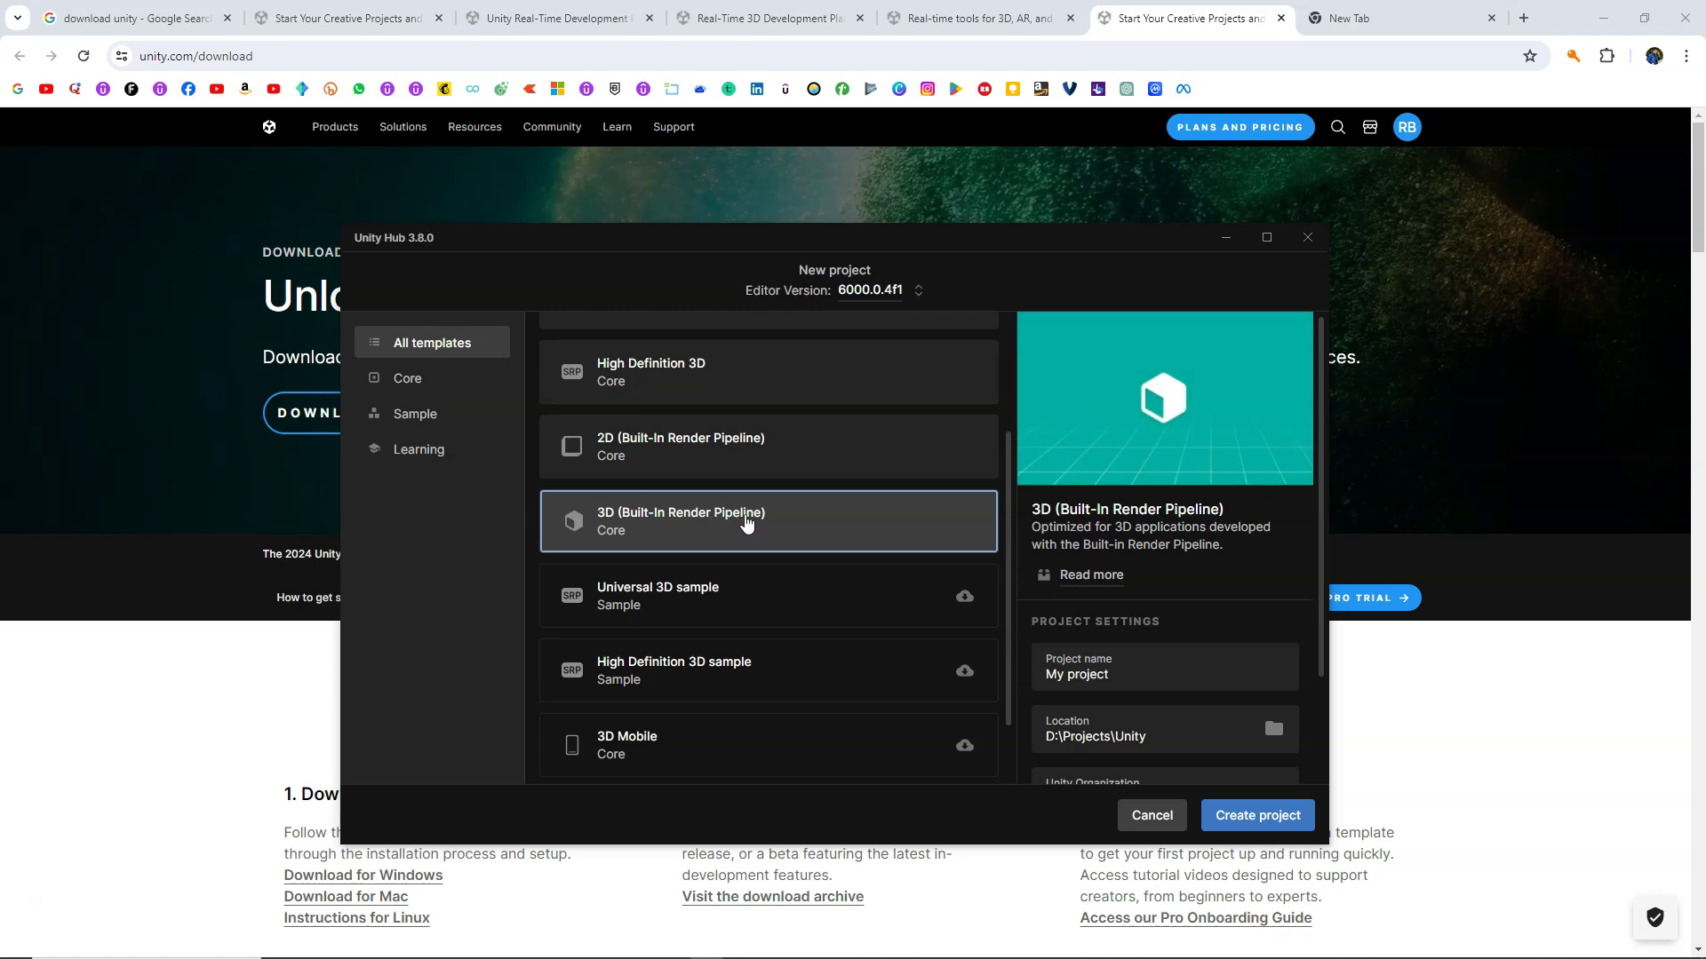
pyautogui.click(691, 457)
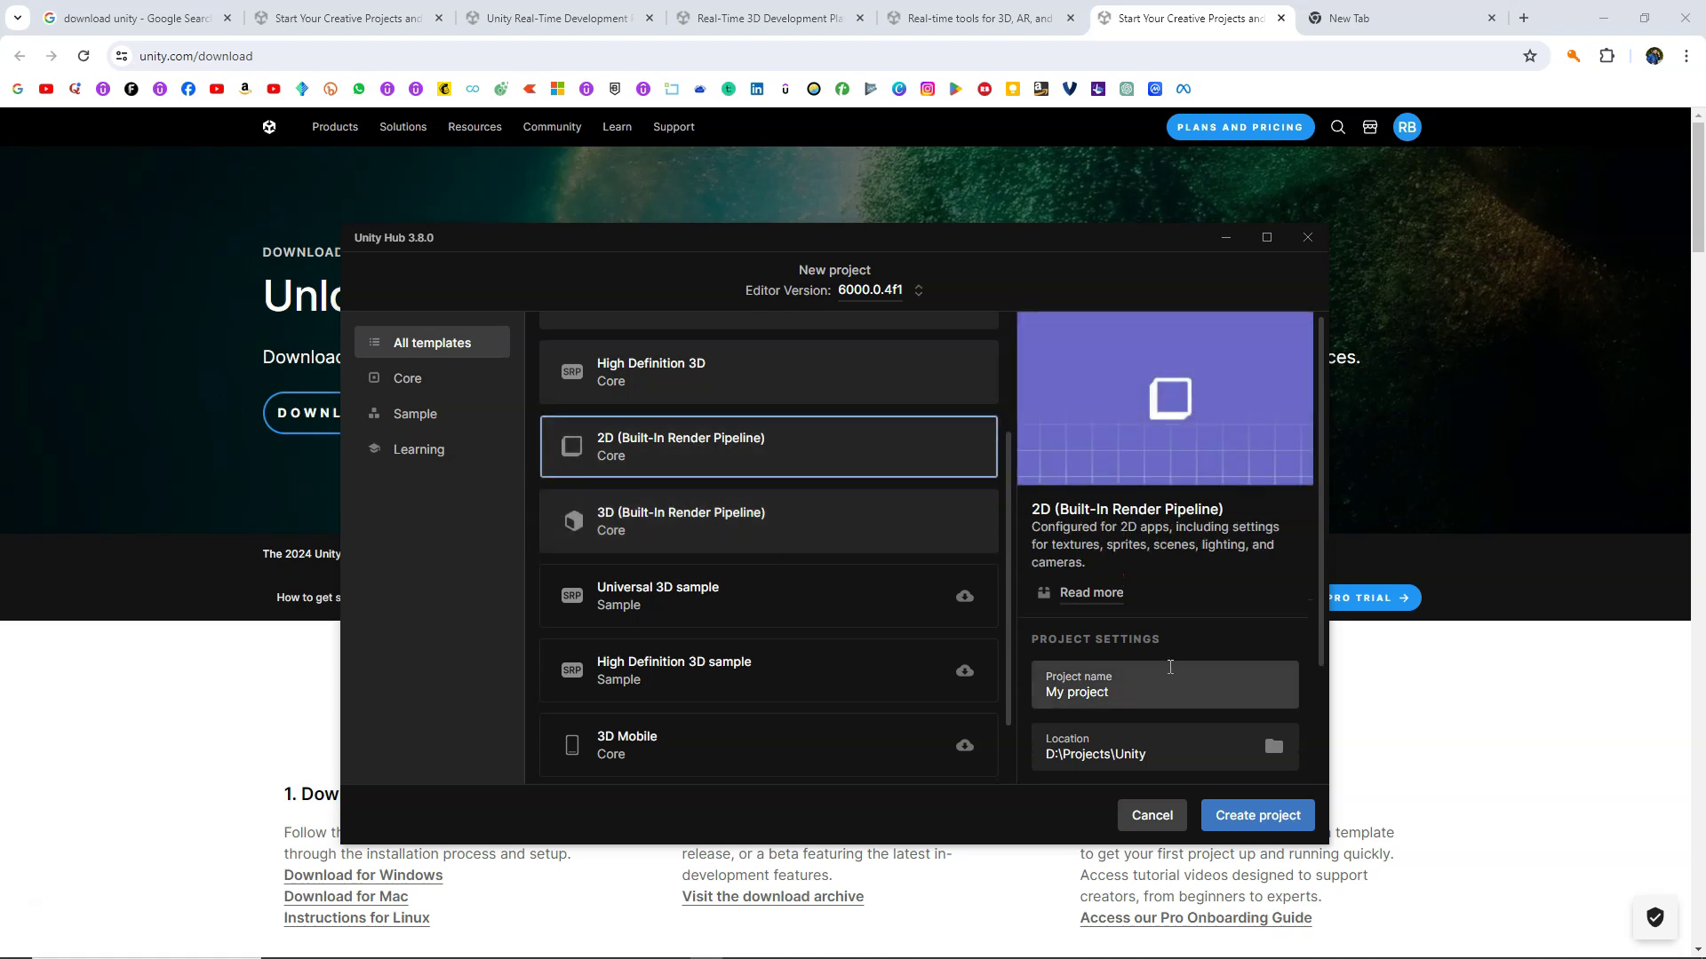
# Name the project 'Project Test', turn off Connect to Unity Cloud, and create it
pyautogui.scroll(-2, 1101, 685)
pyautogui.click(1046, 543)
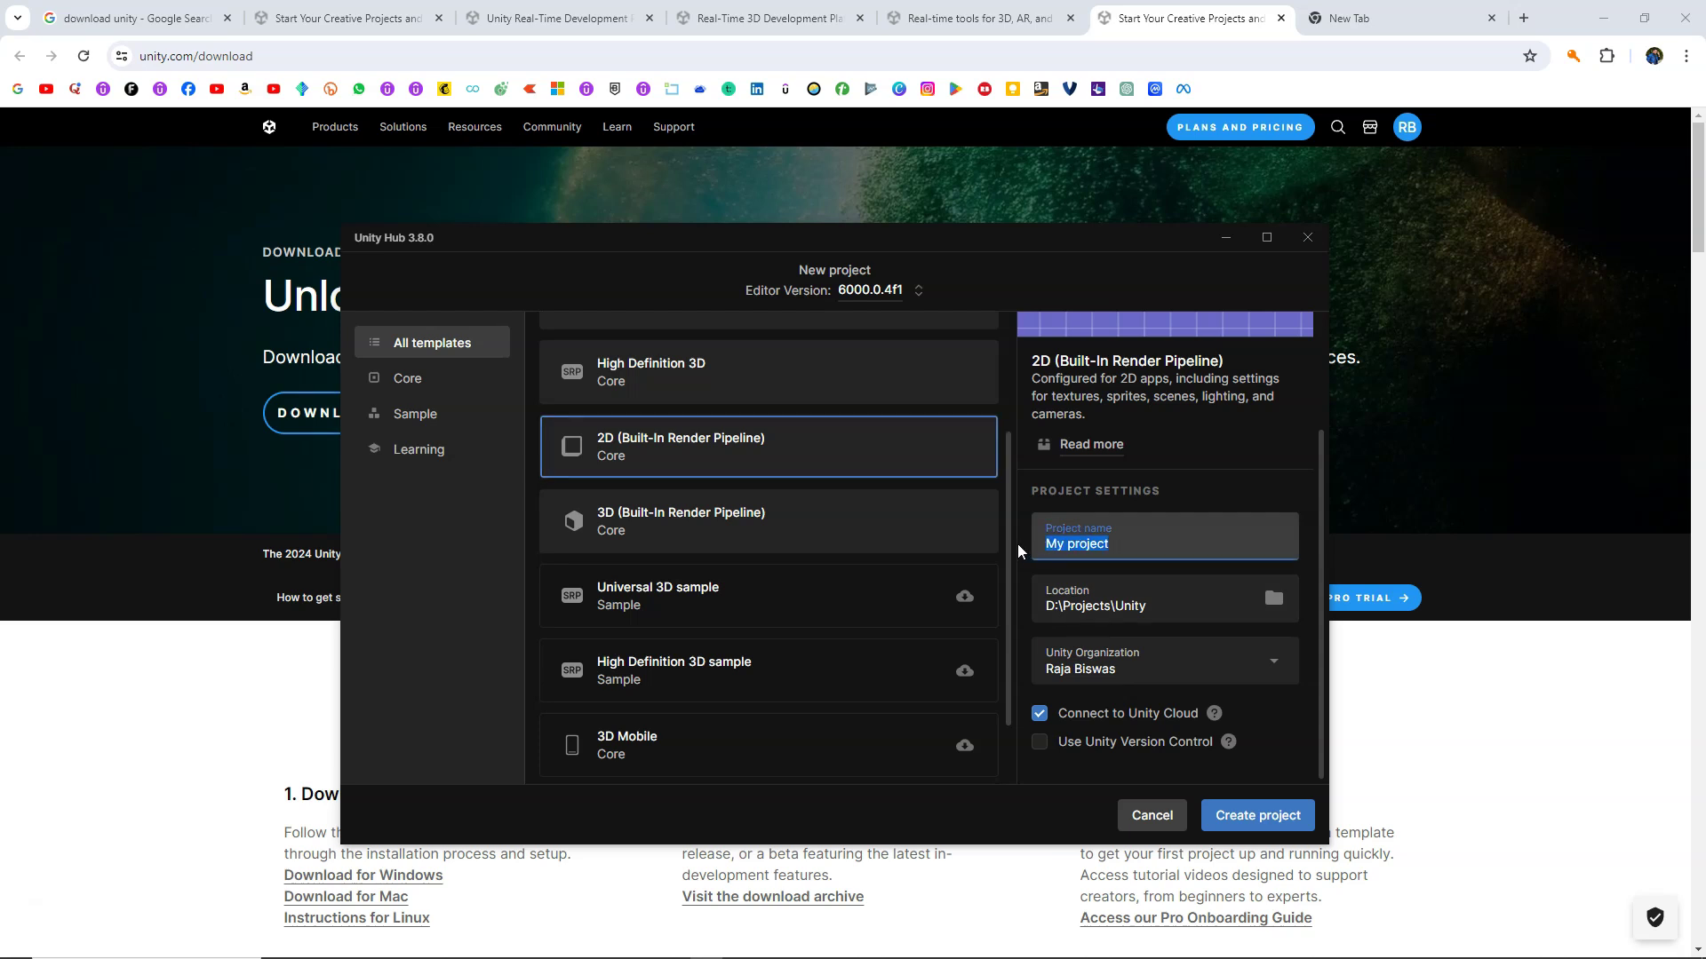
pyautogui.write('Project Test')
pyautogui.click(1040, 716)
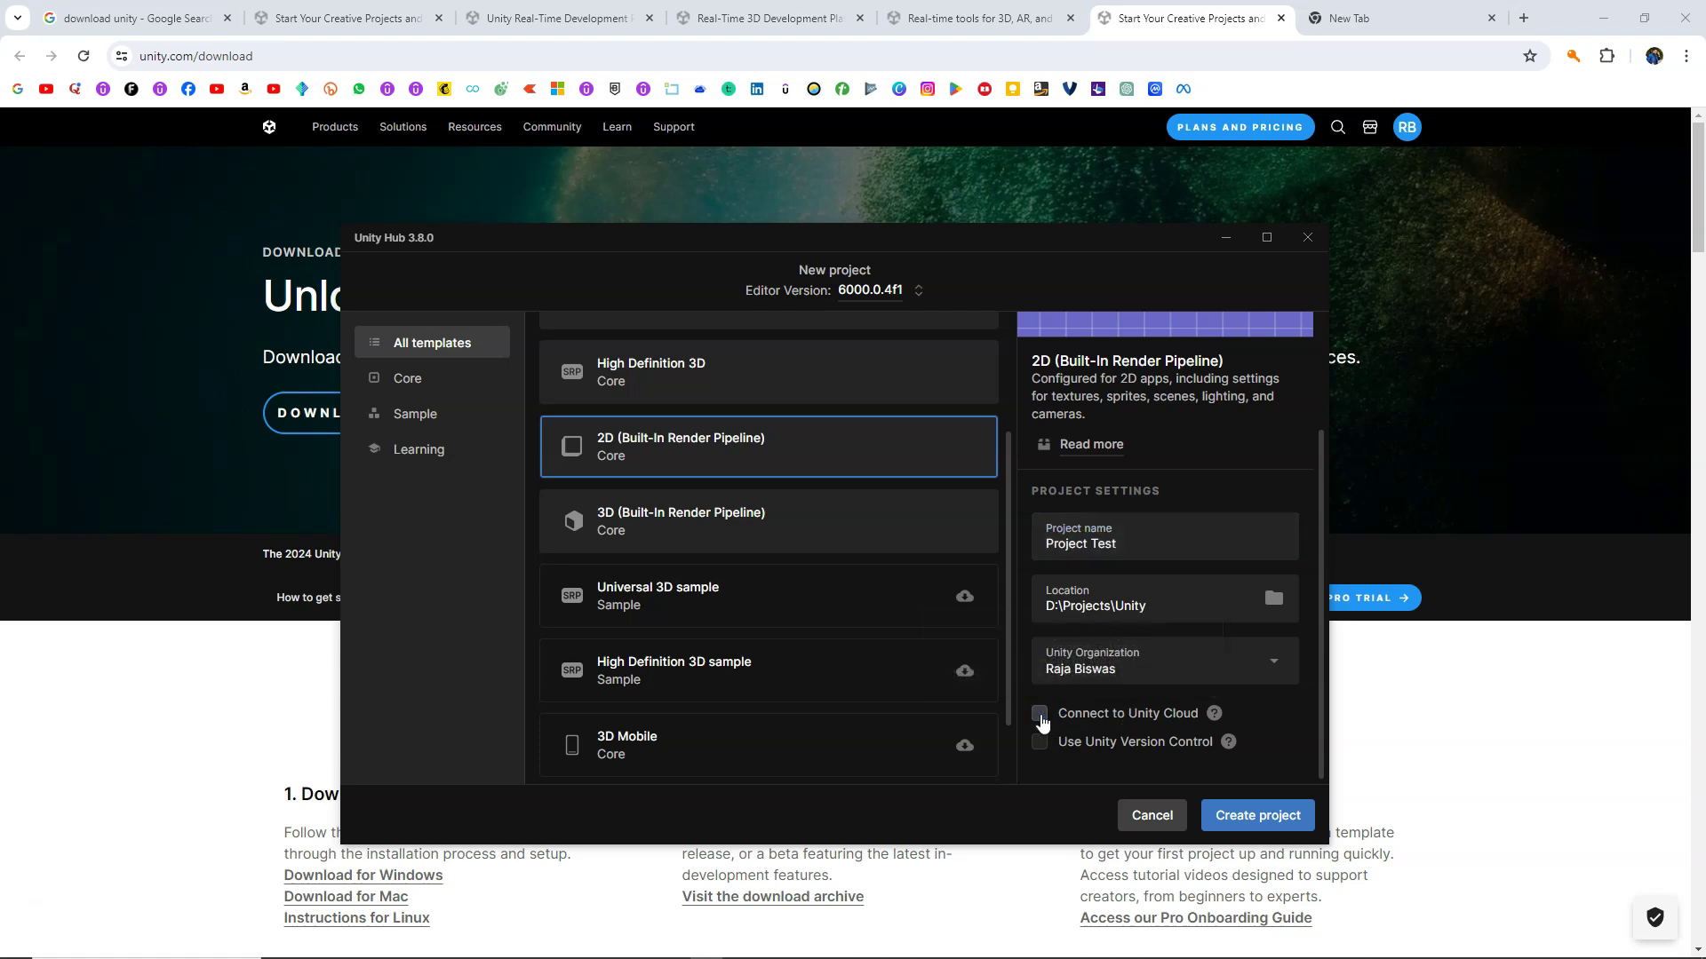
pyautogui.scroll(3, 1303, 696)
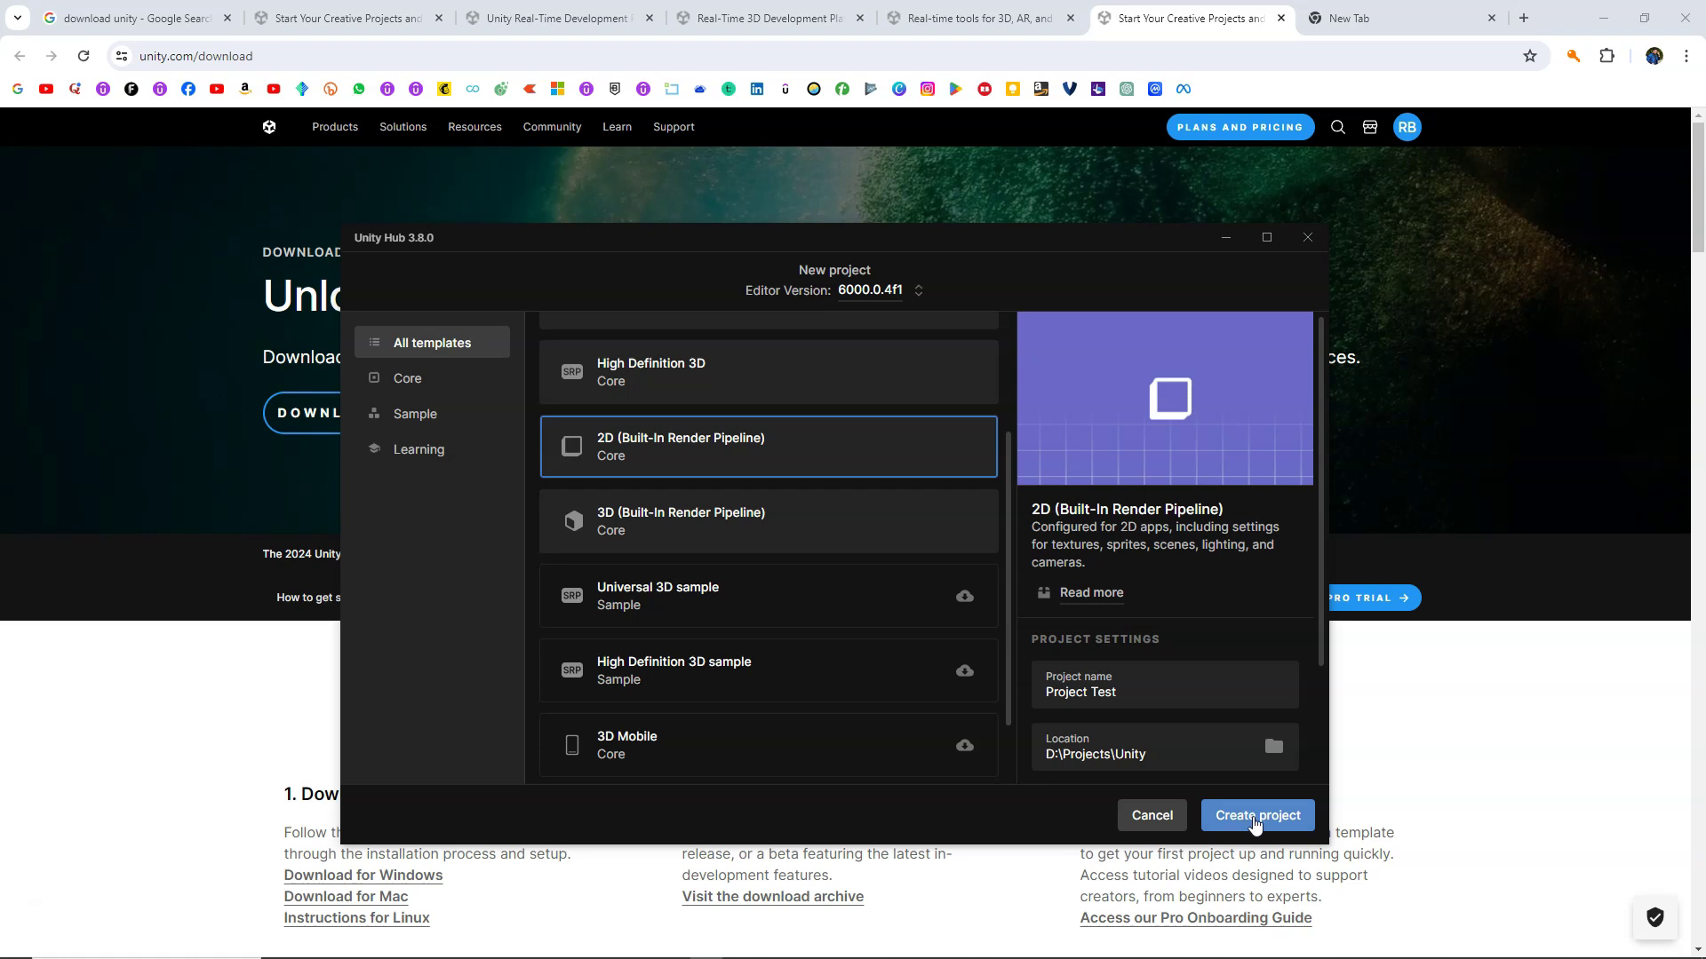
pyautogui.click(1255, 816)
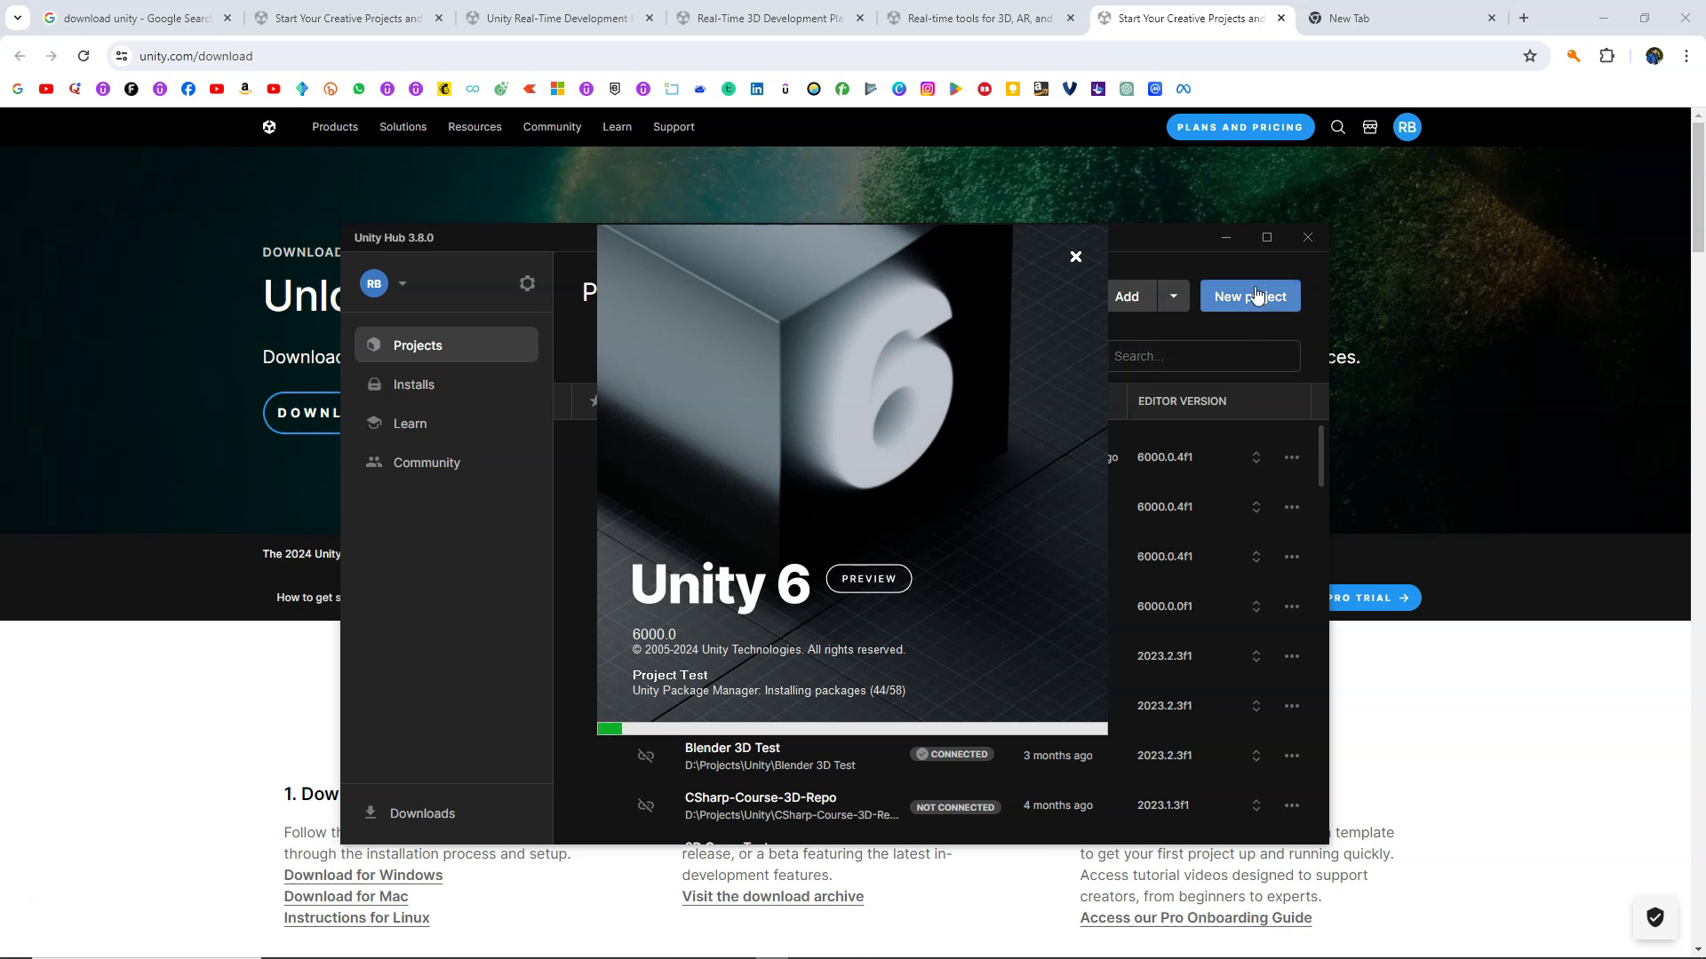
# Minimize Unity Hub so Project Test finishes loading in the Unity 6 Editor with SampleScene
pyautogui.click(1228, 238)
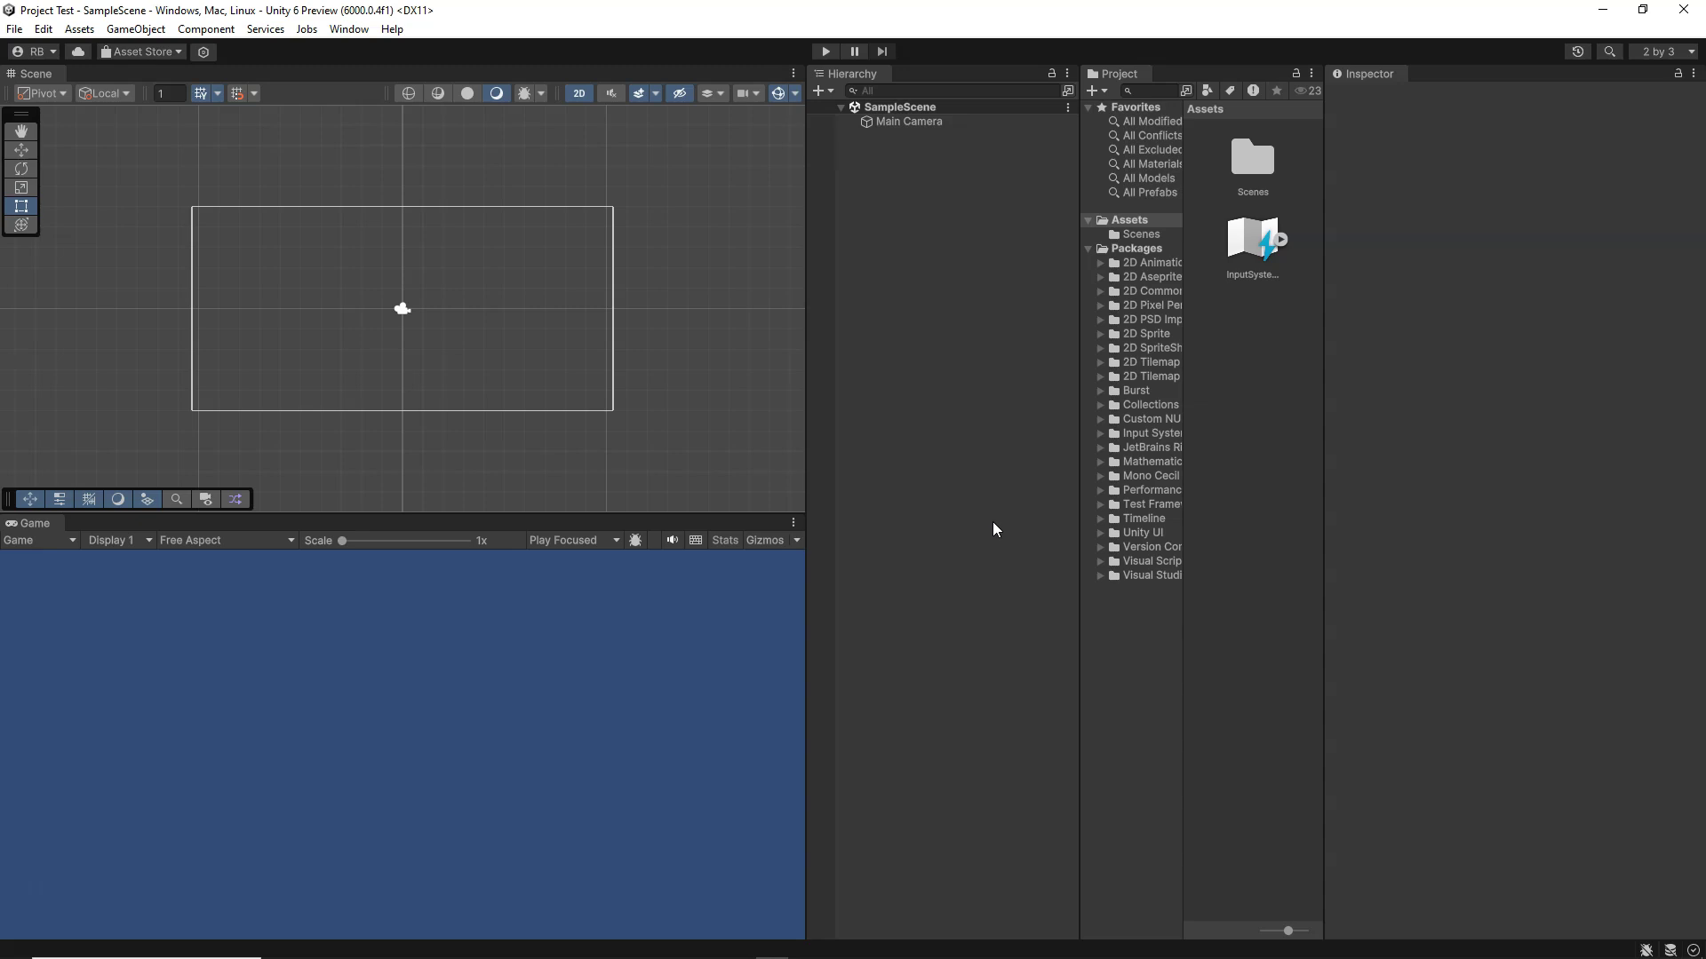
pyautogui.click(1663, 51)
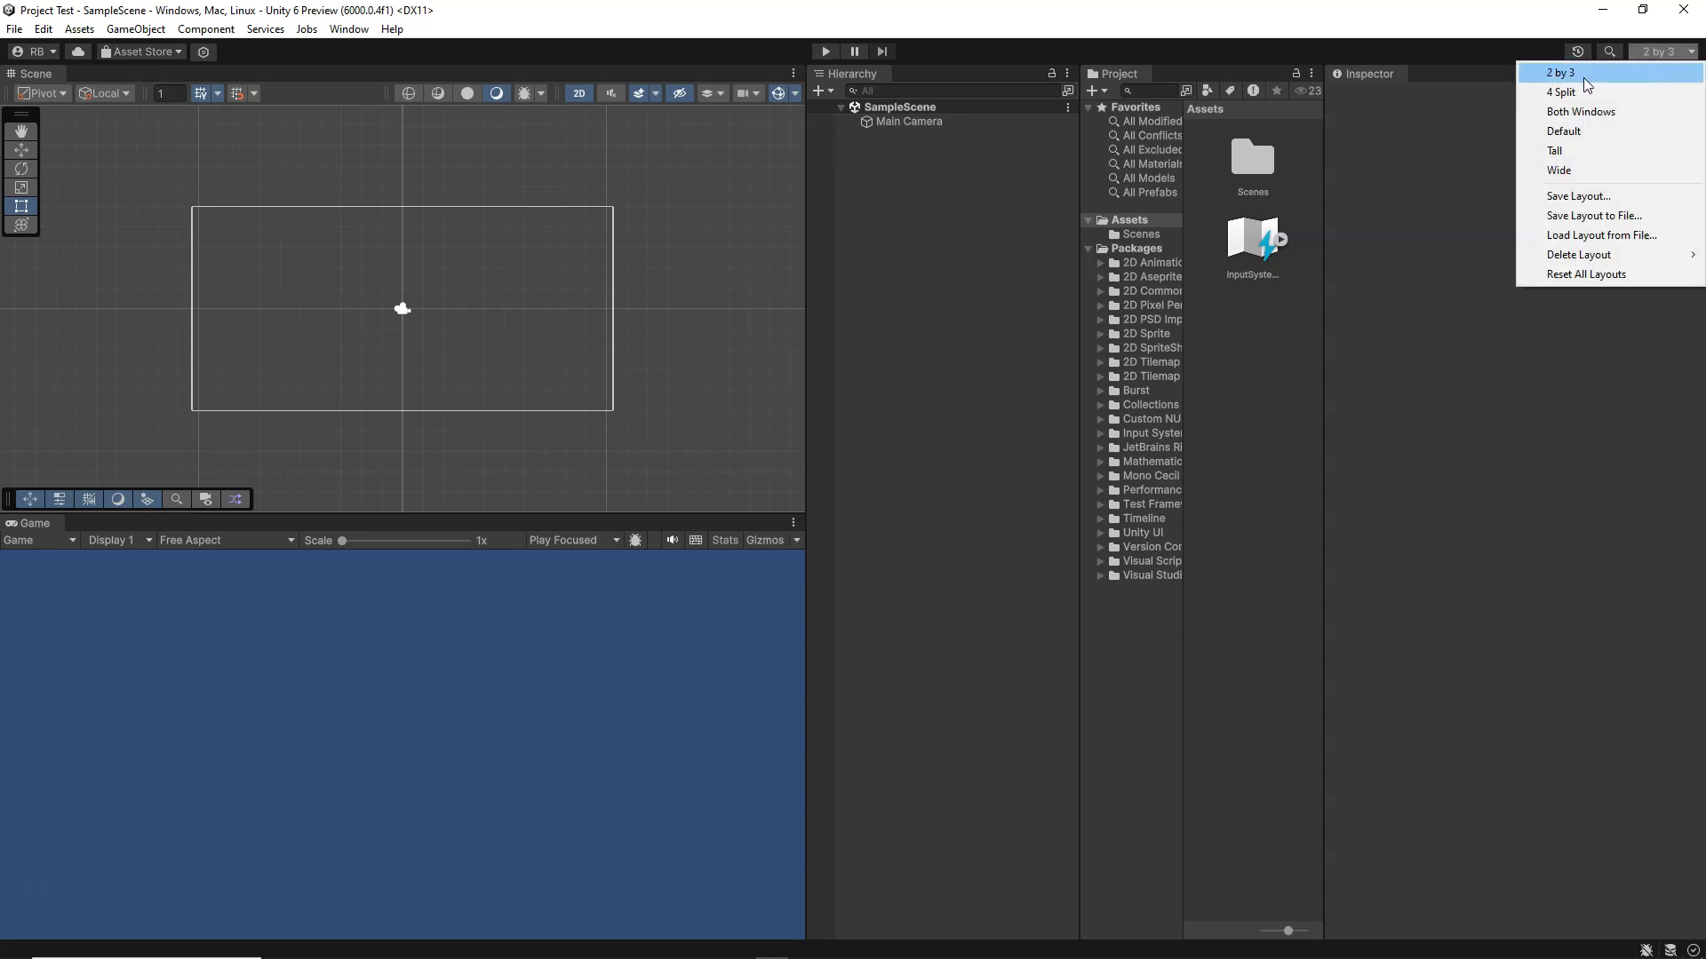
pyautogui.click(1573, 131)
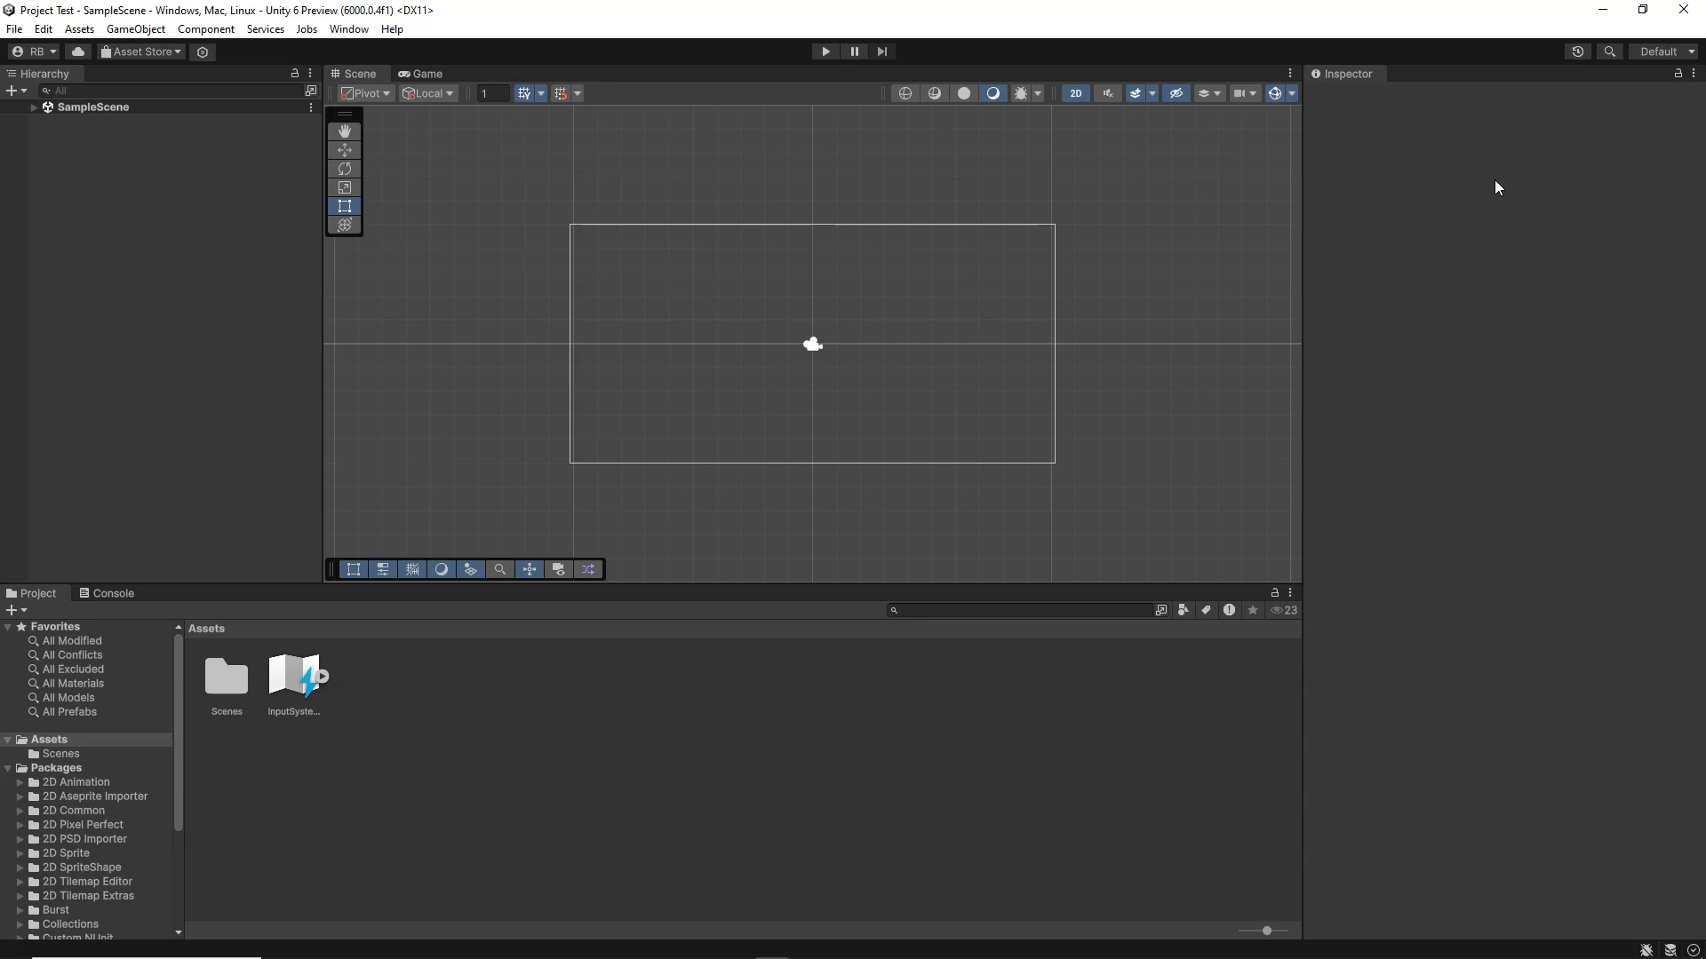
pyautogui.click(1655, 54)
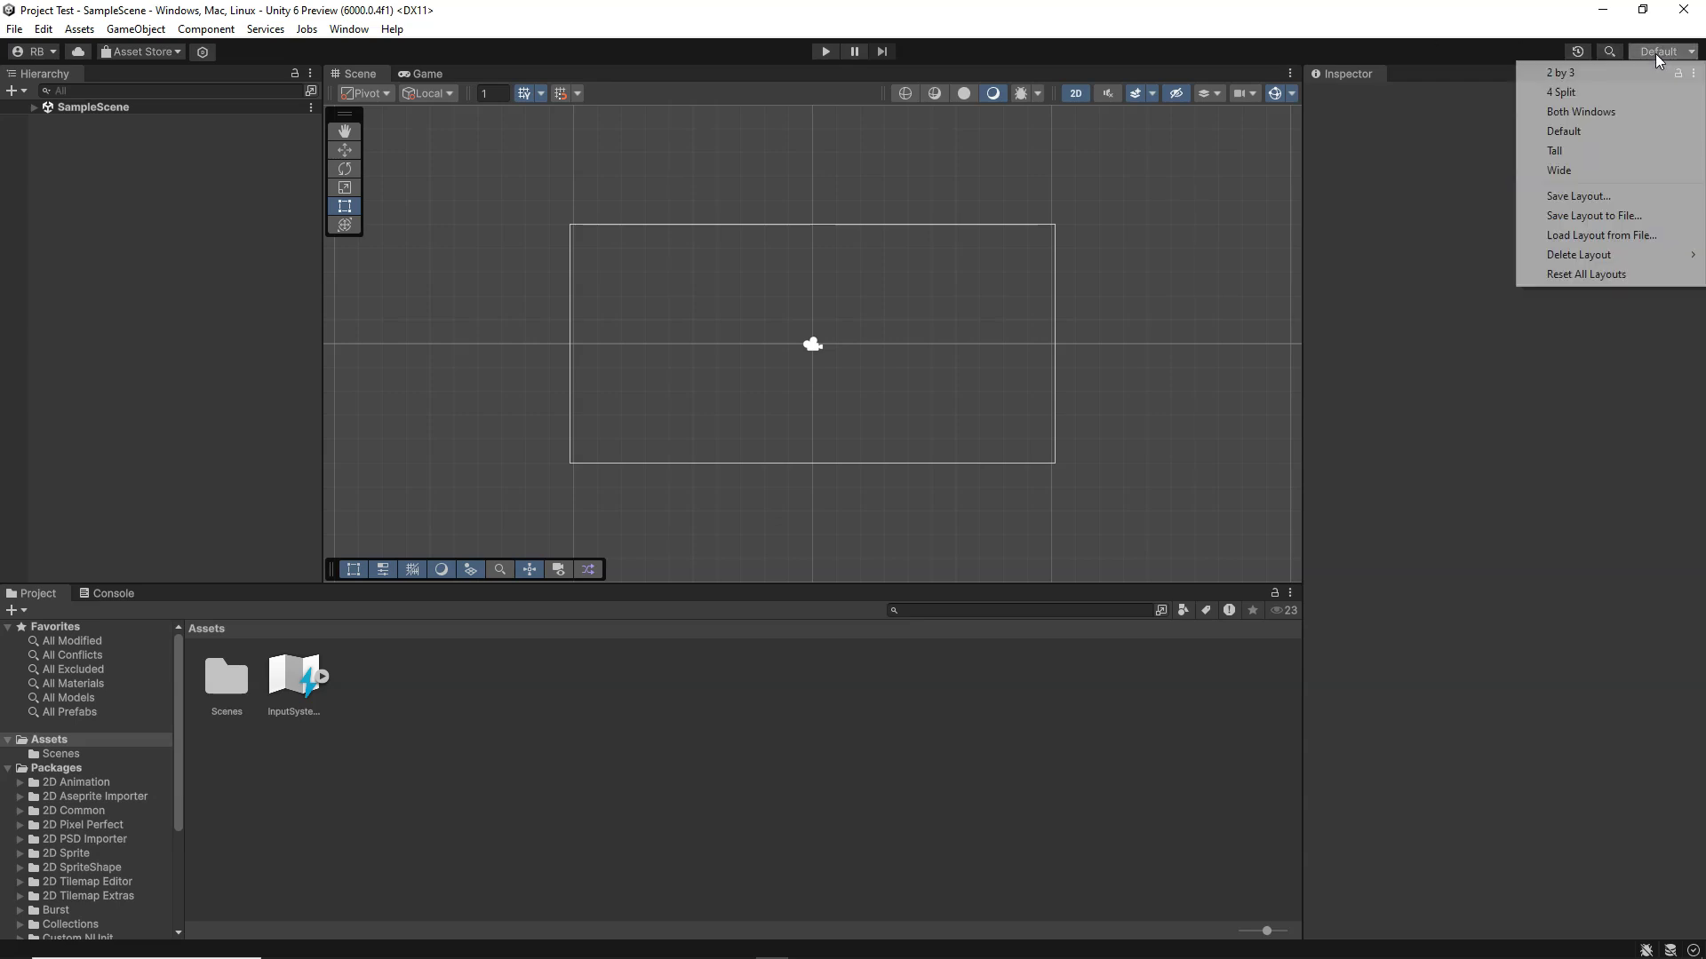
pyautogui.click(1595, 71)
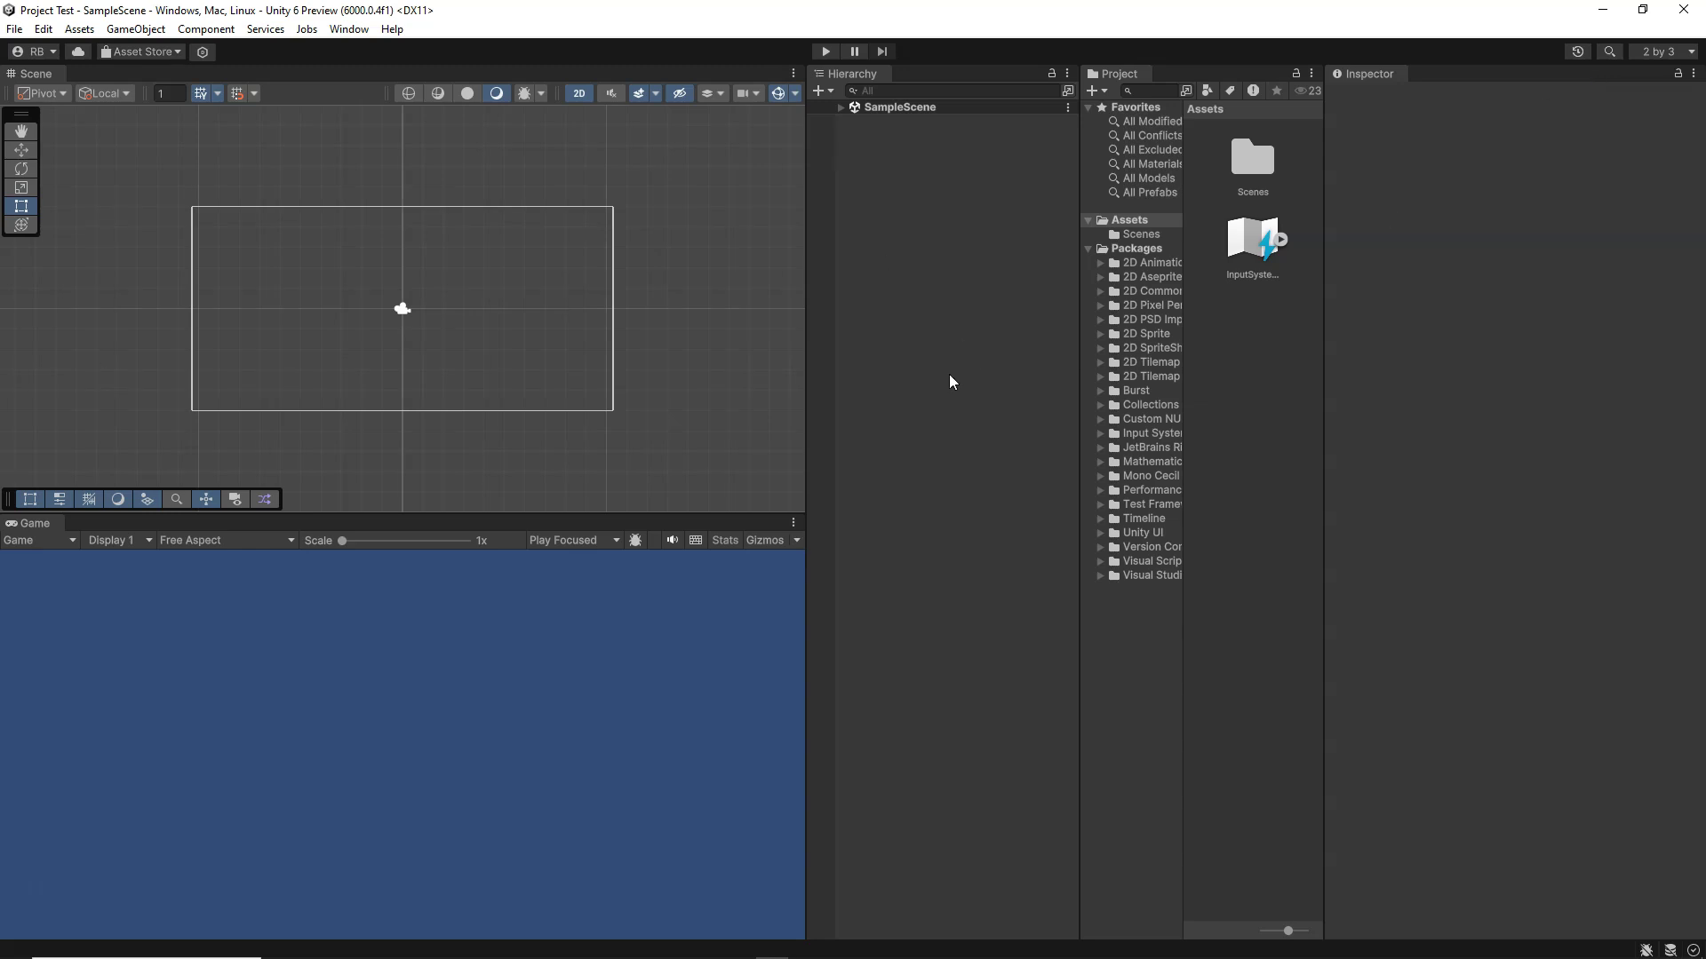